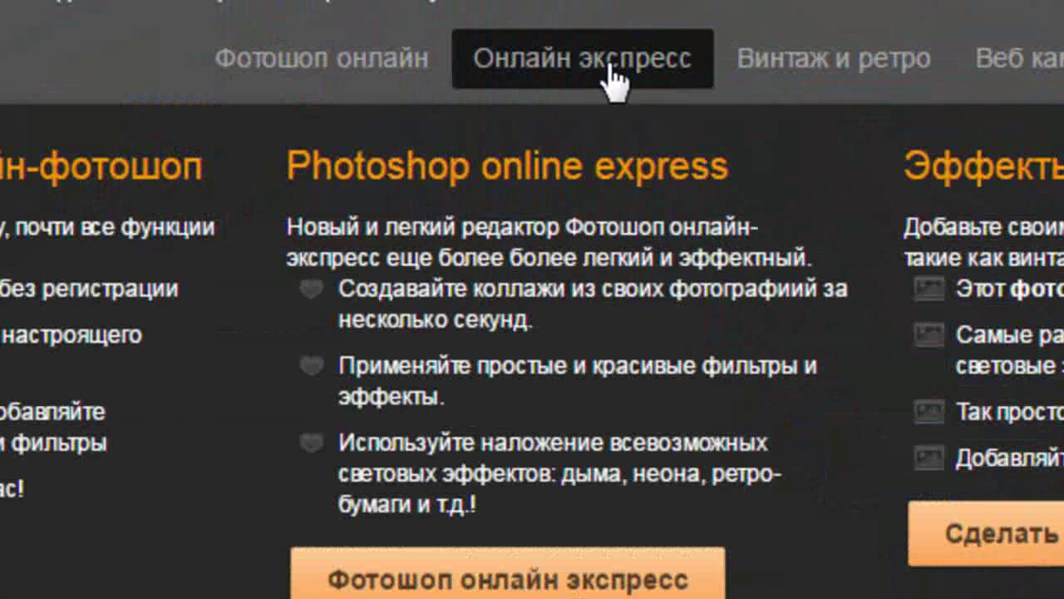
- Launch Pixlr Express from the online express link and choose to browse for a photo
left_click(579, 60)
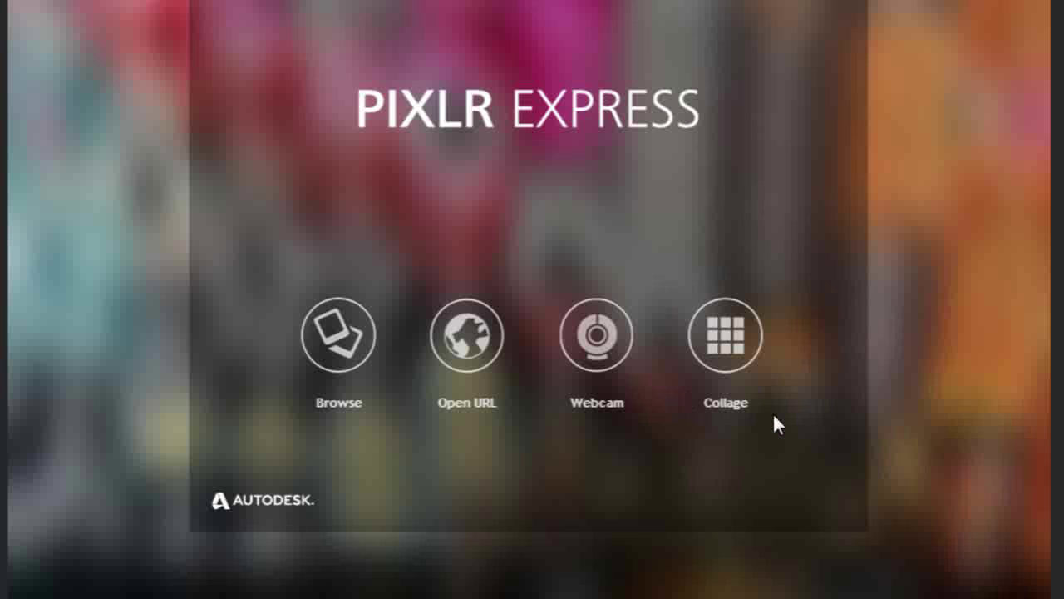
left_click(339, 337)
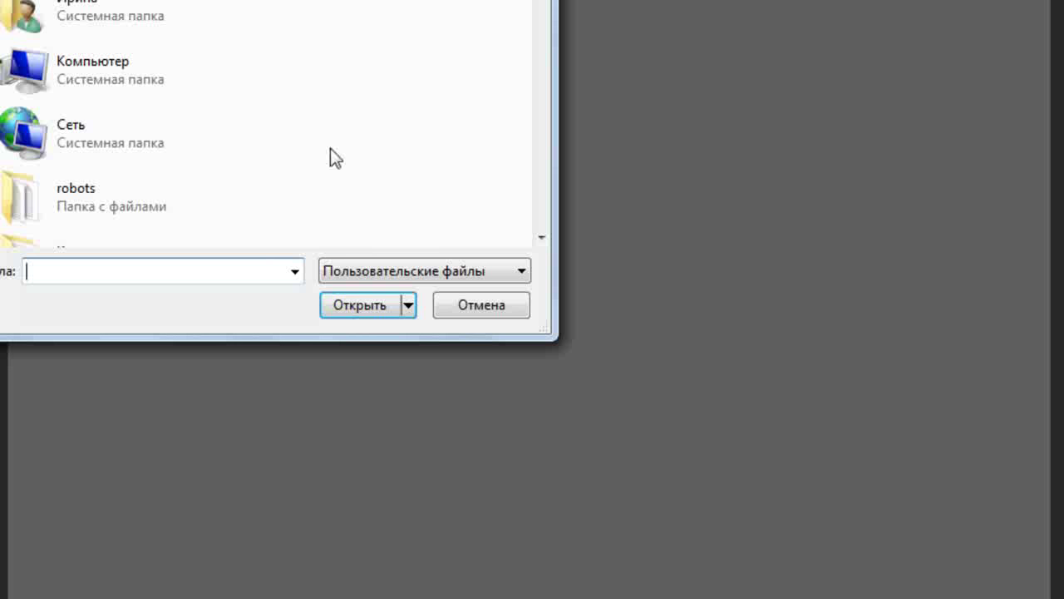
- Open the short-haired woman's portrait JPEG from the file dialog
scroll(342, 74, "down", 3)
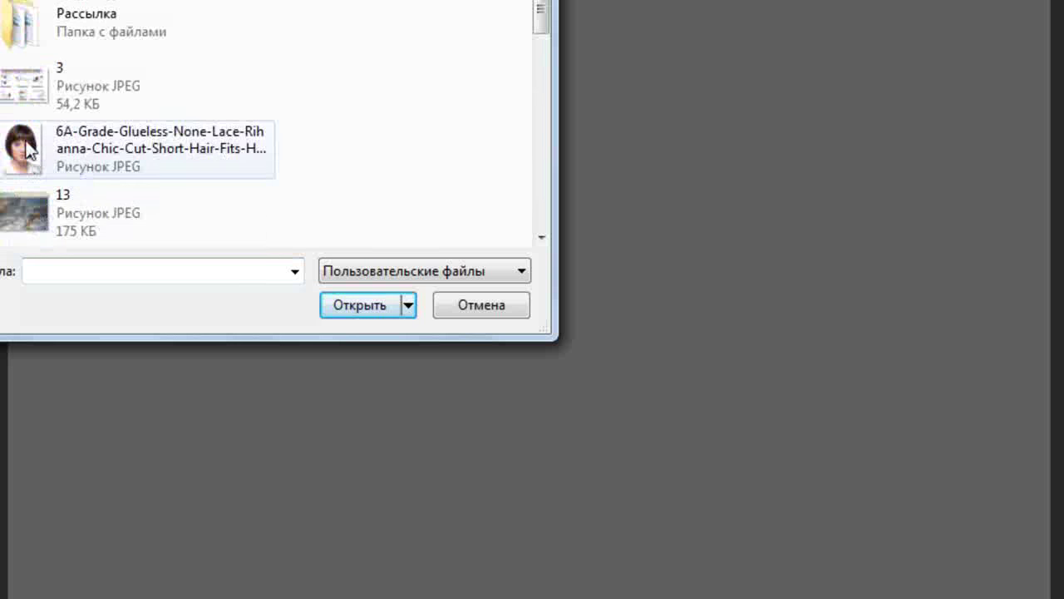
double_click(134, 187)
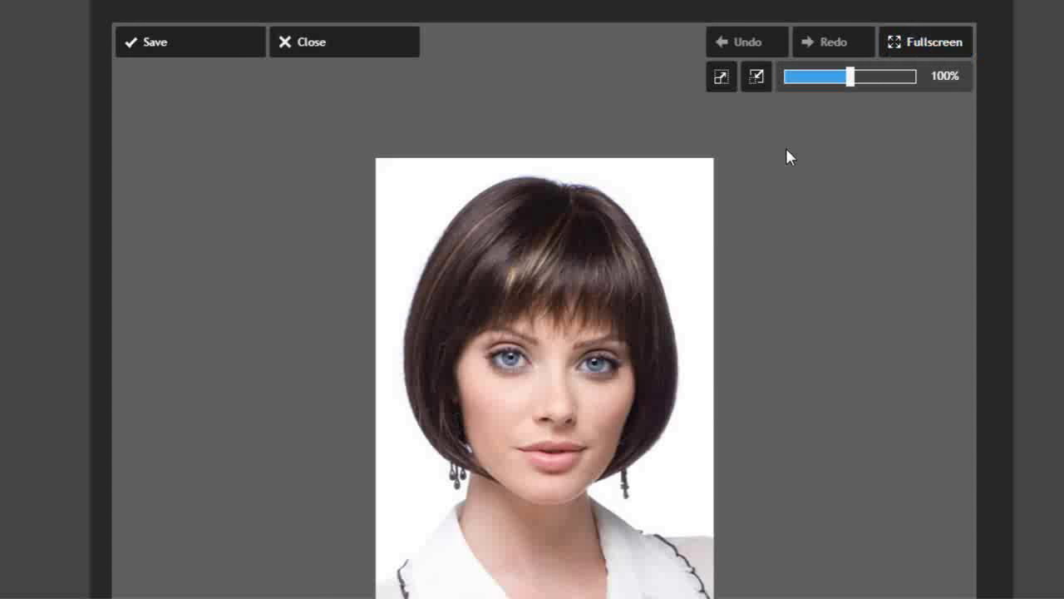
left_click(756, 79)
- Zoom the portrait out to about 91% and bring the editing categories into view
left_click_drag(852, 87, 845, 89)
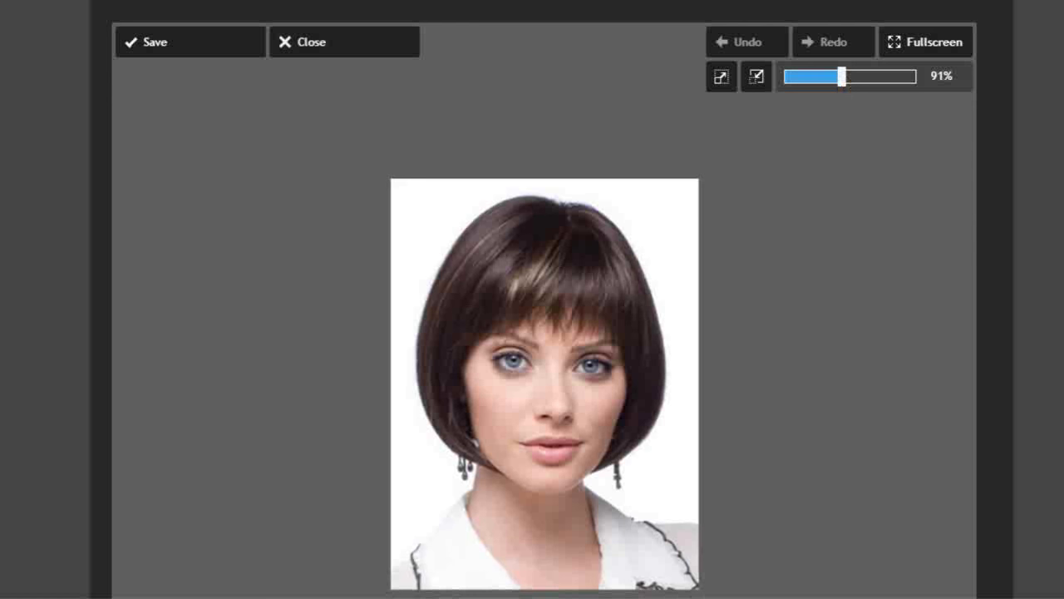
scroll(544, 333, "down", 2)
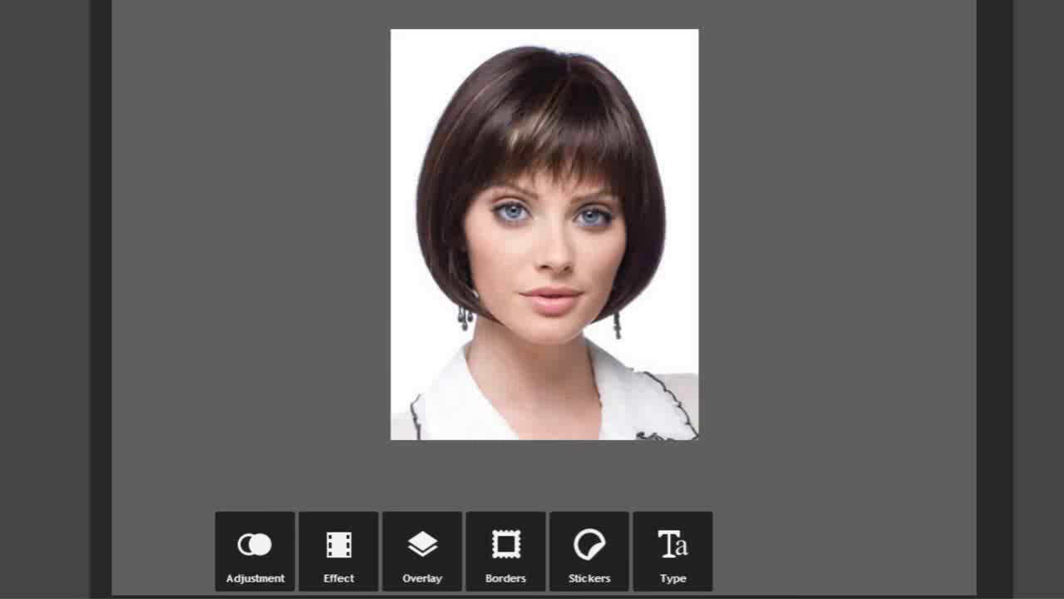
scroll(532, 299, "down", 1)
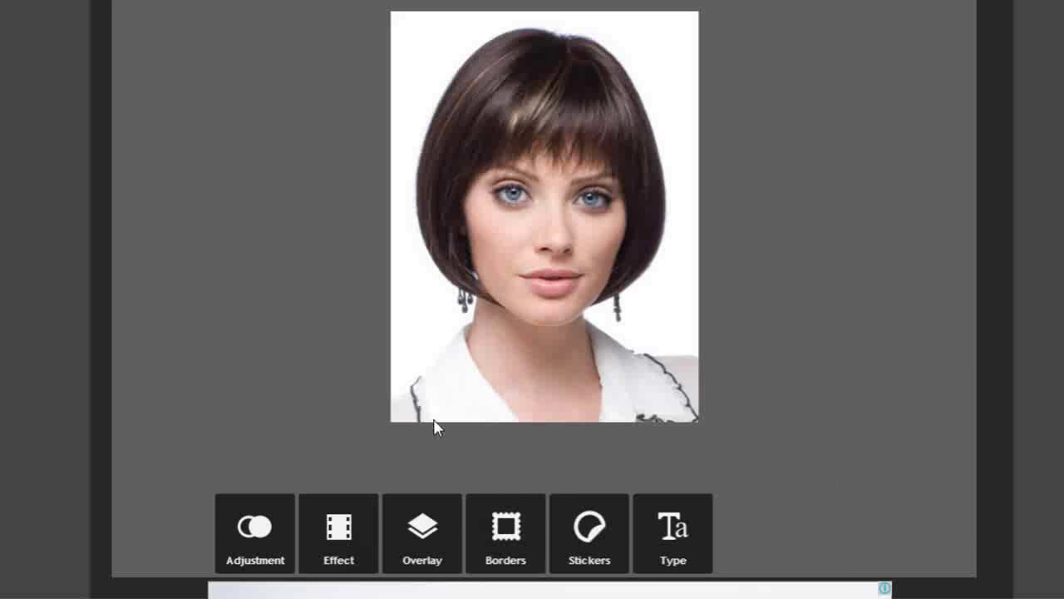
- Expand the Adjustment tools (Red Eye, Brighten, Liquify, Crop, Blur) and scroll to the video course
left_click(265, 539)
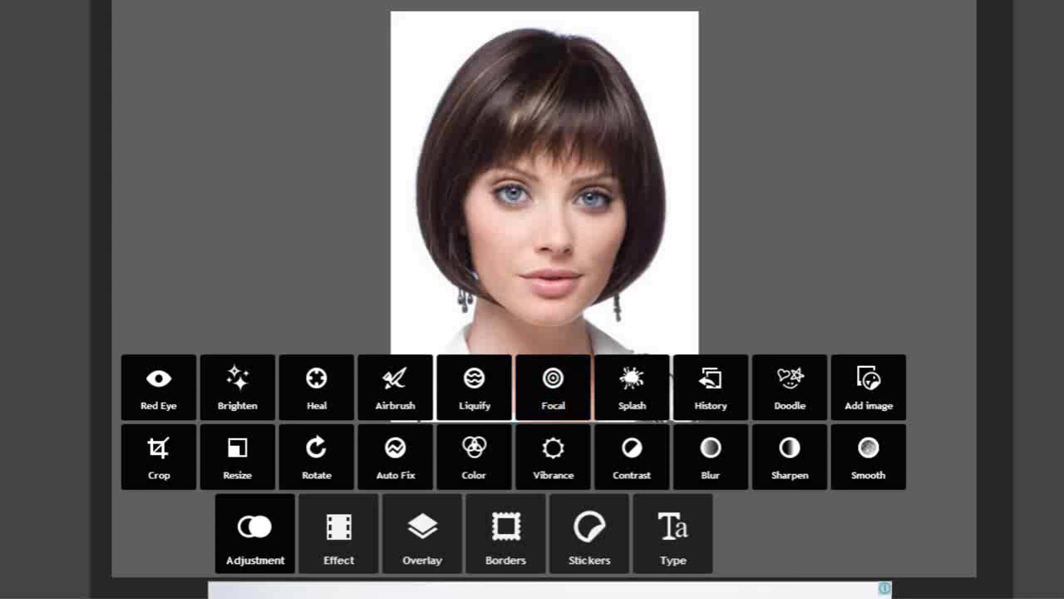
scroll(533, 299, "down", 4)
scroll(532, 299, "down", 3)
scroll(532, 300, "down", 3)
scroll(532, 299, "up", 2)
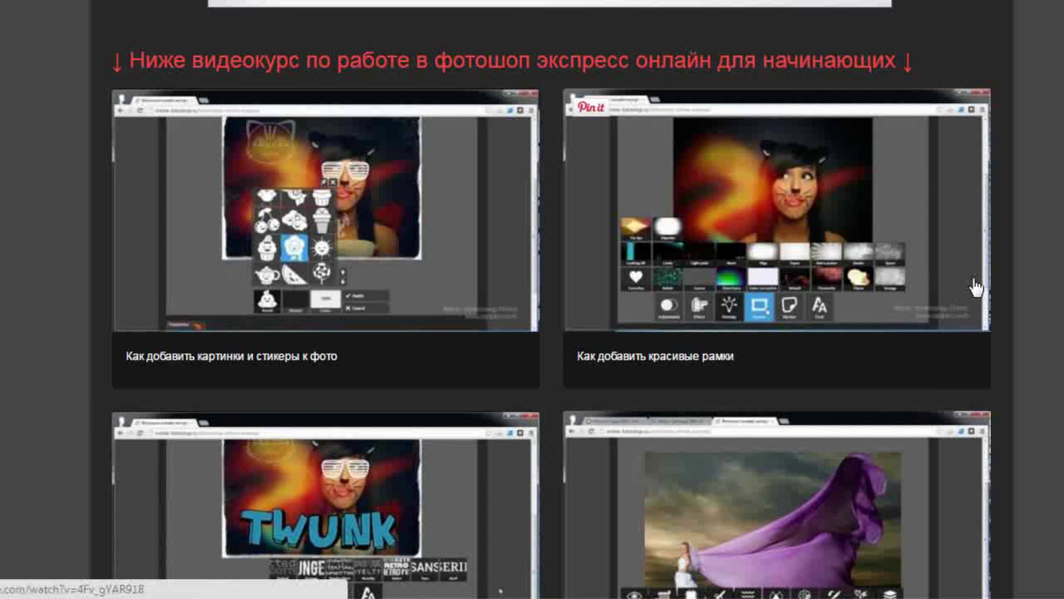
- Scroll through the tutorial video list, then return to the portrait and adjustment tools
scroll(1060, 273, "down", 2)
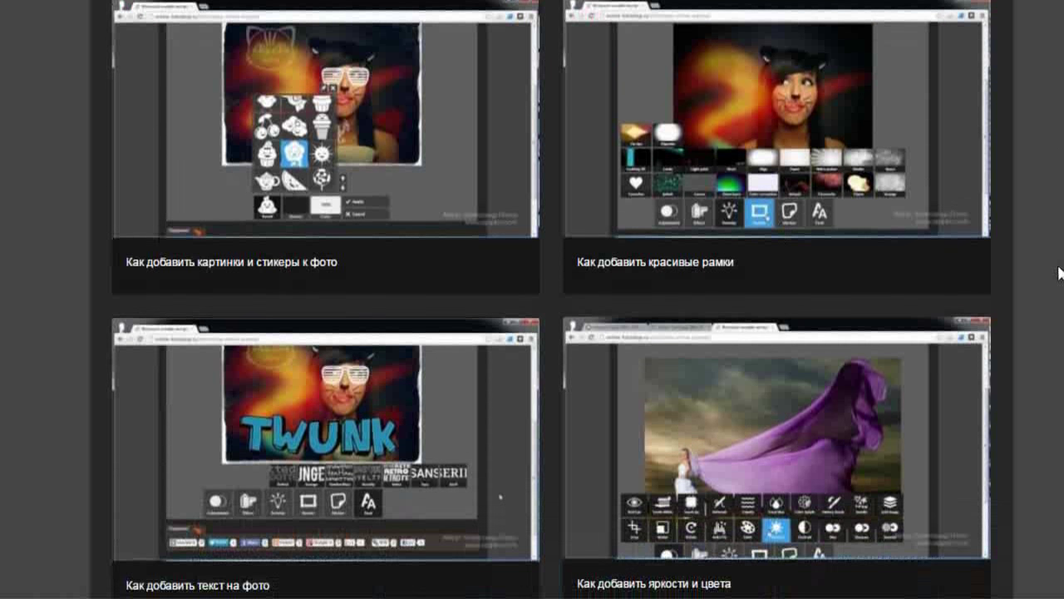
scroll(1060, 273, "down", 2)
scroll(1060, 273, "down", 2)
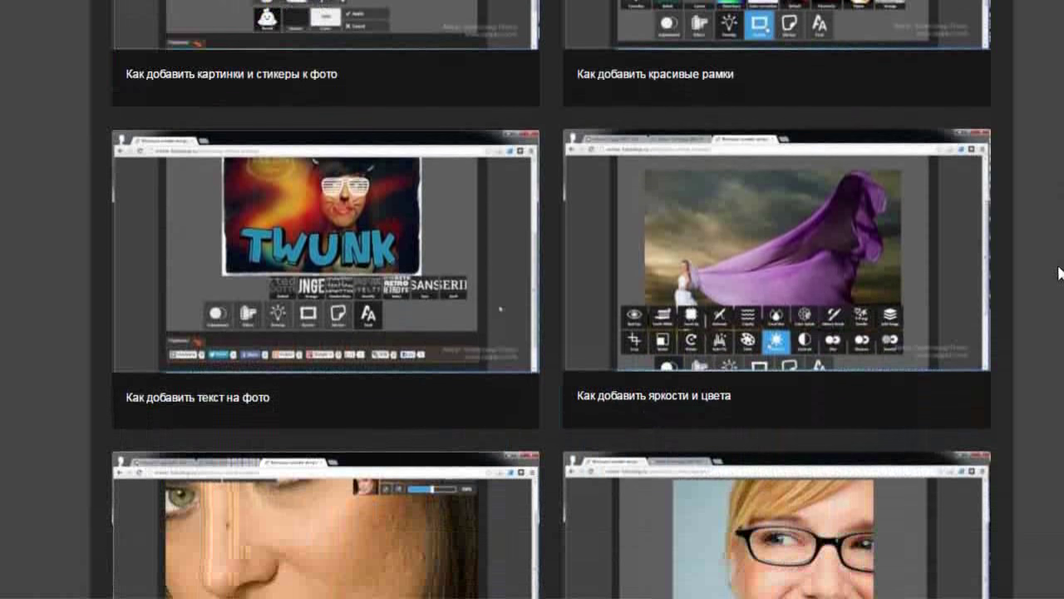
scroll(1060, 273, "down", 2)
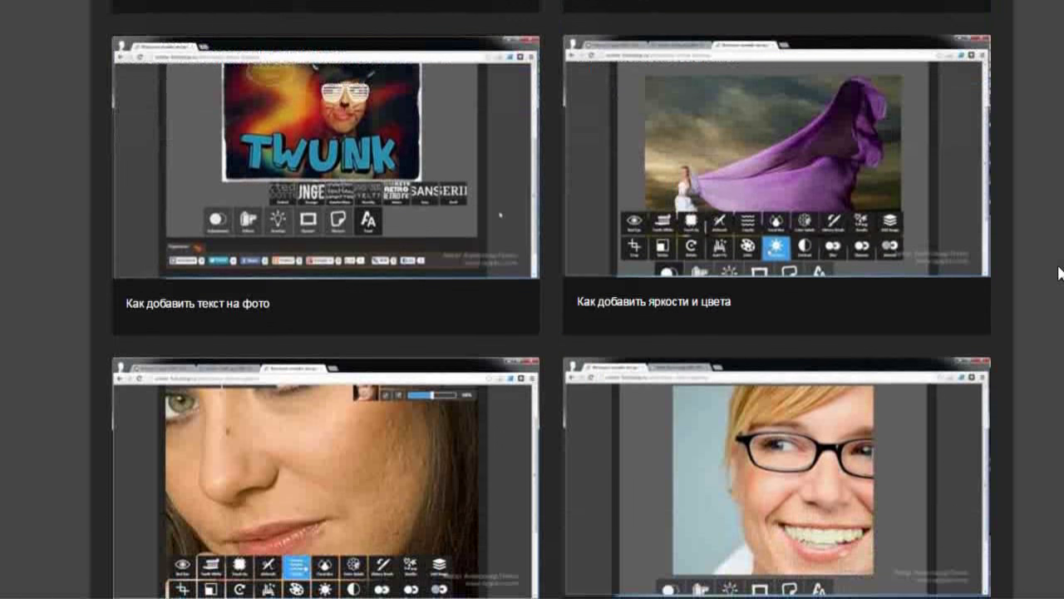
scroll(1060, 273, "down", 2)
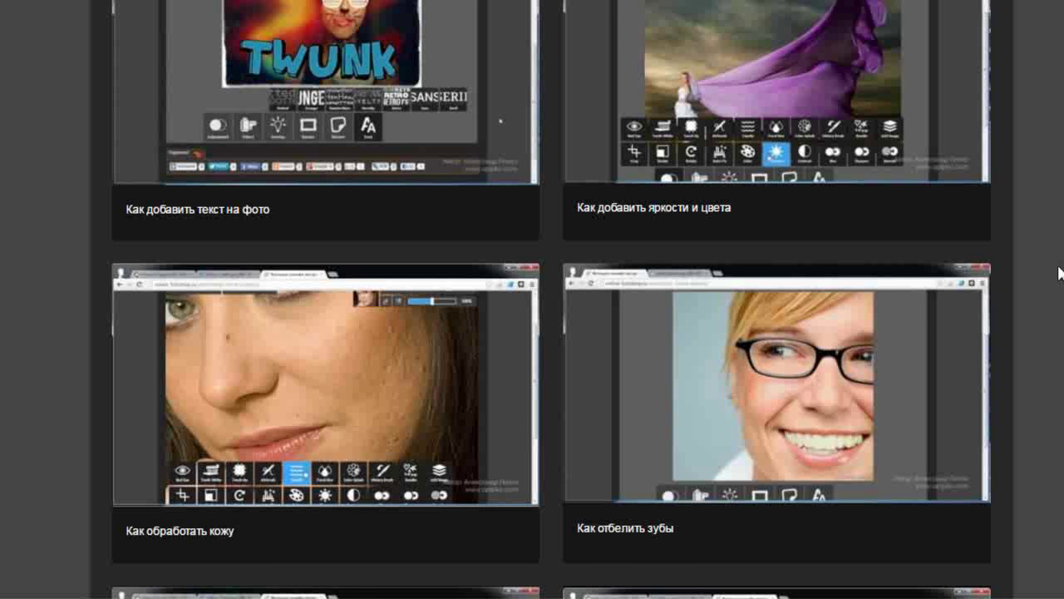
scroll(1060, 273, "down", 2)
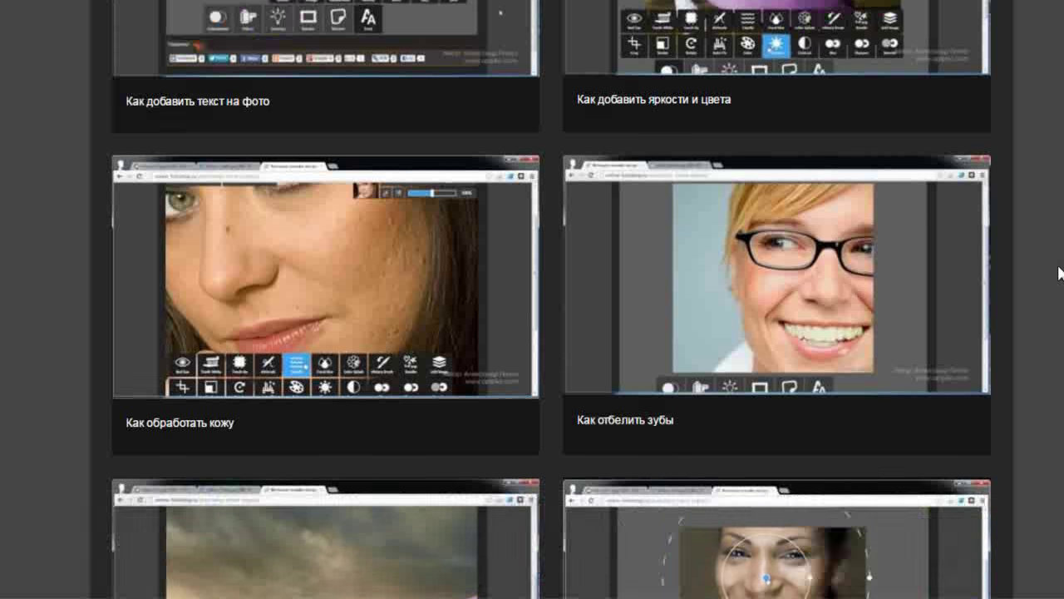
scroll(1060, 273, "down", 4)
scroll(1060, 273, "down", 2)
scroll(1060, 273, "up", 5)
scroll(1061, 273, "up", 1)
scroll(1060, 273, "up", 5)
scroll(1060, 273, "up", 4)
scroll(1060, 273, "up", 2)
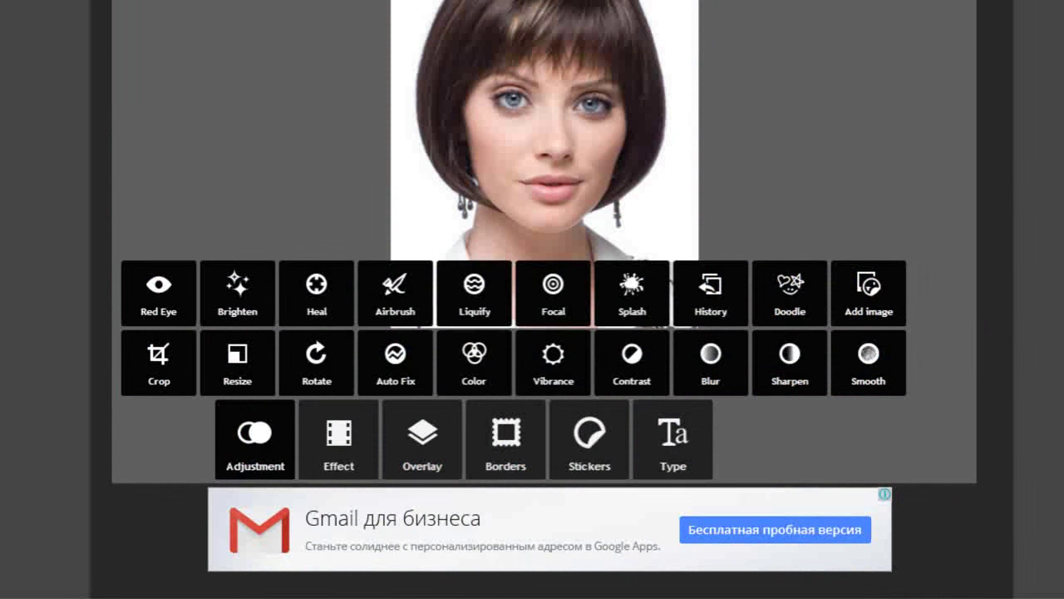
scroll(1060, 273, "up", 1)
scroll(1060, 273, "up", 1)
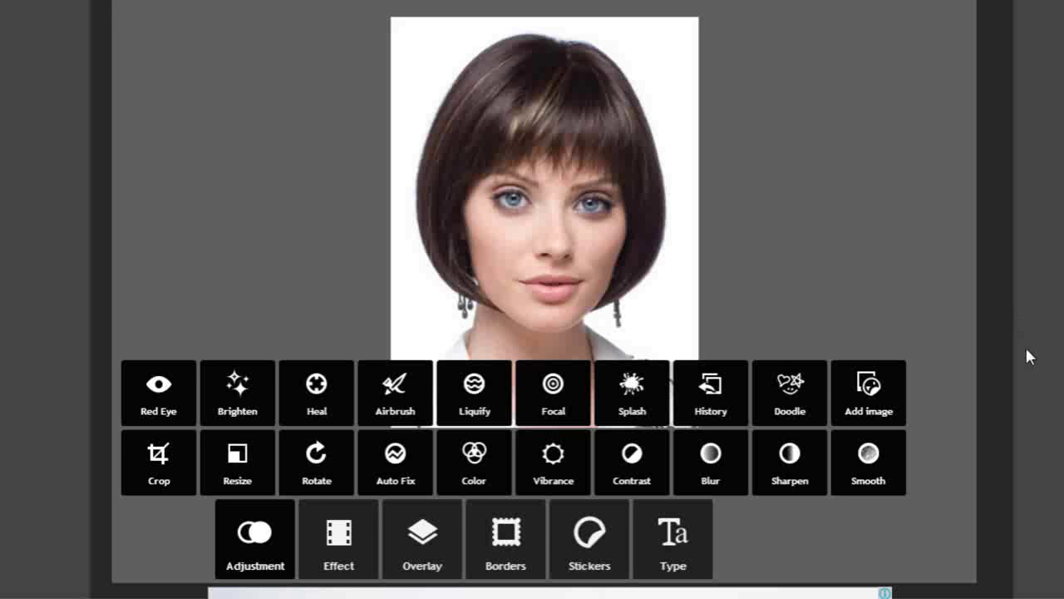
left_click(159, 399)
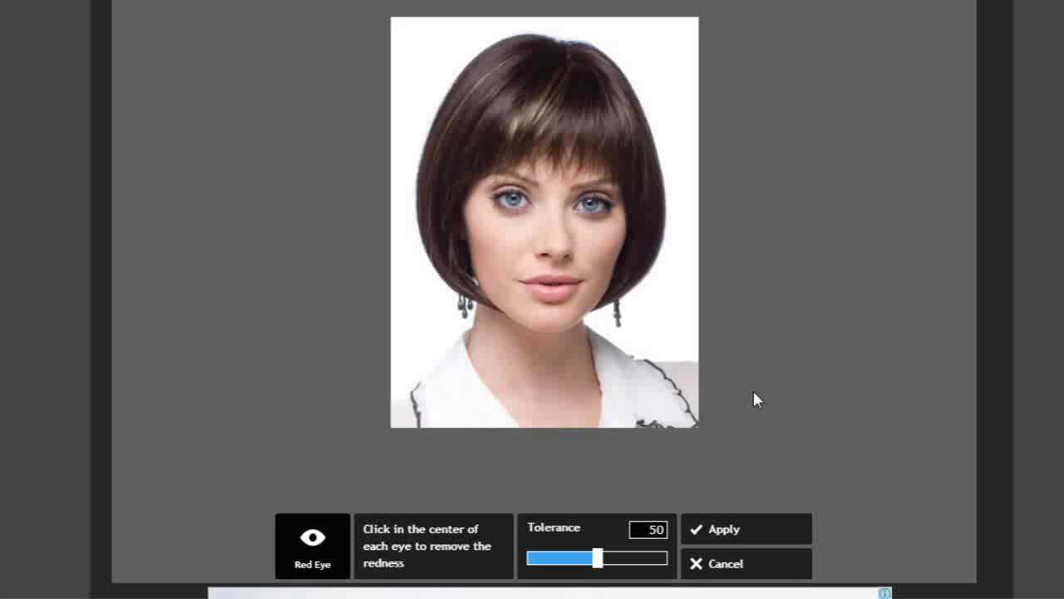
left_click(737, 563)
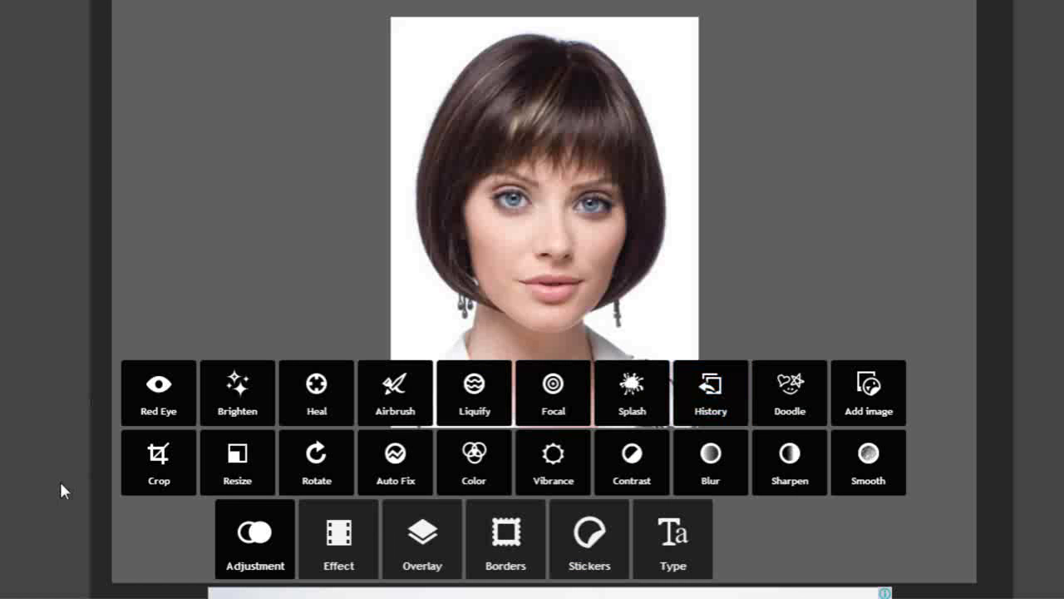
- Brighten a spot on the neck with brush size 33, then lower whitening to 4
left_click(218, 398)
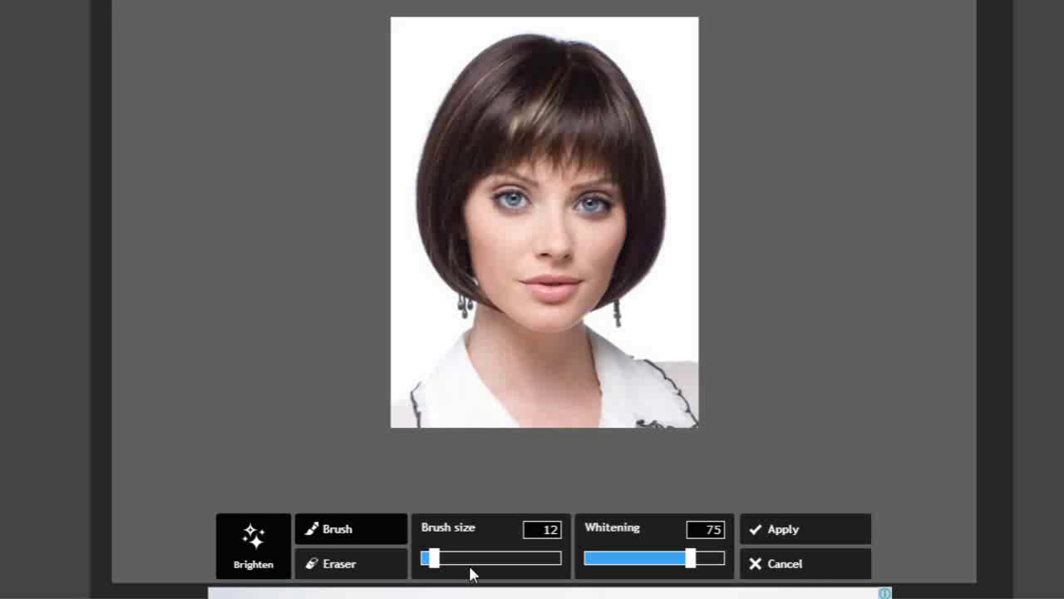
left_click_drag(434, 562, 467, 564)
left_click(370, 565)
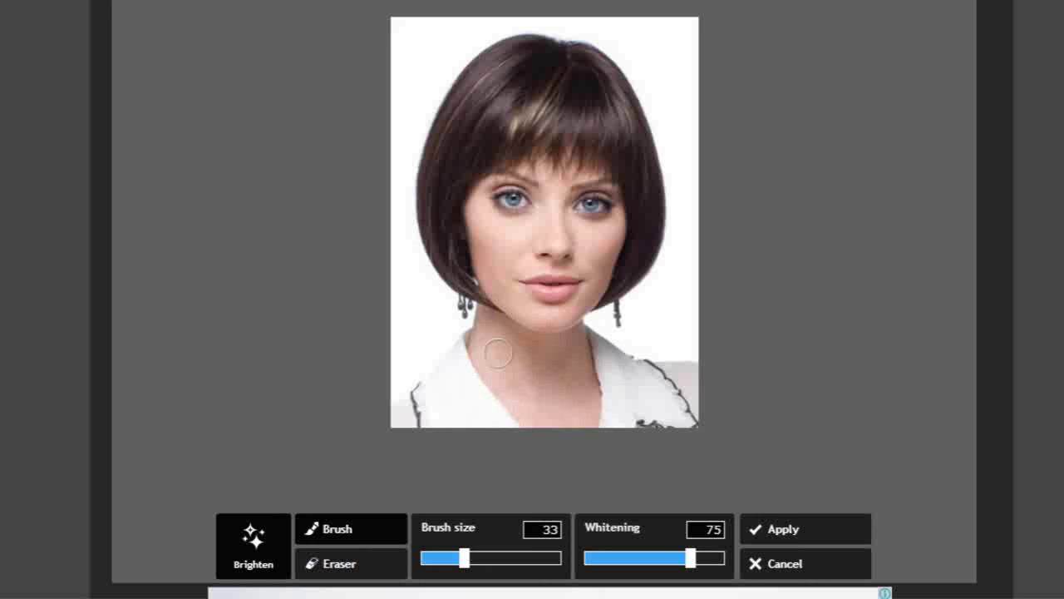
left_click(498, 353)
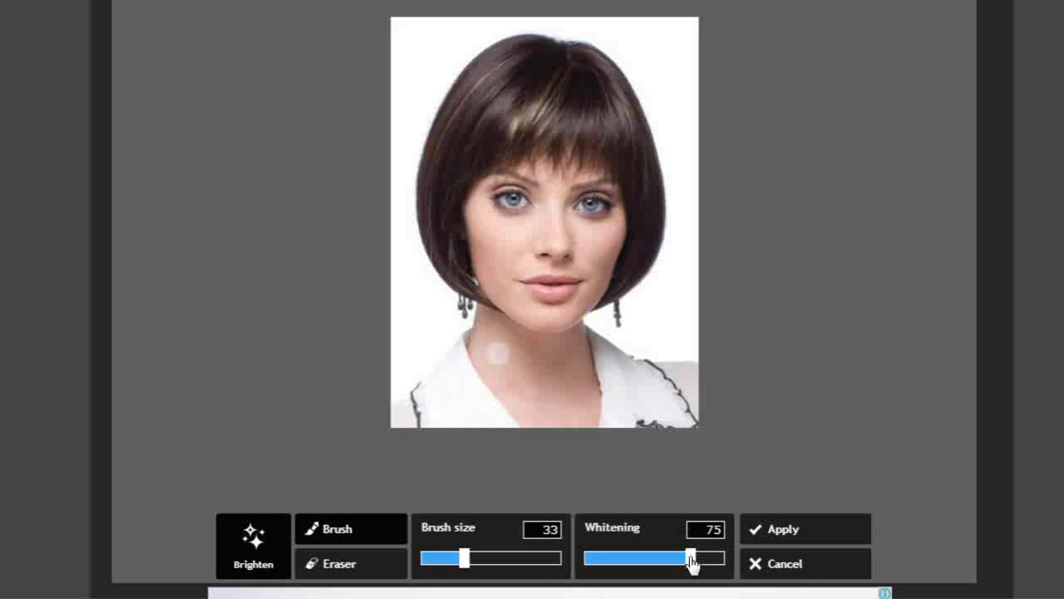
left_click_drag(691, 563, 586, 563)
- Discard the brightening, then use a smaller Liquify brush to enlarge the neck twice
left_click(800, 565)
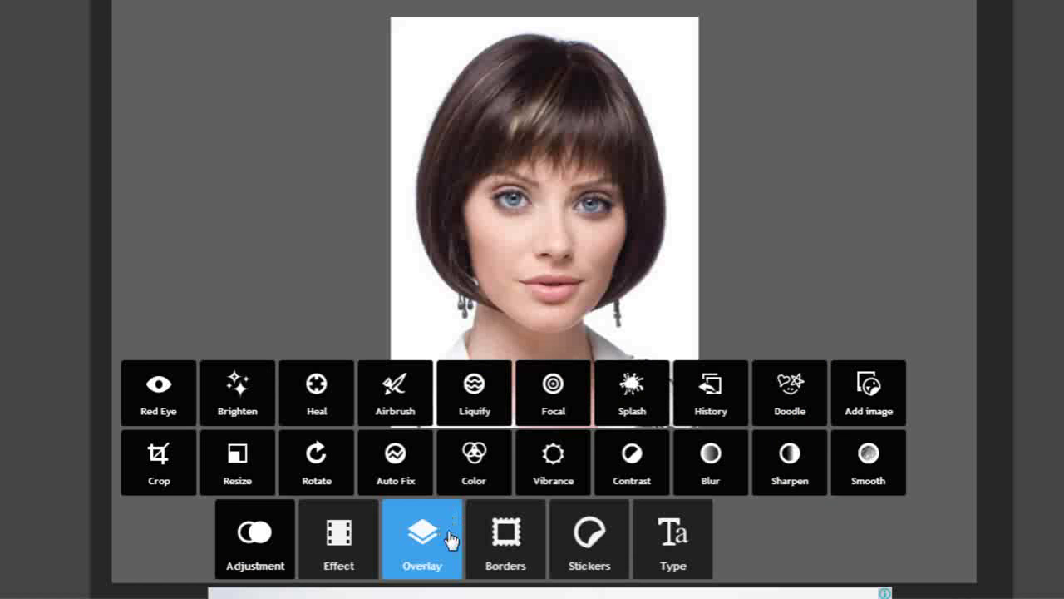
left_click(475, 391)
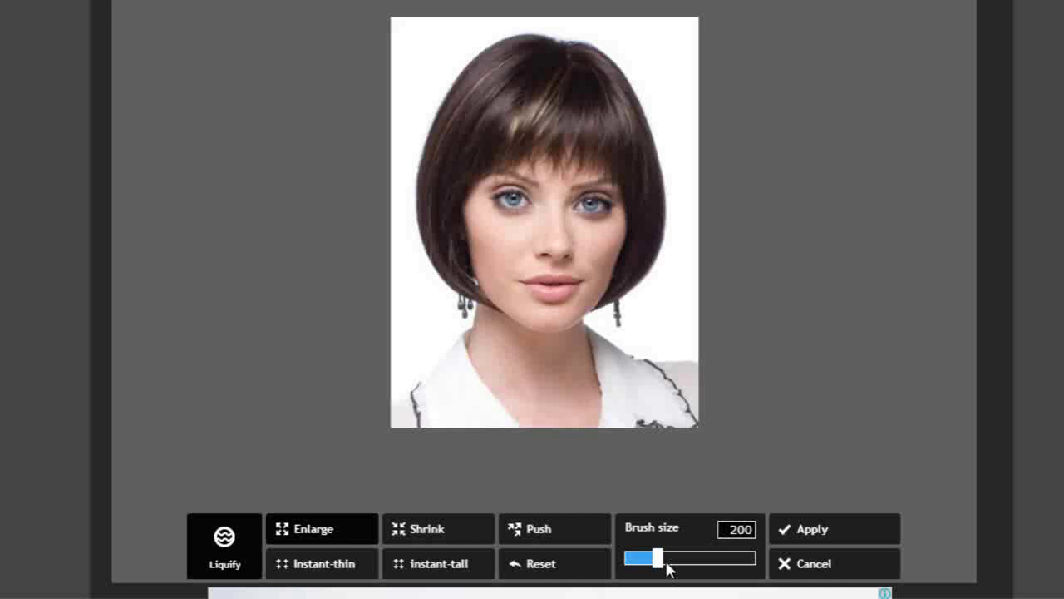
left_click_drag(658, 566, 645, 566)
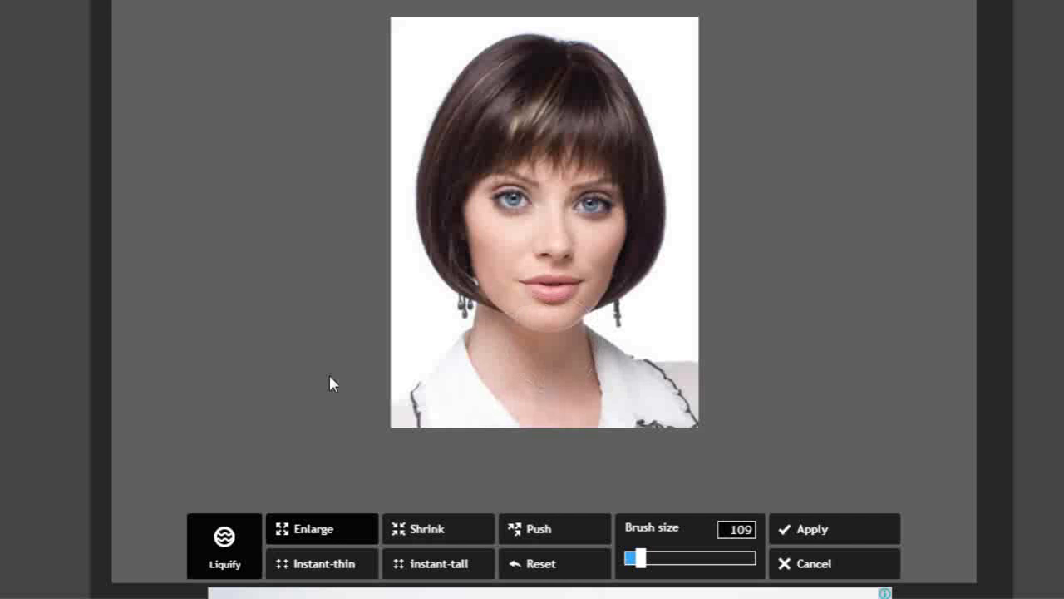
left_click(321, 534)
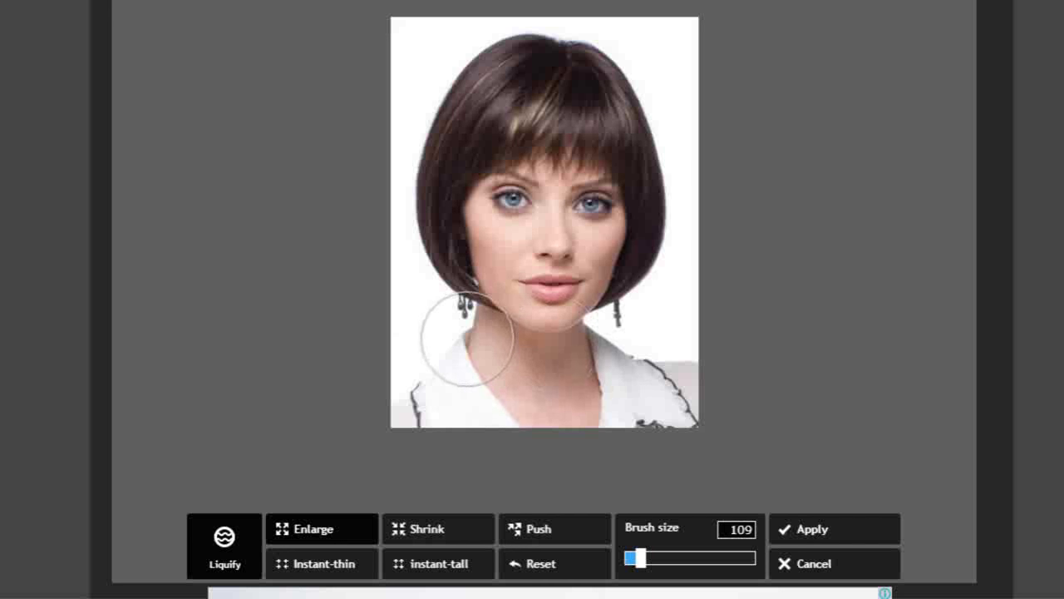
left_click(468, 353)
left_click(468, 352)
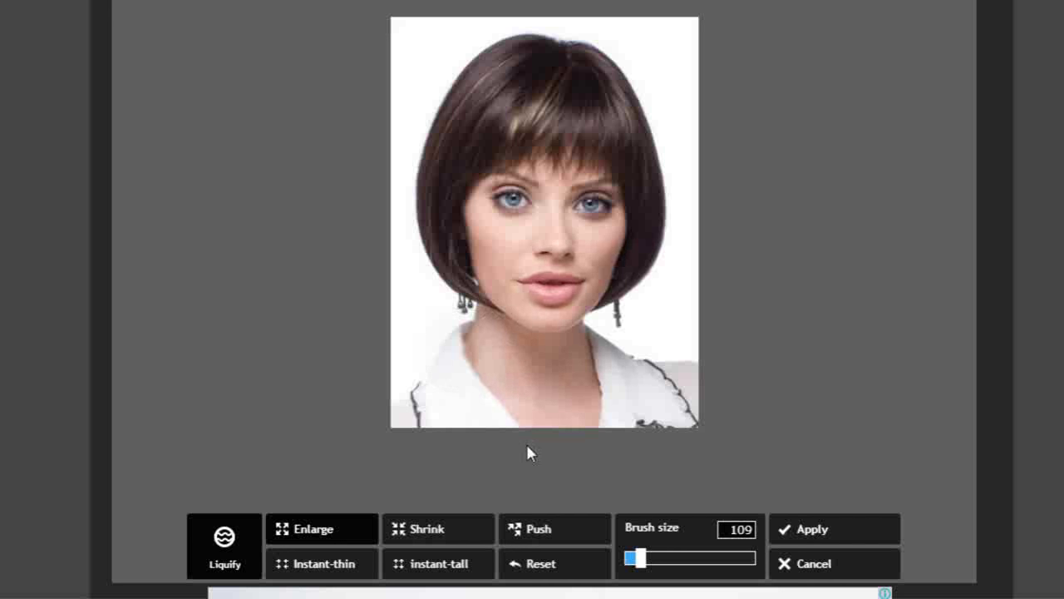
- Shrink the lips and nose, try instant thin and tall, then reset and discard Liquify
left_click(425, 539)
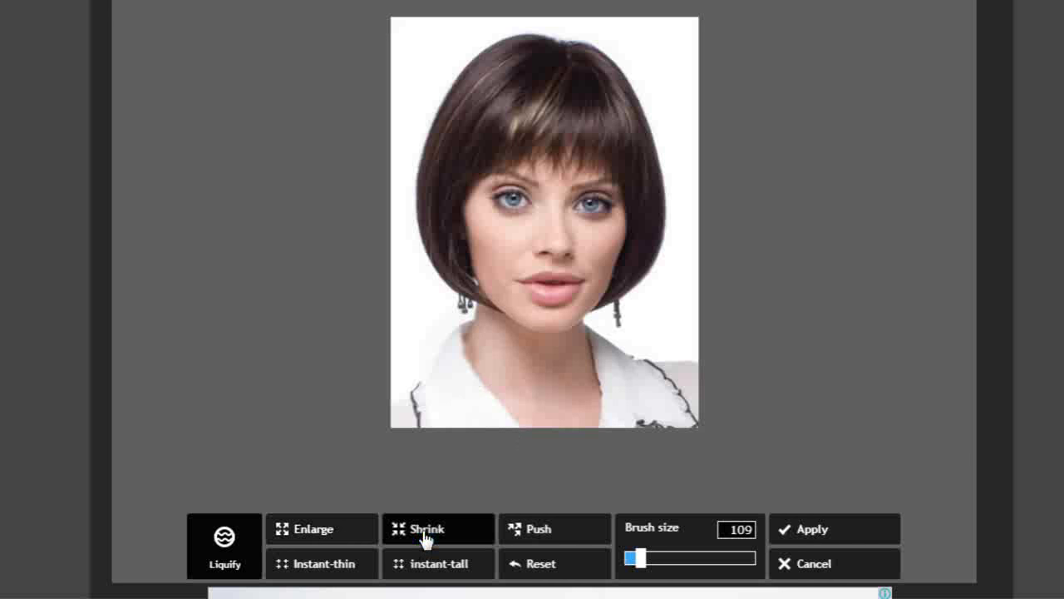
left_click(551, 288)
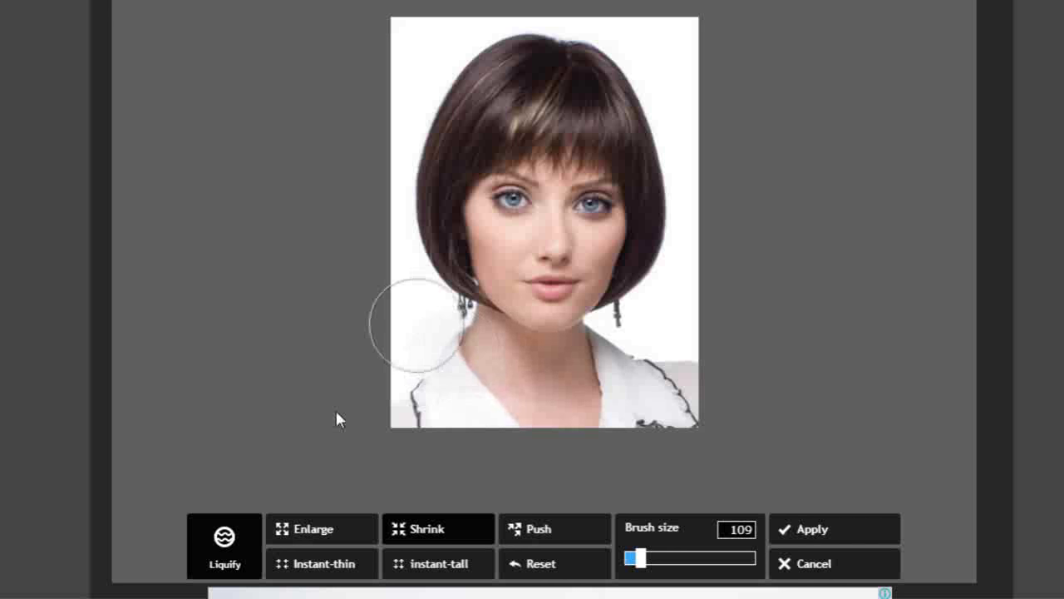
left_click(530, 538)
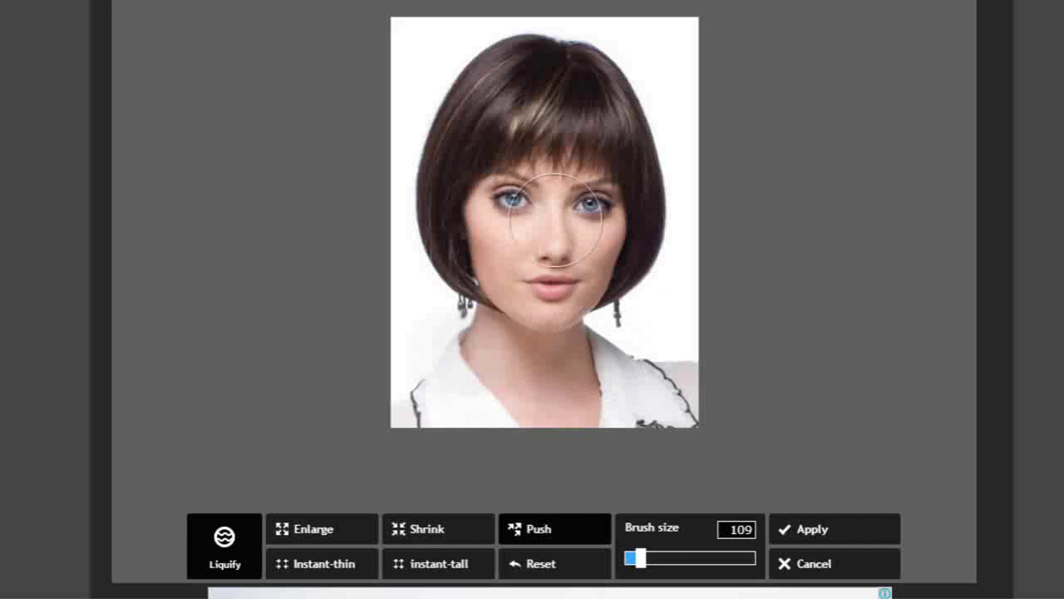
left_click(335, 570)
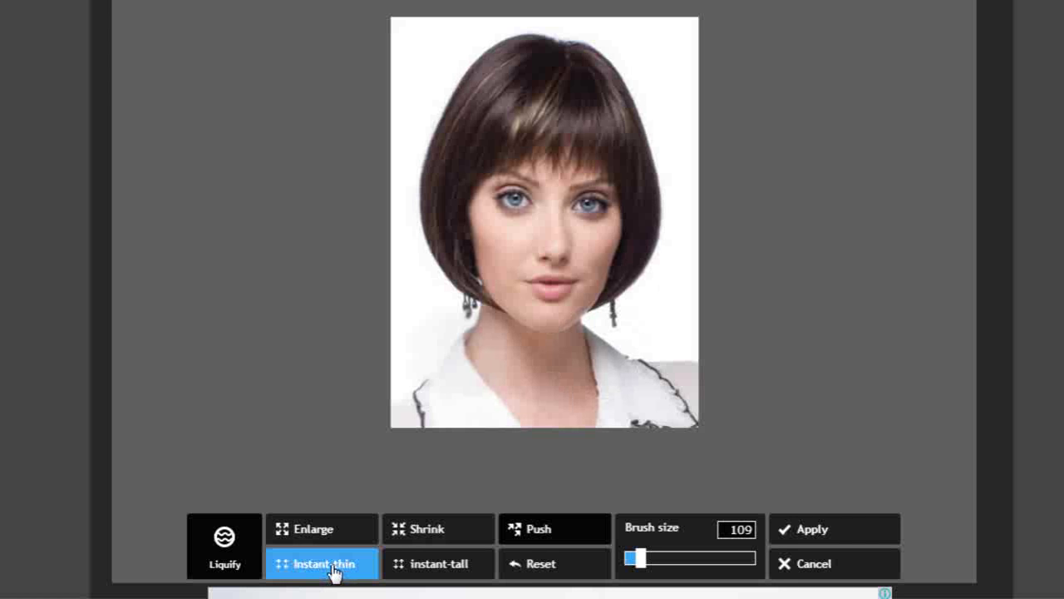
left_click(428, 577)
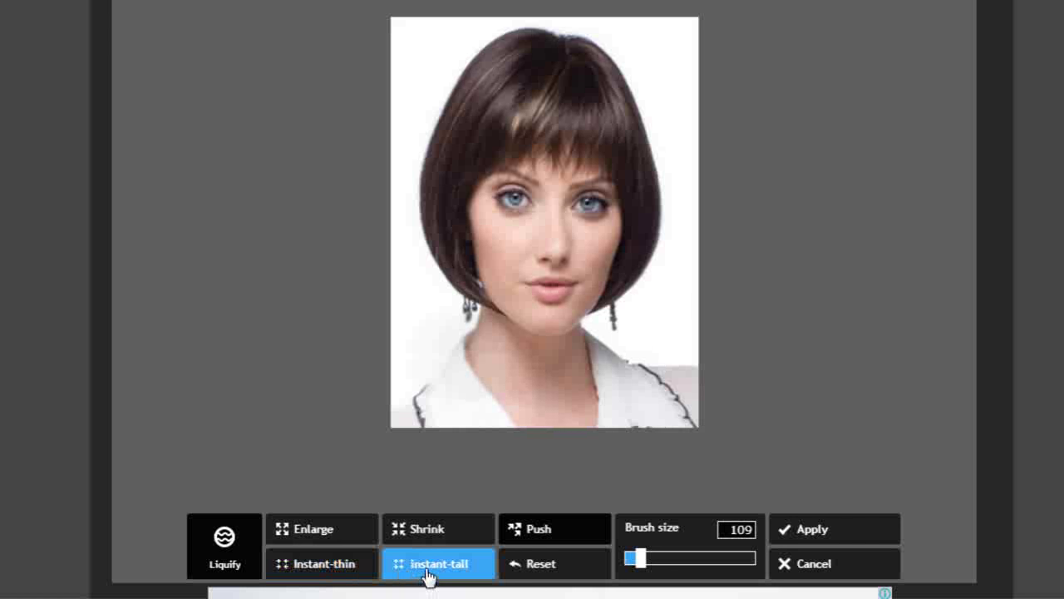
left_click(539, 565)
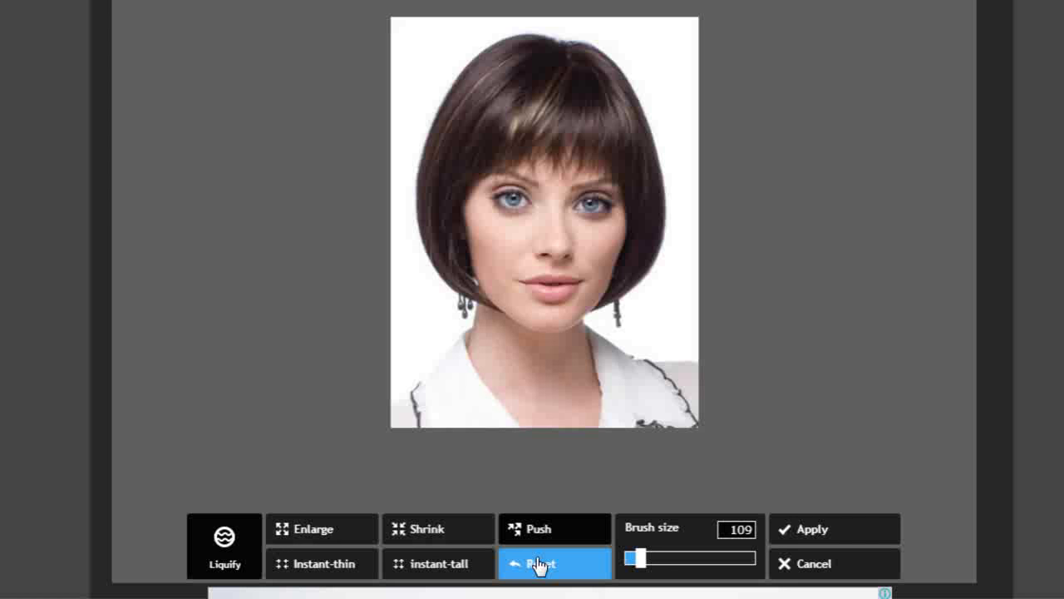
left_click(811, 566)
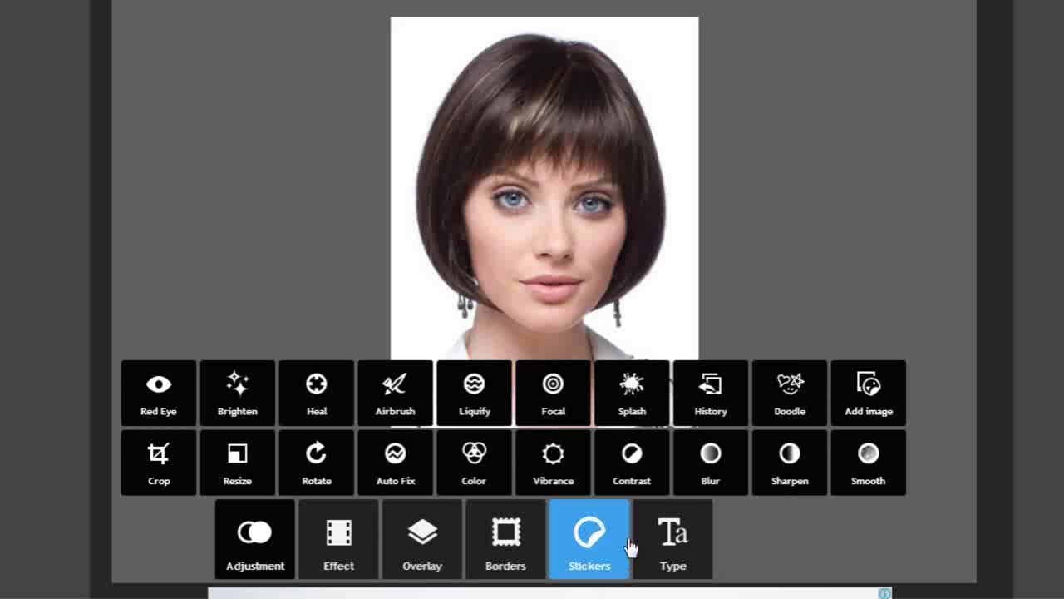
- Preview a Focal blur at Blurring 50 around the woman's face
left_click(551, 405)
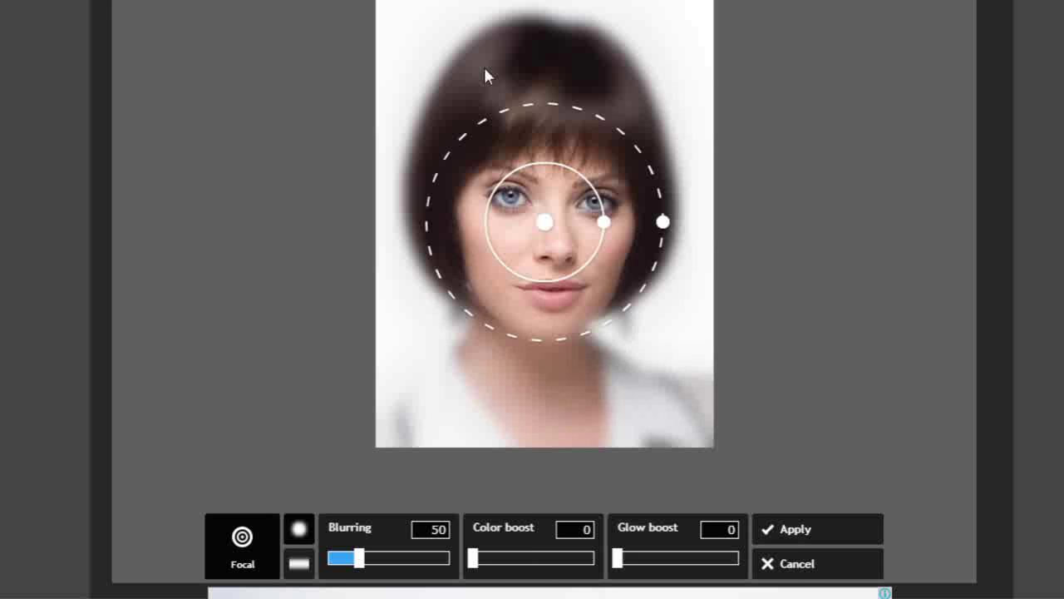
- Try a linear Focal band at Blurring 25 with colour and glow boosts, then discard it
left_click(298, 569)
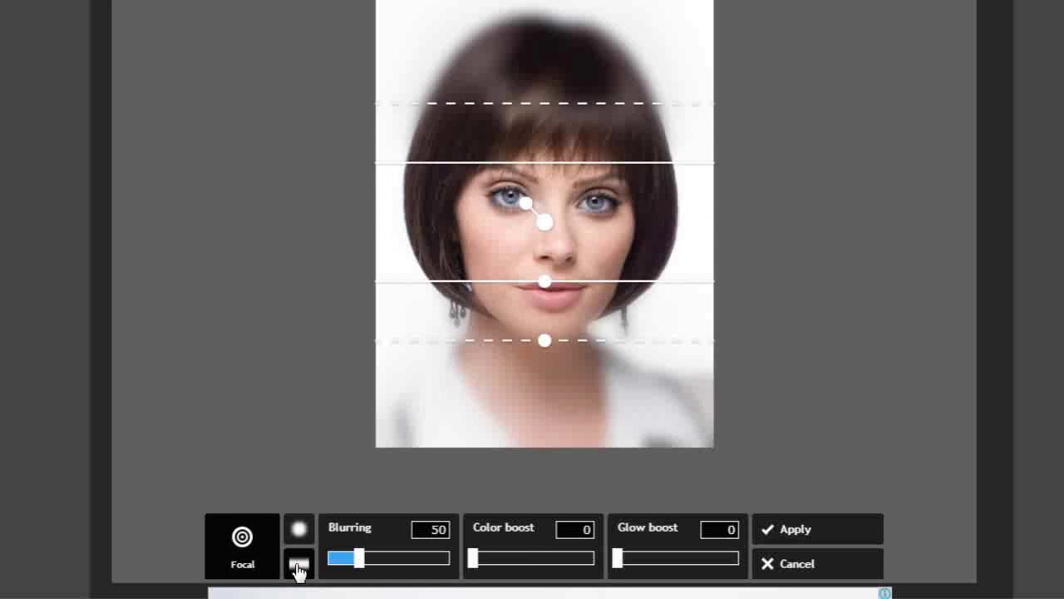
mouse_move(473, 558)
left_mouse_down()
mouse_move(552, 560)
mouse_move(485, 564)
left_mouse_up()
mouse_move(364, 568)
left_mouse_down()
mouse_move(413, 577)
mouse_move(343, 567)
left_mouse_up()
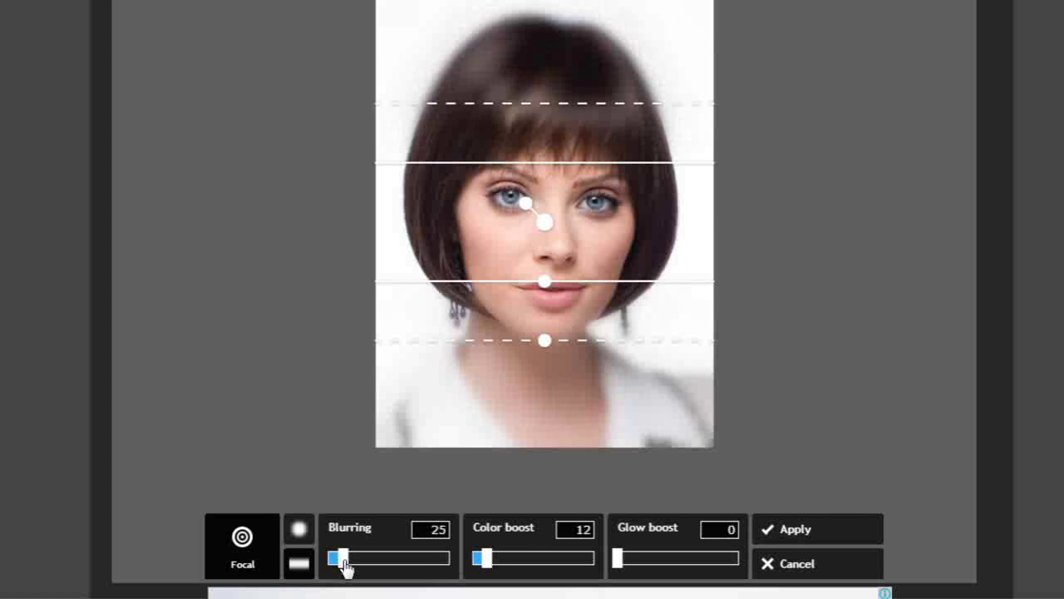
mouse_move(618, 565)
left_mouse_down()
mouse_move(712, 563)
mouse_move(623, 563)
left_mouse_up()
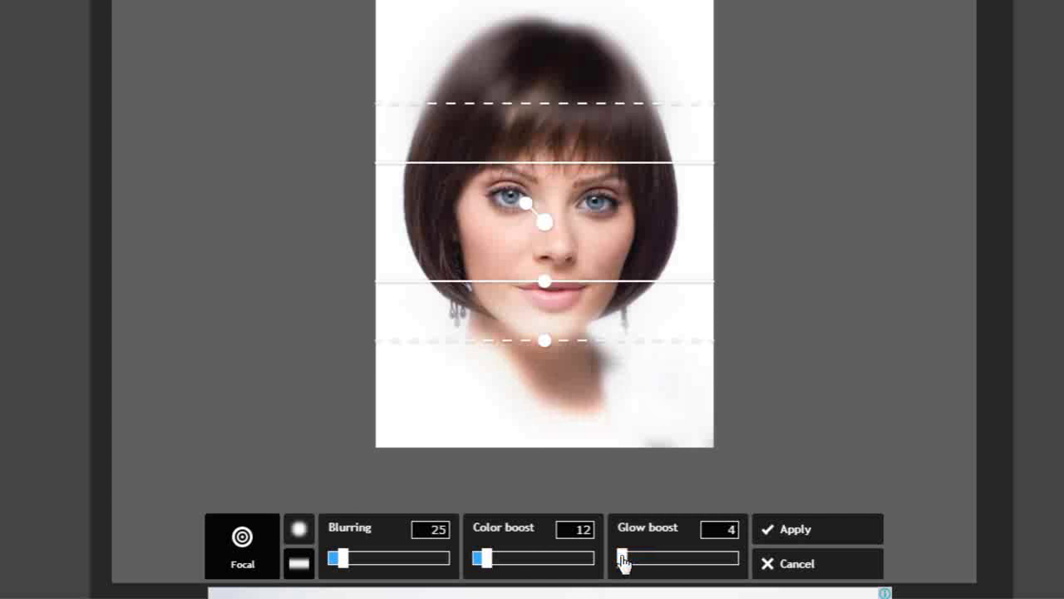
left_click(792, 566)
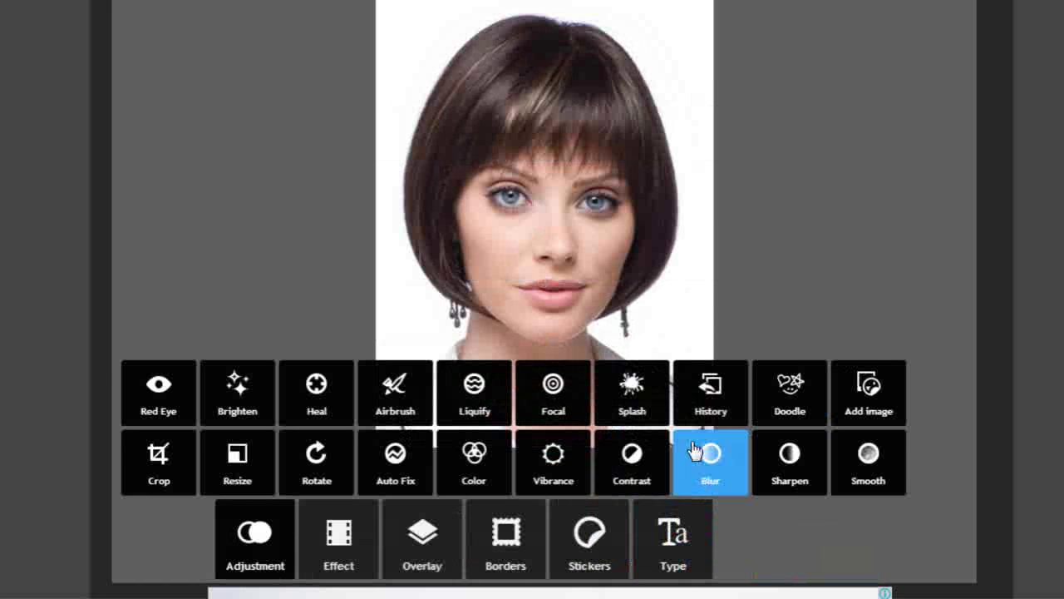
- In Splash, try Magic, then brush colour back onto the lips and both eyes
left_click(635, 400)
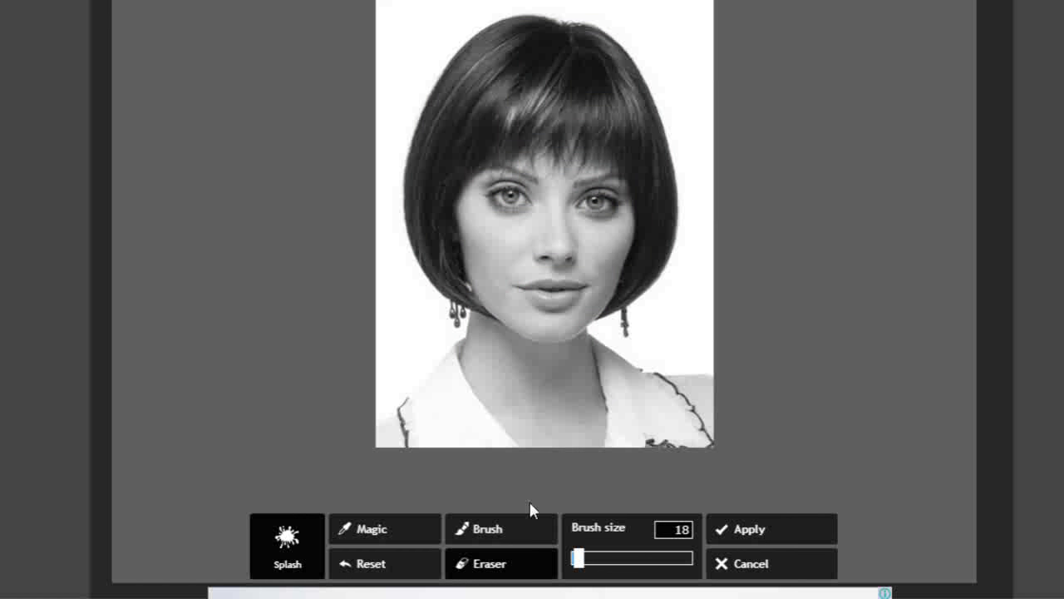
left_click(398, 531)
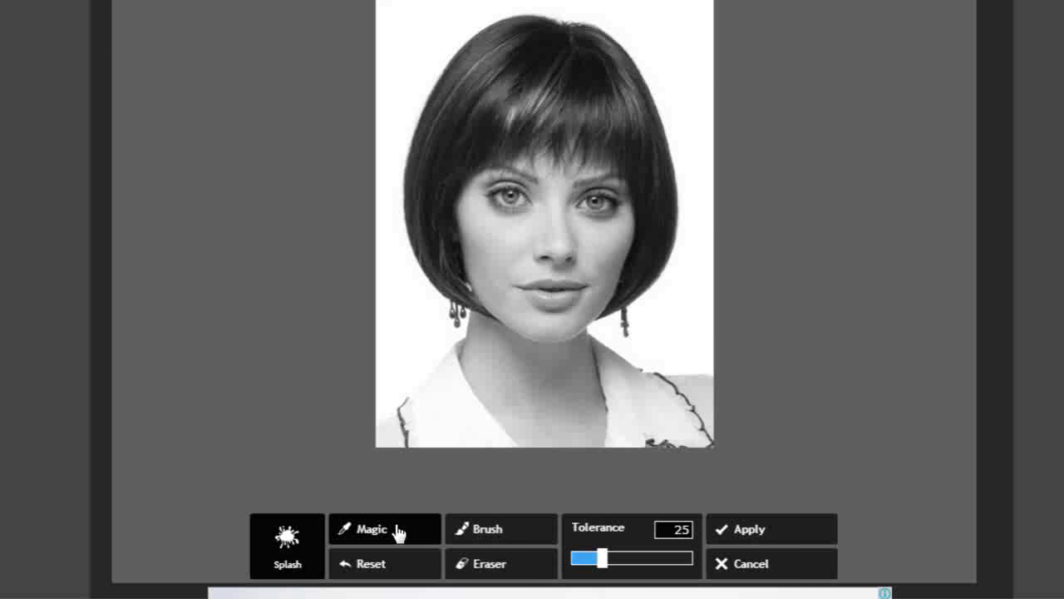
left_click(488, 532)
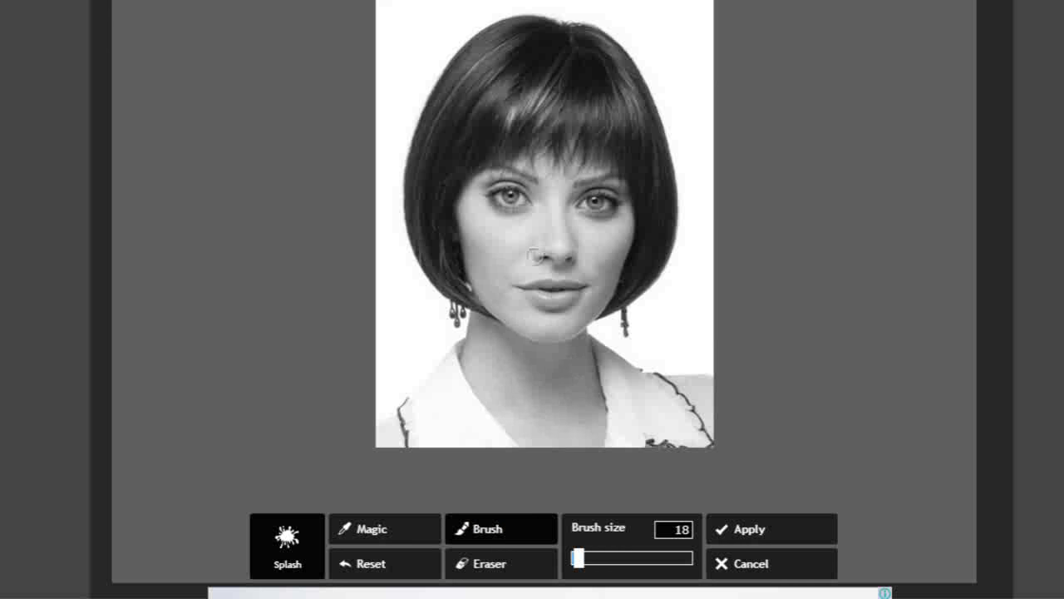
left_click_drag(529, 290, 575, 292)
left_click_drag(508, 196, 509, 200)
left_click_drag(592, 203, 600, 202)
- Erase the pink from the lips and discard the Splash effect
left_click(518, 574)
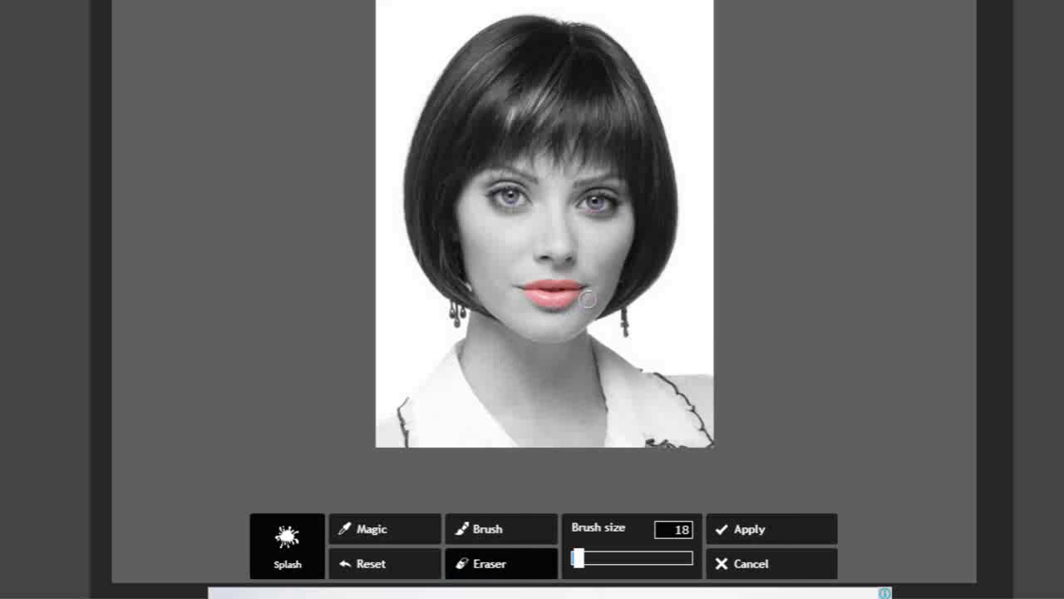
left_click_drag(582, 301, 480, 272)
left_click_drag(613, 294, 572, 285)
left_click(771, 567)
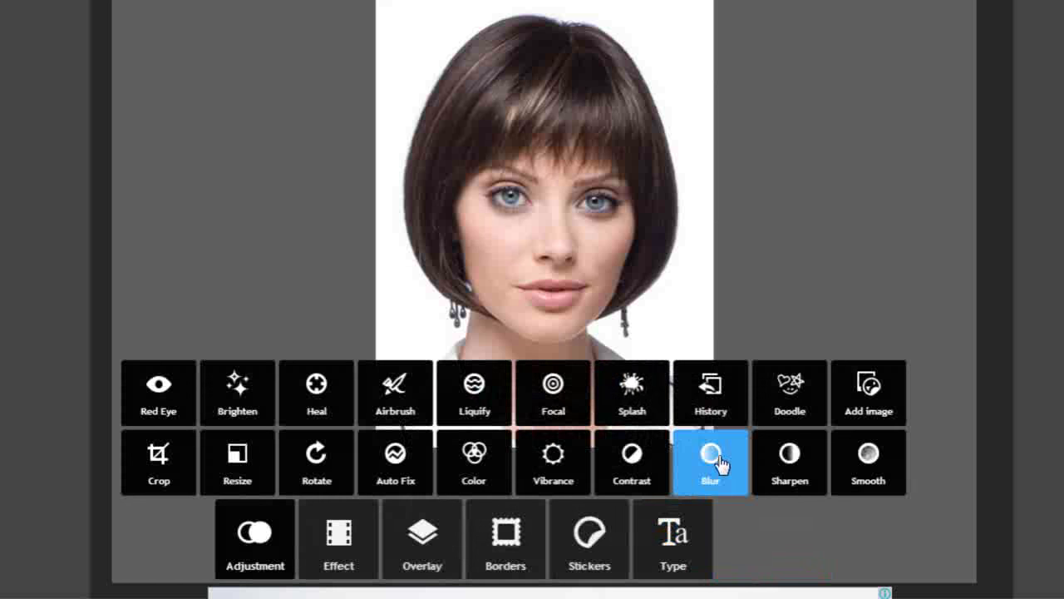
- Add the short-haired portrait JPEG from the computer as an image overlay on the canvas
left_click(852, 397)
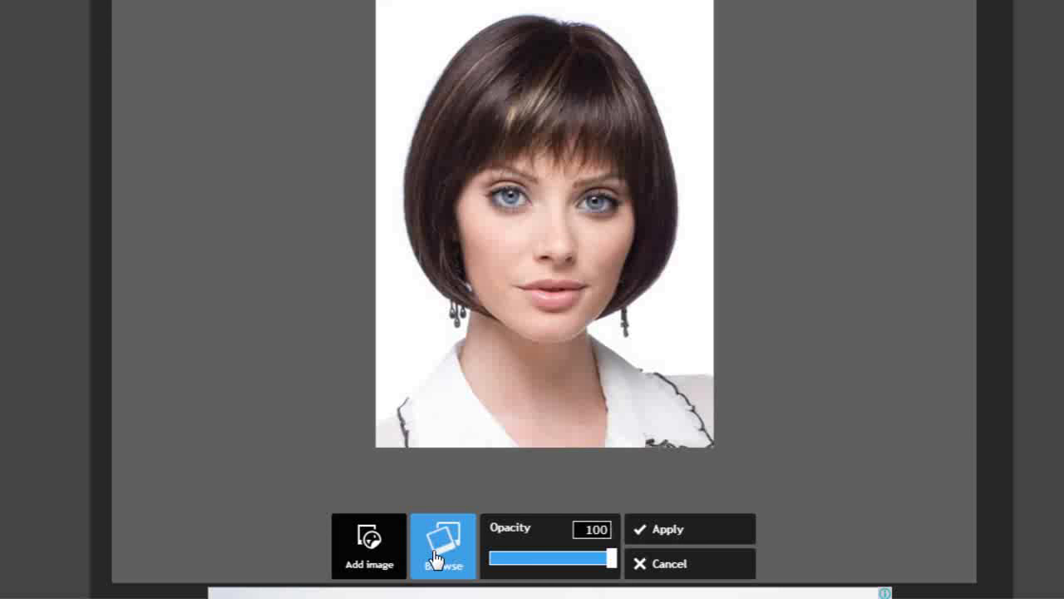
left_click(434, 558)
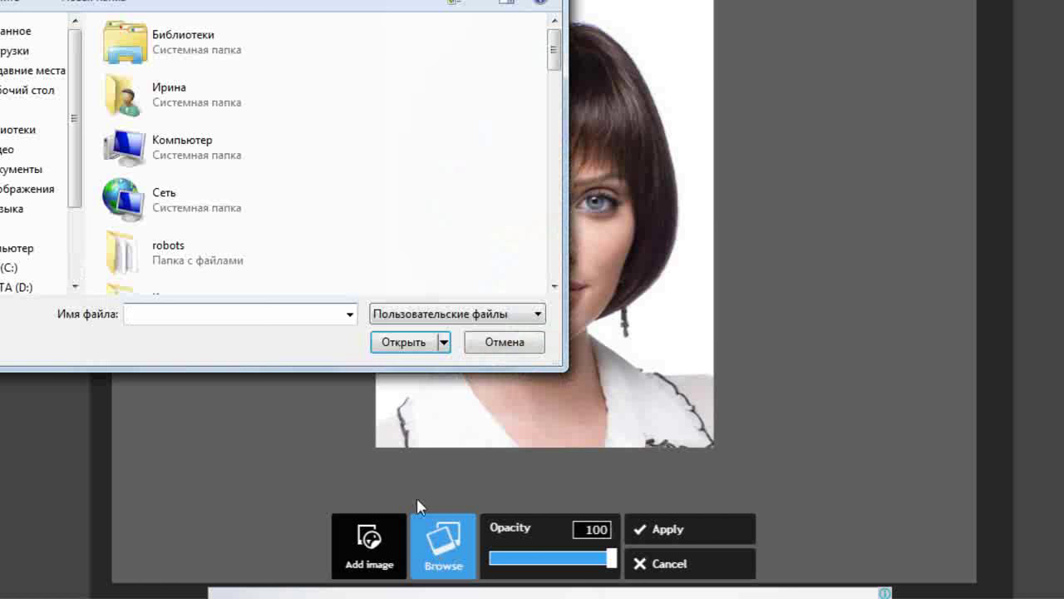
scroll(390, 92, "down", 5)
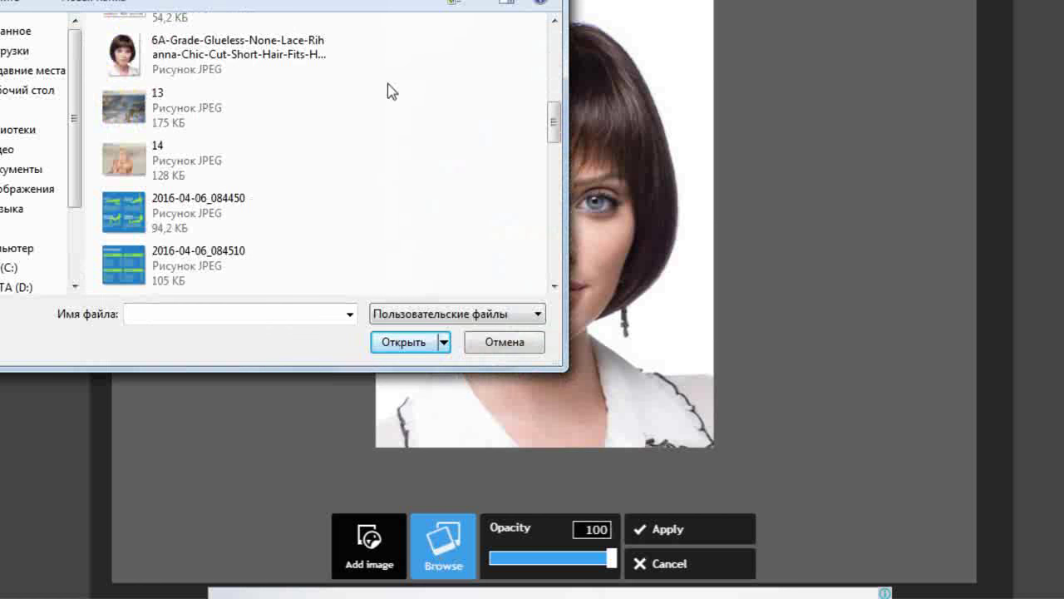
scroll(364, 184, "up", 2)
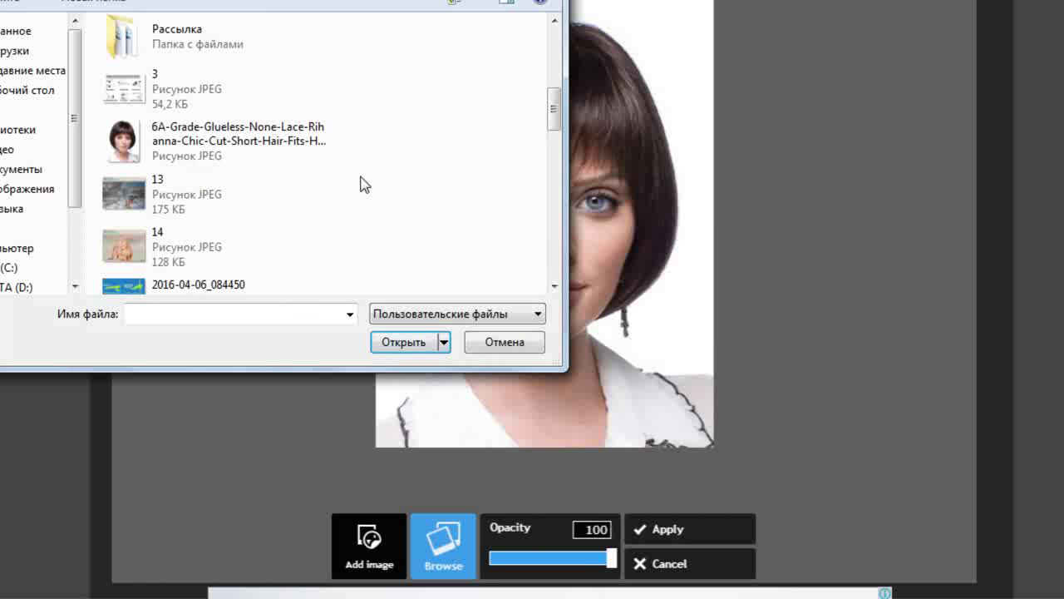
left_click(134, 154)
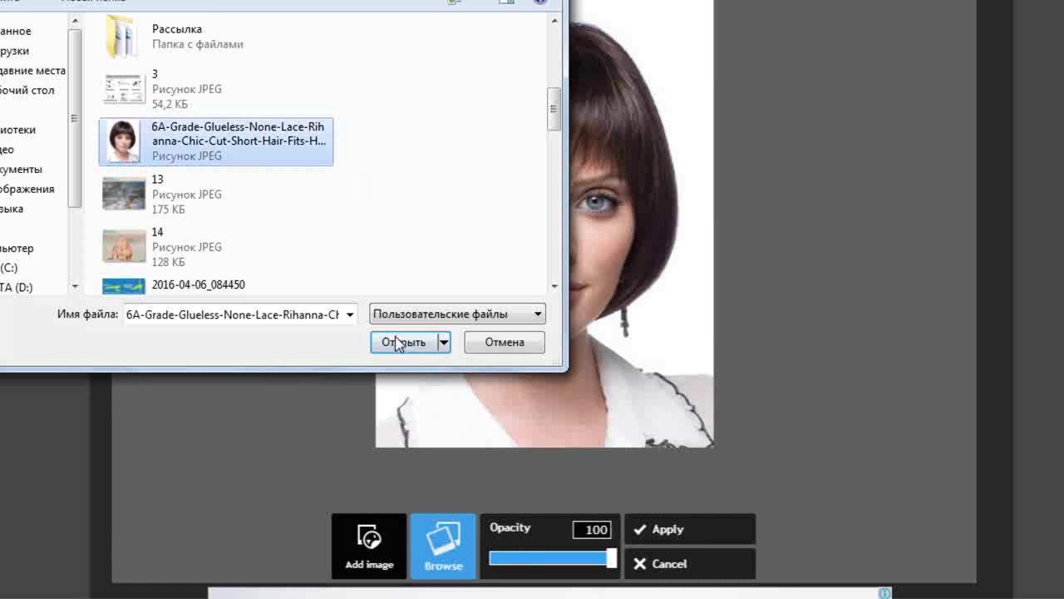
left_click(392, 341)
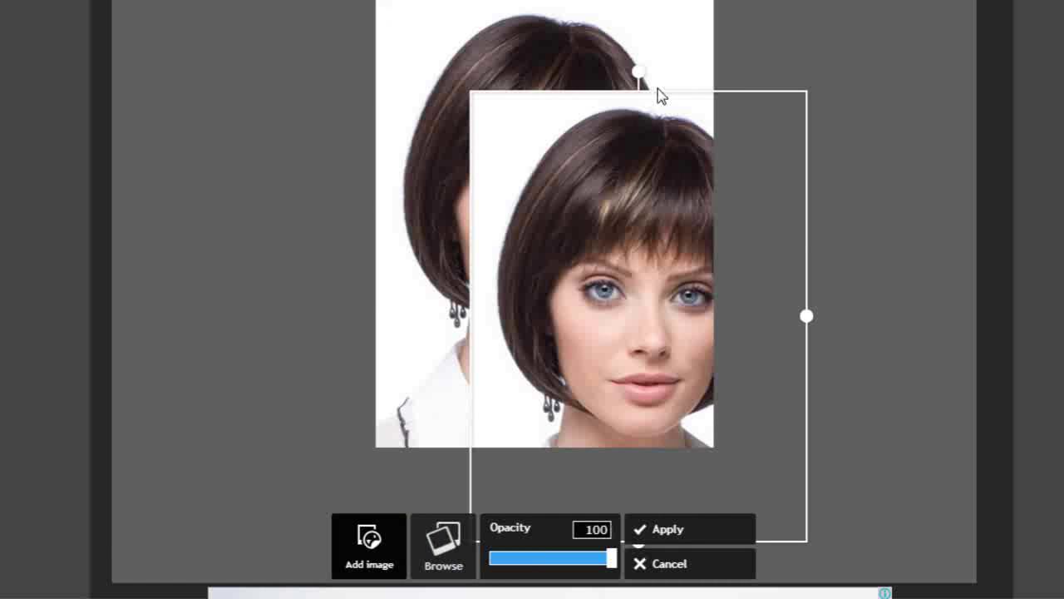
- Rotate the added photo counter-clockwise, shift it lower left, then discard it
left_click_drag(638, 74, 476, 140)
left_click_drag(815, 386, 578, 445)
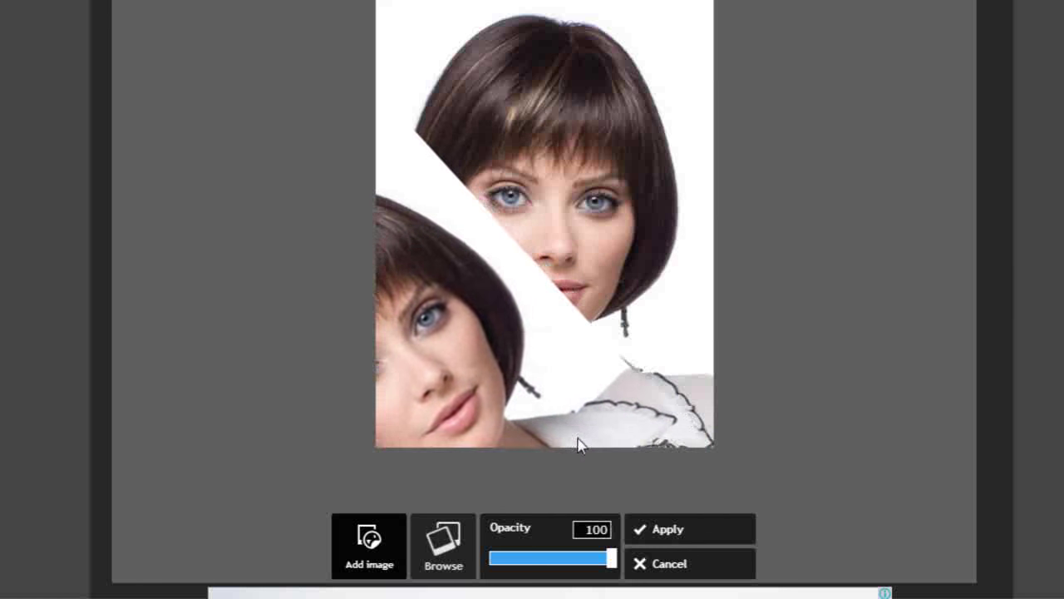
left_click_drag(578, 445, 589, 427)
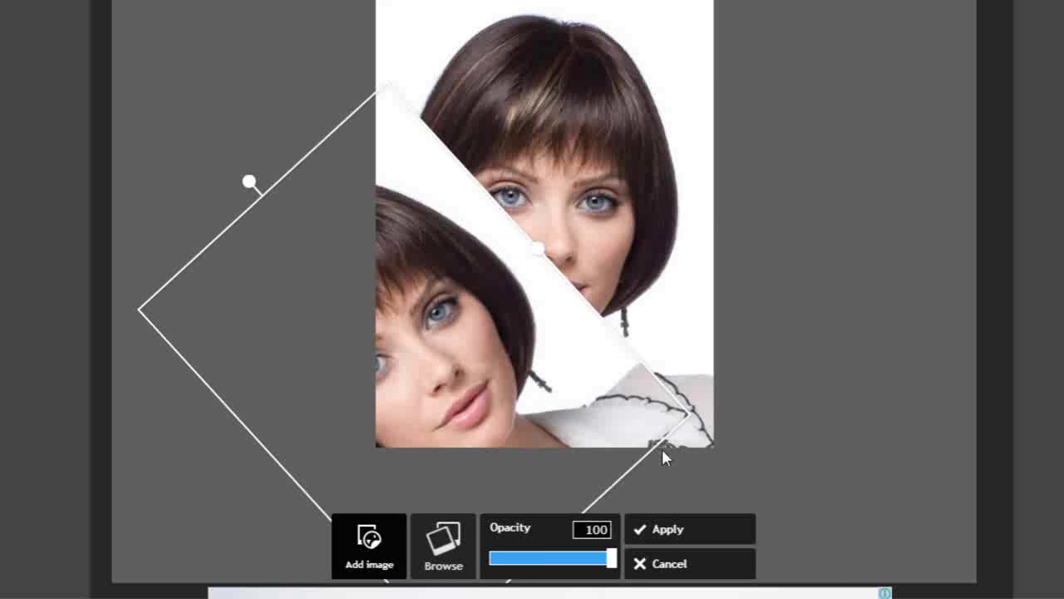
left_click(674, 567)
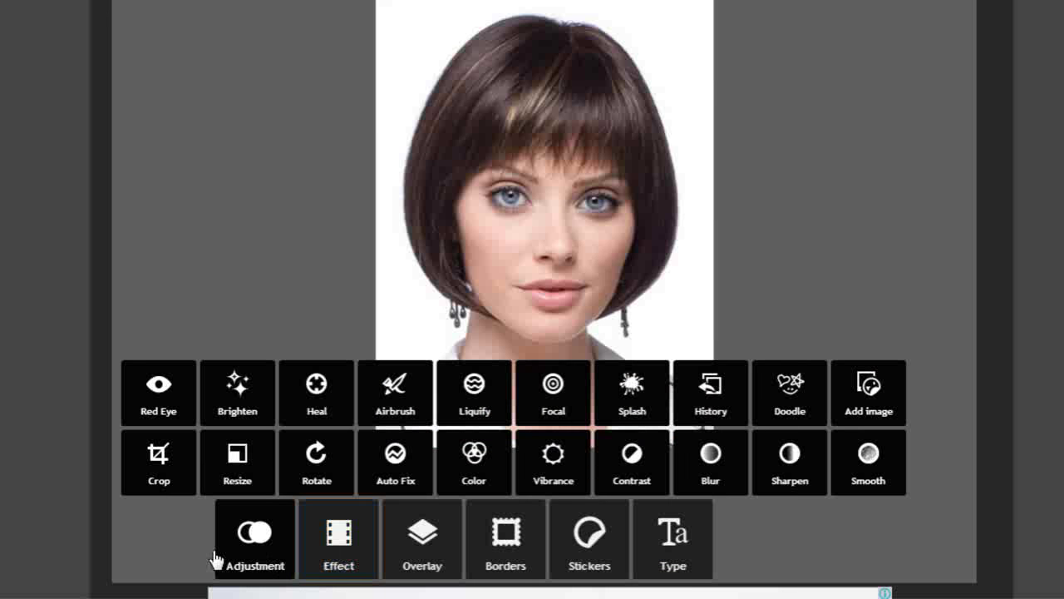
- Test horizontal and vertical flips and left/right quarter turns, then undo them back to upright
left_click(313, 472)
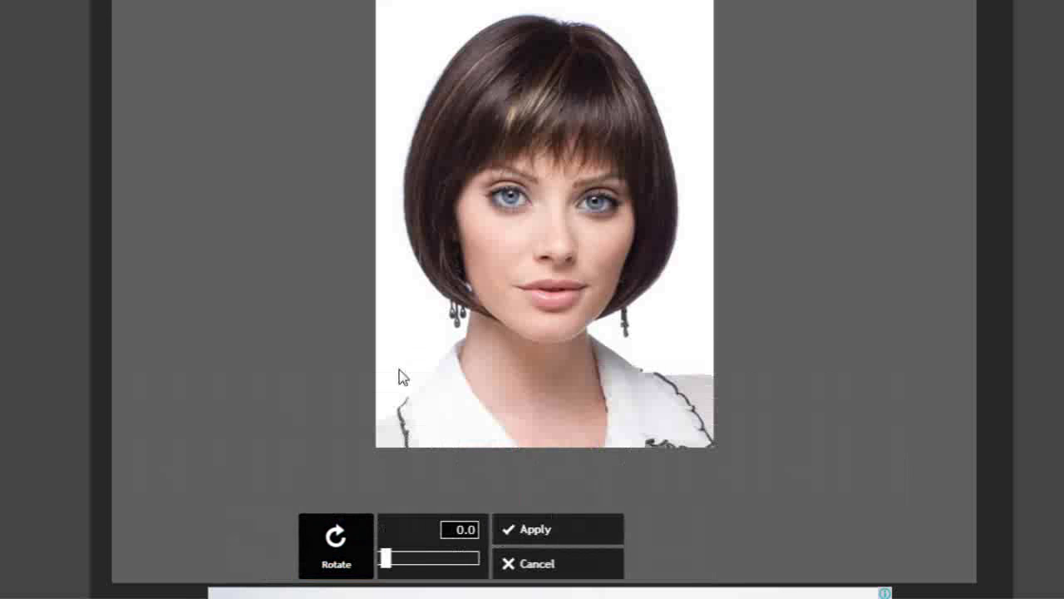
left_click(392, 529)
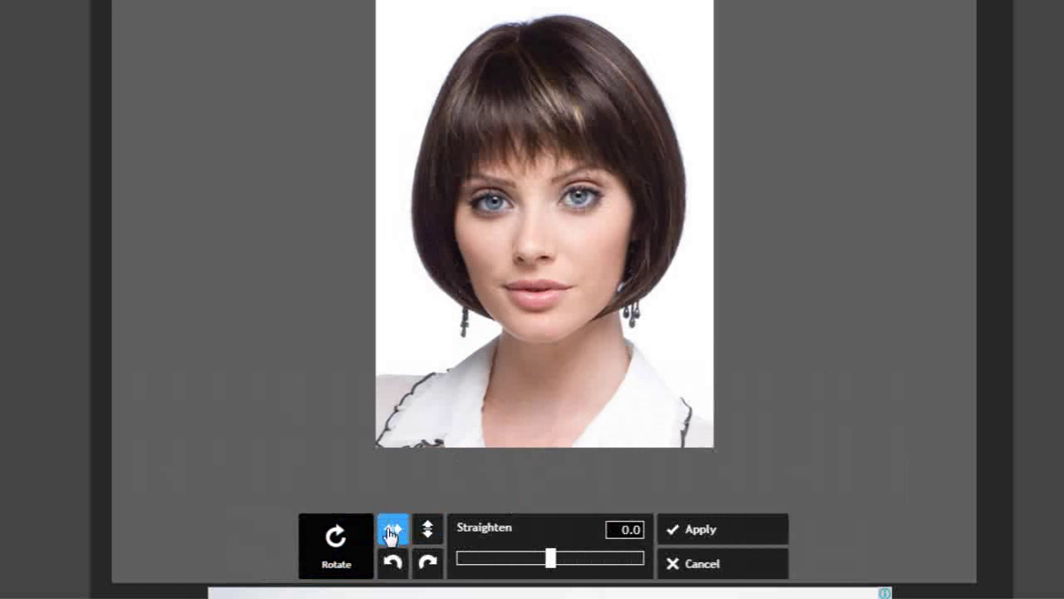
left_click(429, 532)
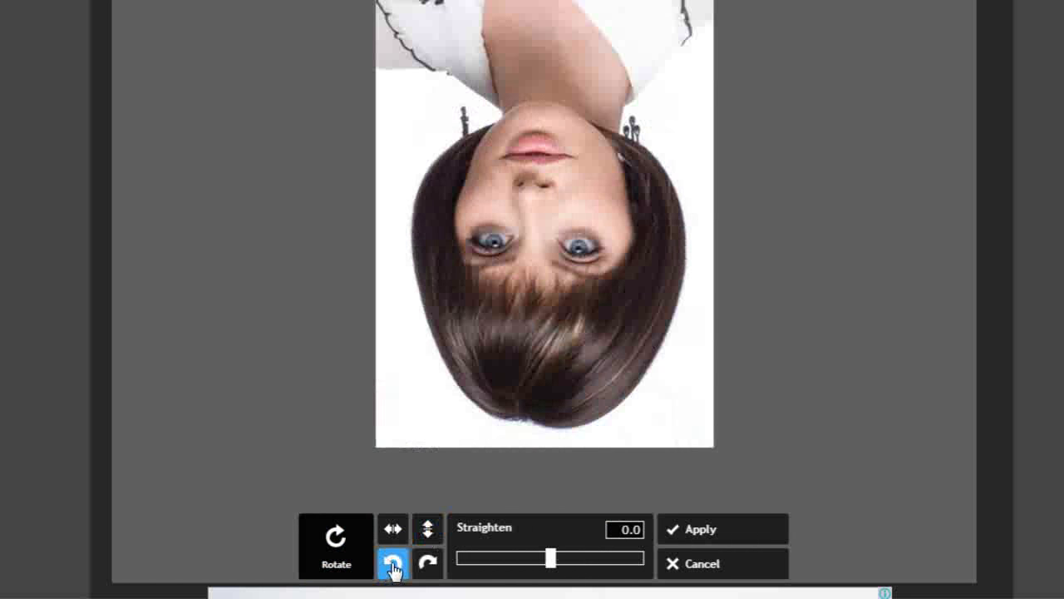
left_click(393, 567)
left_click(427, 563)
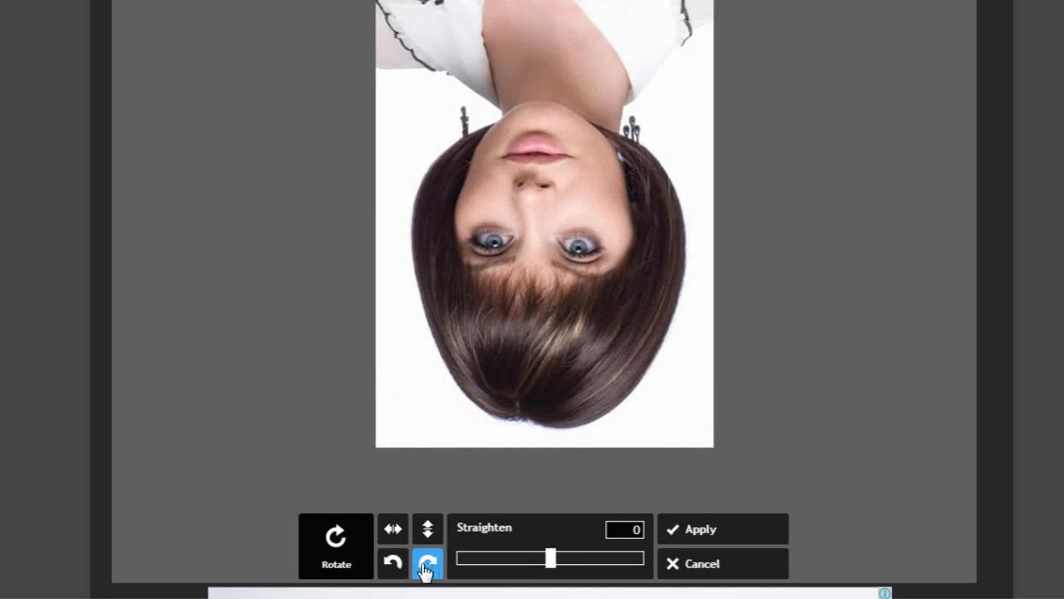
left_click(428, 530)
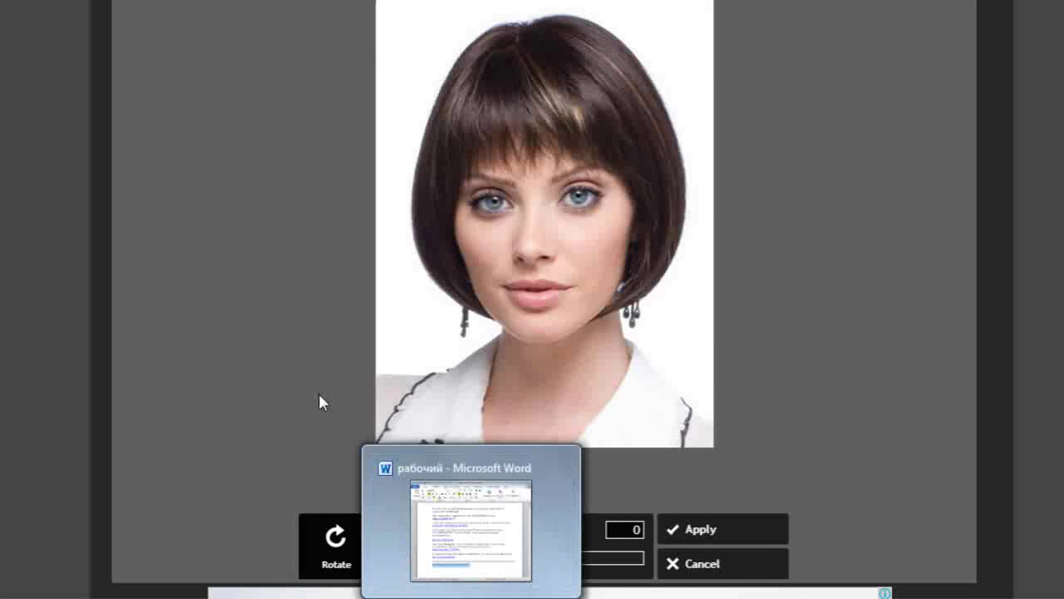
left_click(393, 529)
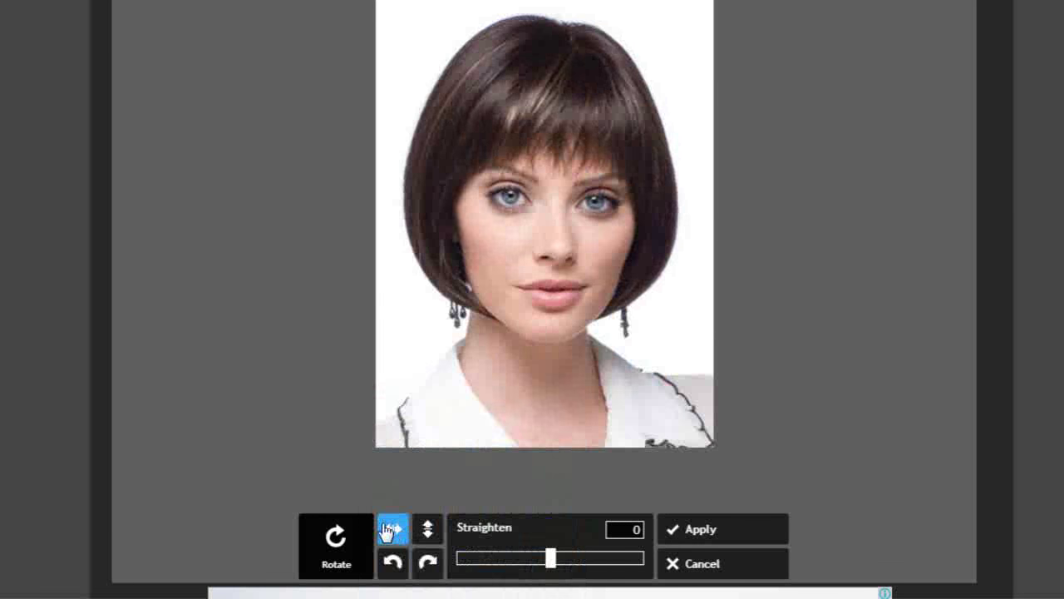
left_click(714, 565)
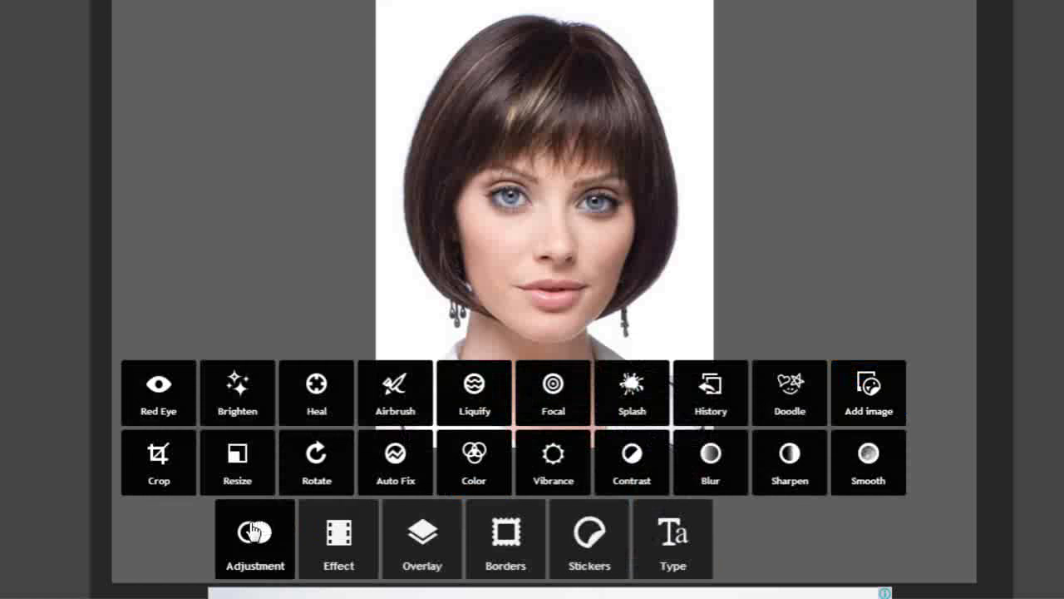
- Try shifting Hue, Saturation and Lightness in the Color adjustment, then cancel the changes
left_click(469, 467)
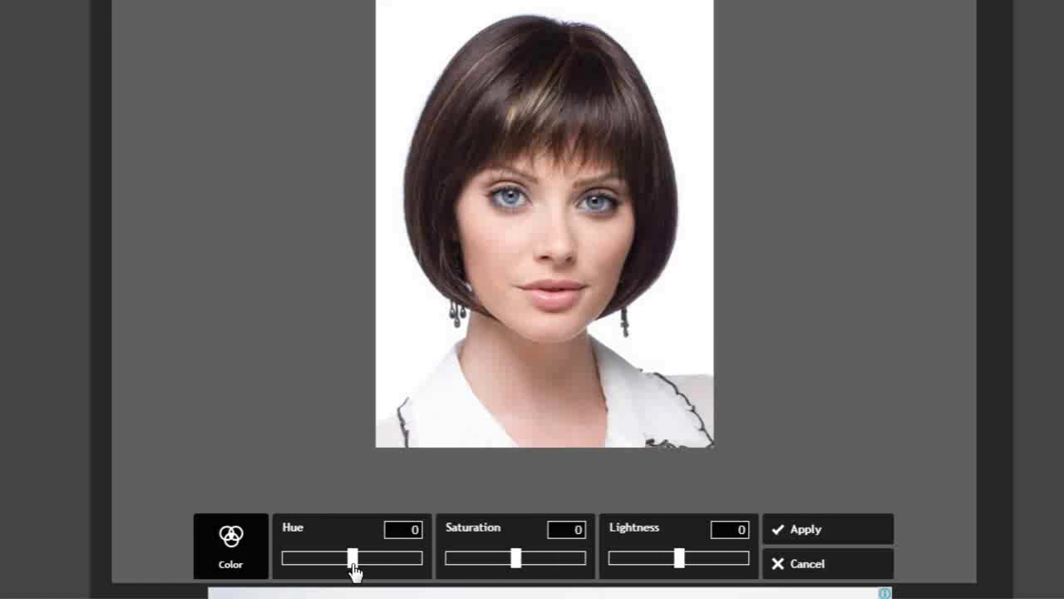
mouse_move(354, 569)
left_mouse_down()
mouse_move(324, 570)
mouse_move(400, 564)
mouse_move(311, 561)
mouse_move(383, 563)
mouse_move(355, 564)
left_mouse_up()
left_click_drag(516, 558, 516, 557)
mouse_move(516, 557)
left_mouse_down()
mouse_move(459, 559)
mouse_move(574, 563)
mouse_move(519, 562)
left_mouse_up()
mouse_move(679, 561)
left_mouse_down()
mouse_move(658, 564)
mouse_move(720, 561)
mouse_move(644, 561)
mouse_move(678, 559)
left_mouse_up()
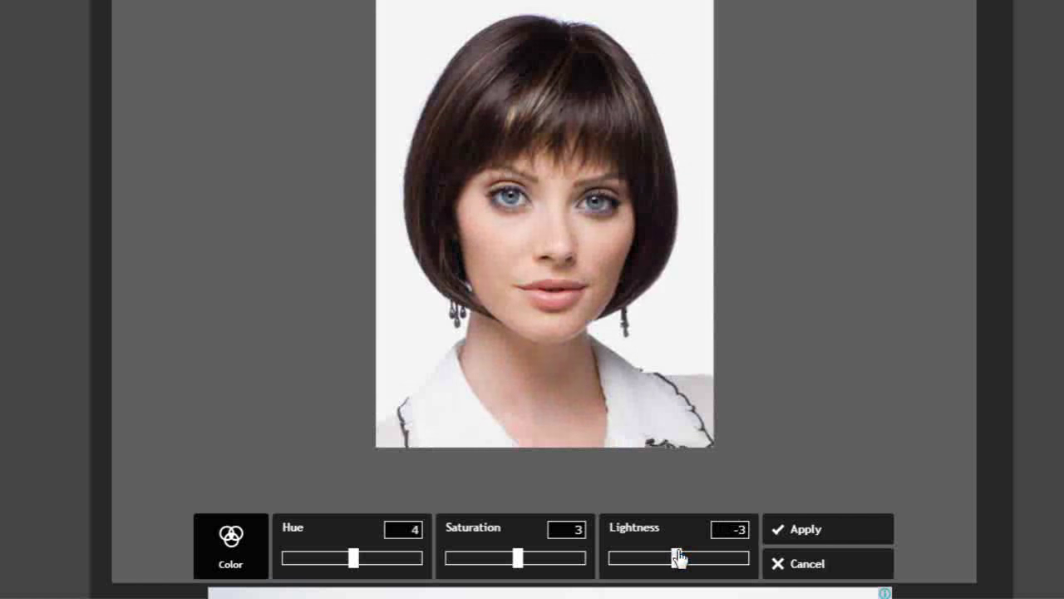
left_click(827, 572)
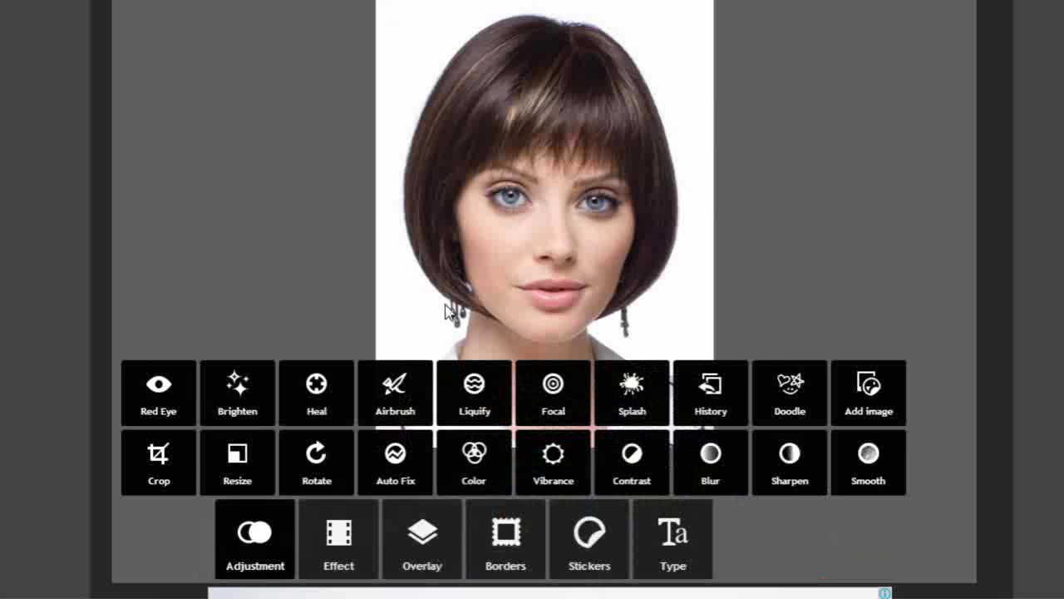
left_click(553, 464)
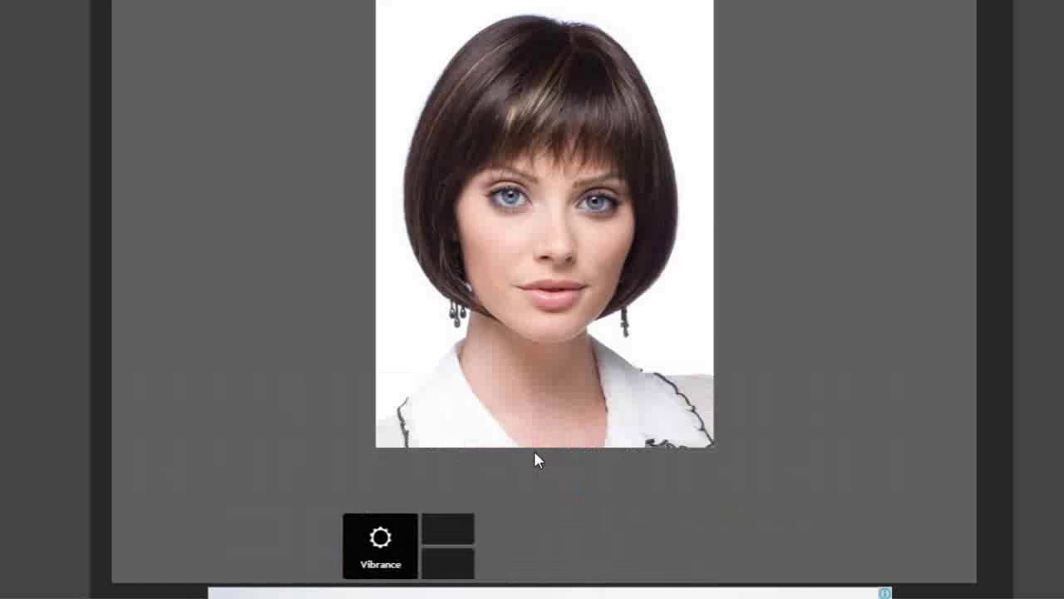
mouse_move(516, 559)
left_mouse_down()
mouse_move(453, 561)
mouse_move(585, 559)
left_mouse_up()
left_click(668, 567)
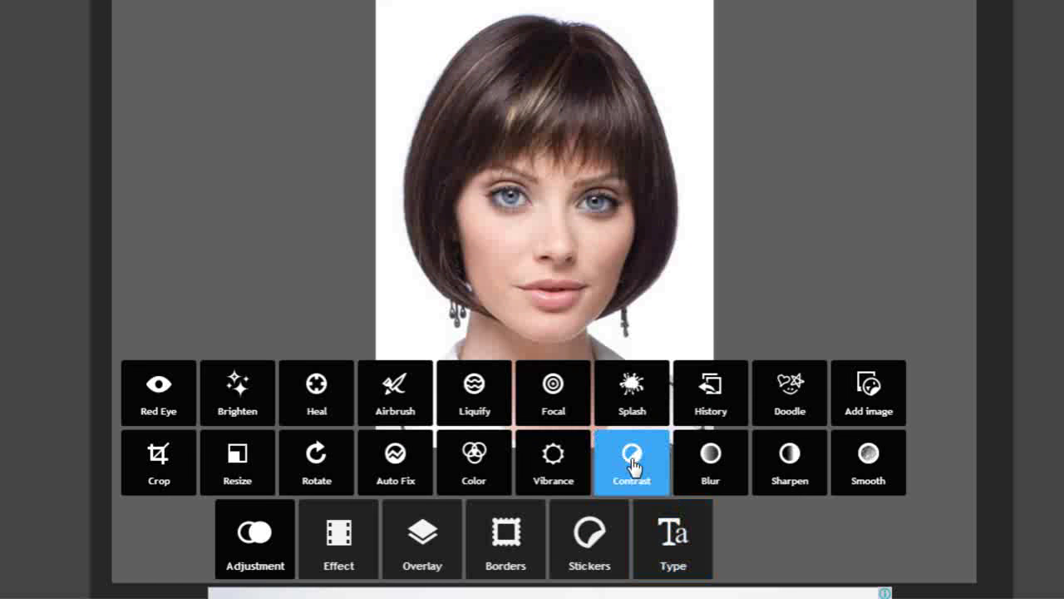
left_click(630, 462)
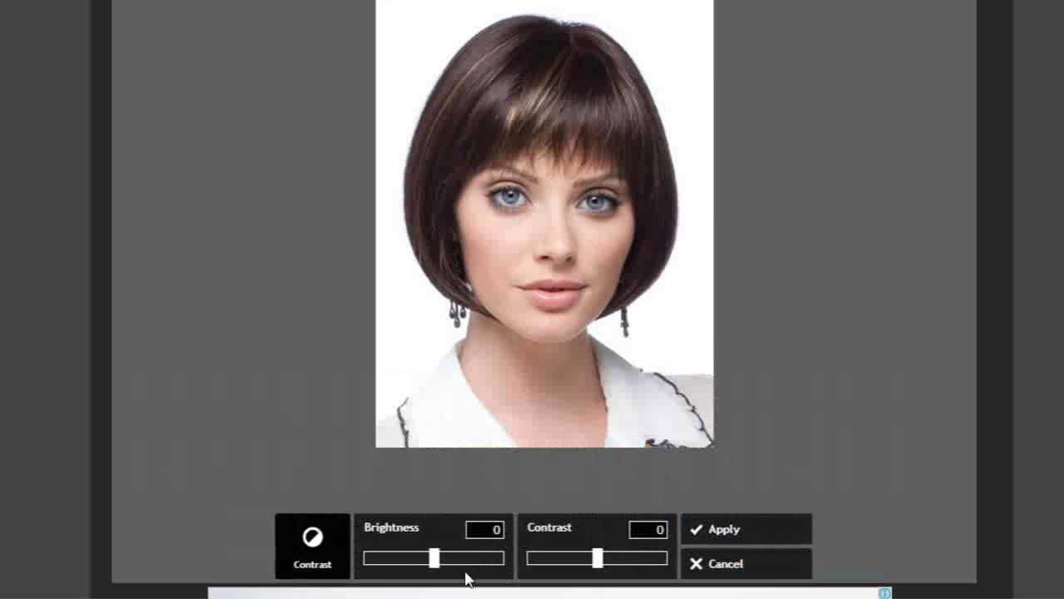
mouse_move(434, 565)
left_mouse_down()
mouse_move(405, 567)
mouse_move(466, 564)
mouse_move(439, 564)
left_mouse_up()
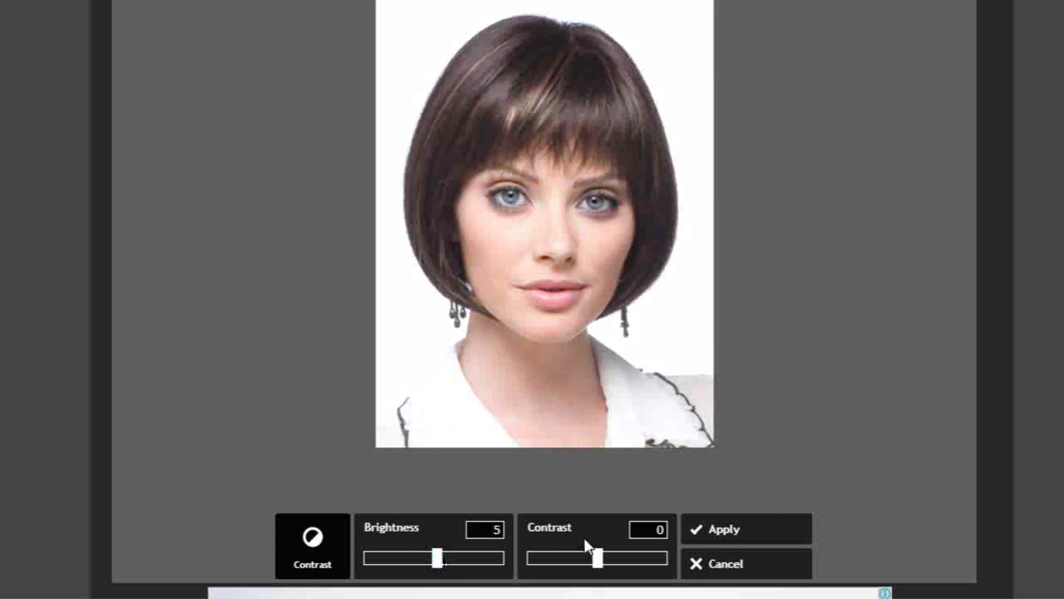
mouse_move(597, 558)
left_mouse_down()
mouse_move(558, 558)
mouse_move(645, 562)
mouse_move(610, 560)
left_mouse_up()
left_click(713, 567)
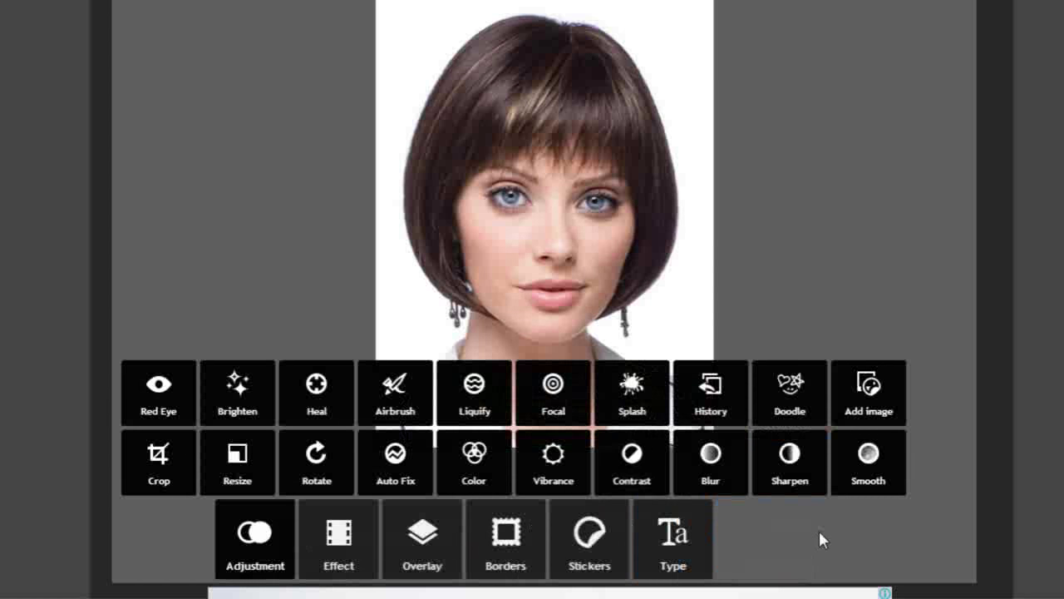
left_click(710, 461)
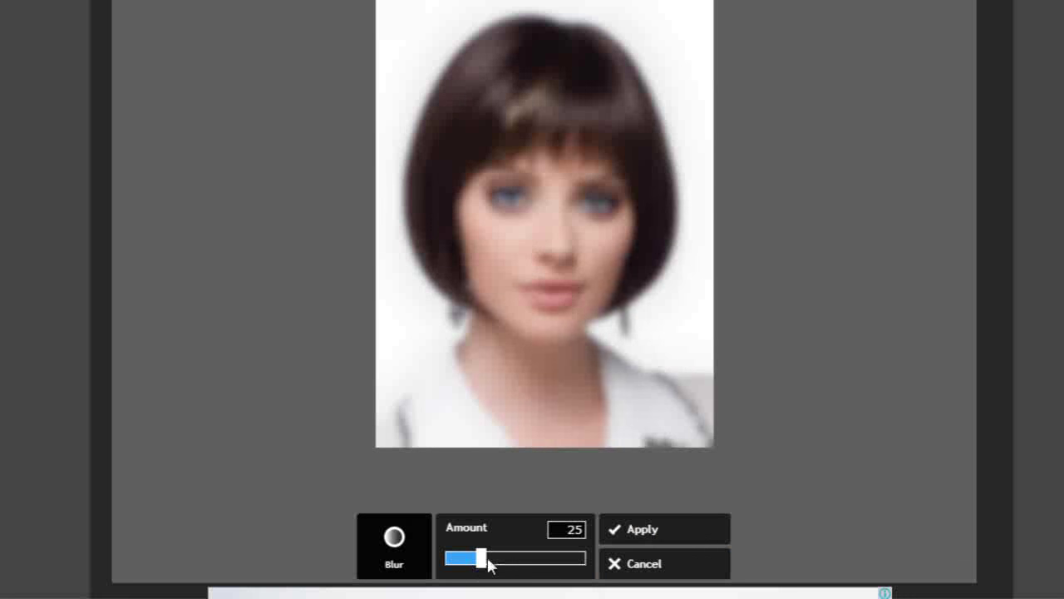
left_click_drag(483, 565, 441, 573)
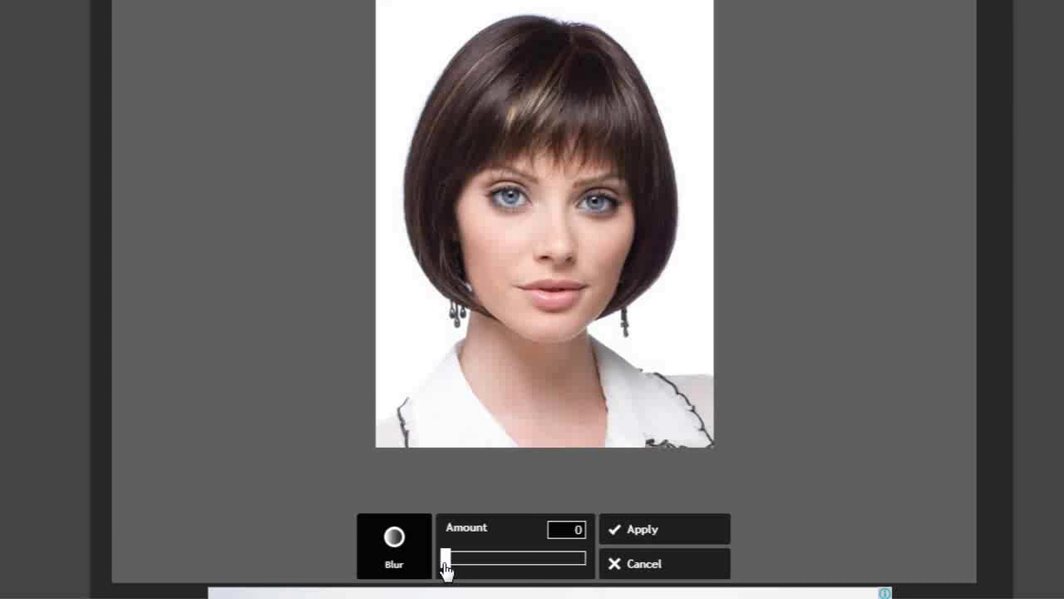
left_click_drag(446, 568, 447, 569)
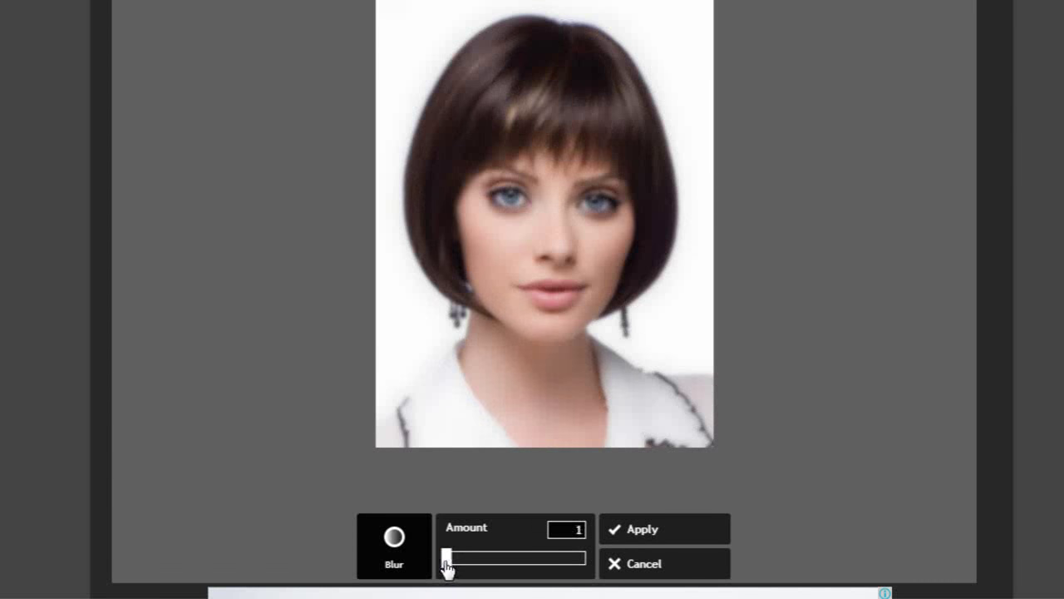
left_click(669, 566)
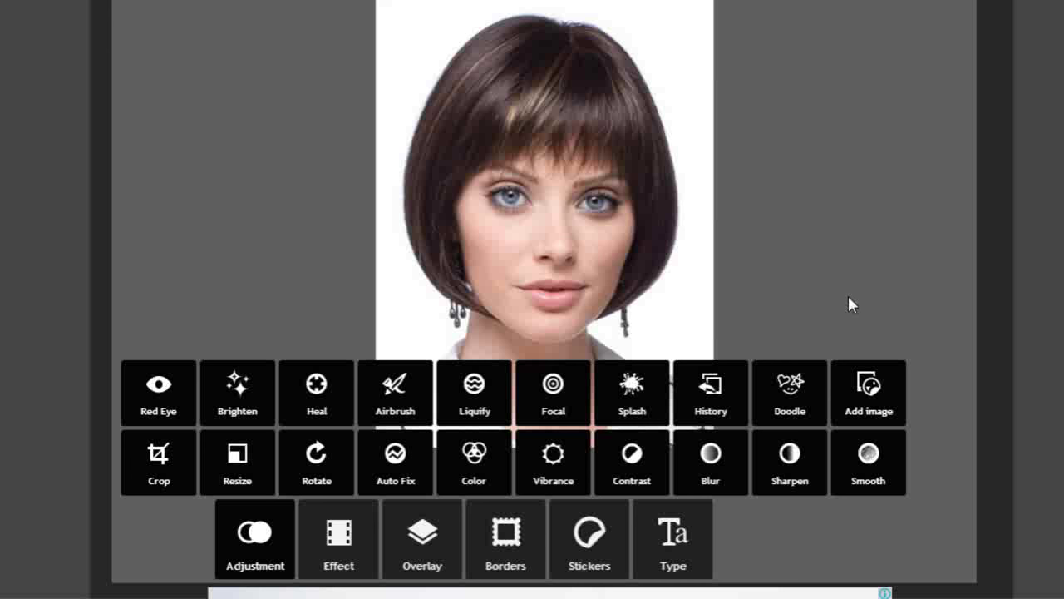
- Preview the Atomic effects Cobalt, Monochrome and Negative, then cancel the effect
left_click(341, 549)
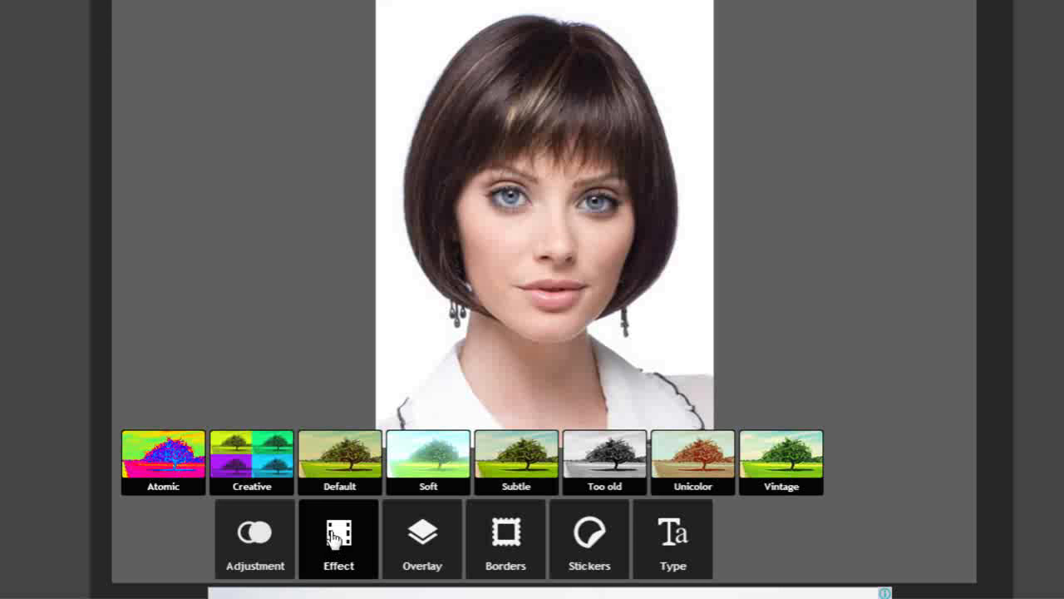
left_click(166, 462)
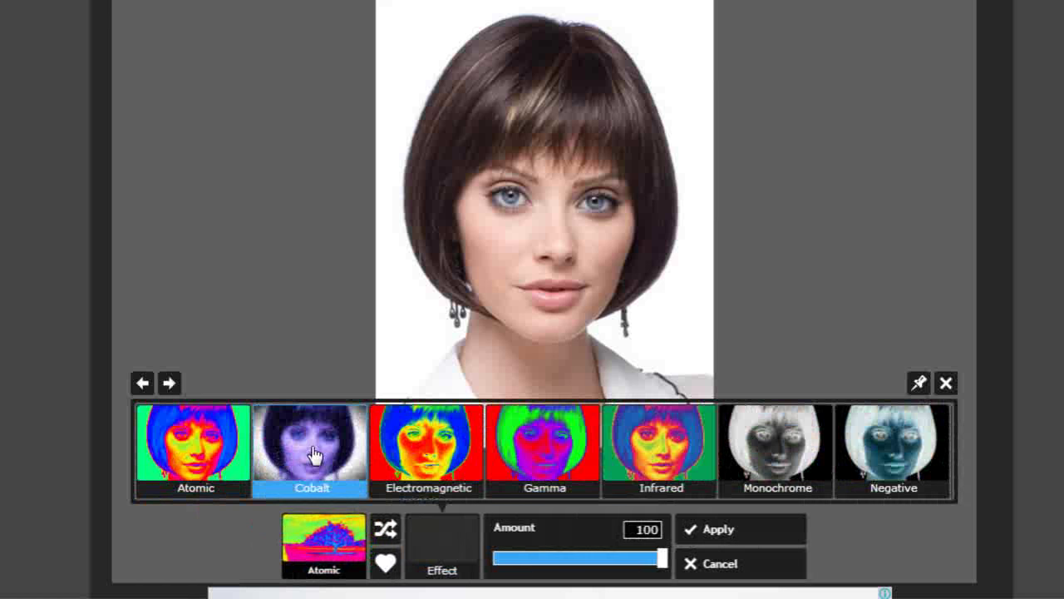
left_click(310, 449)
left_click(348, 566)
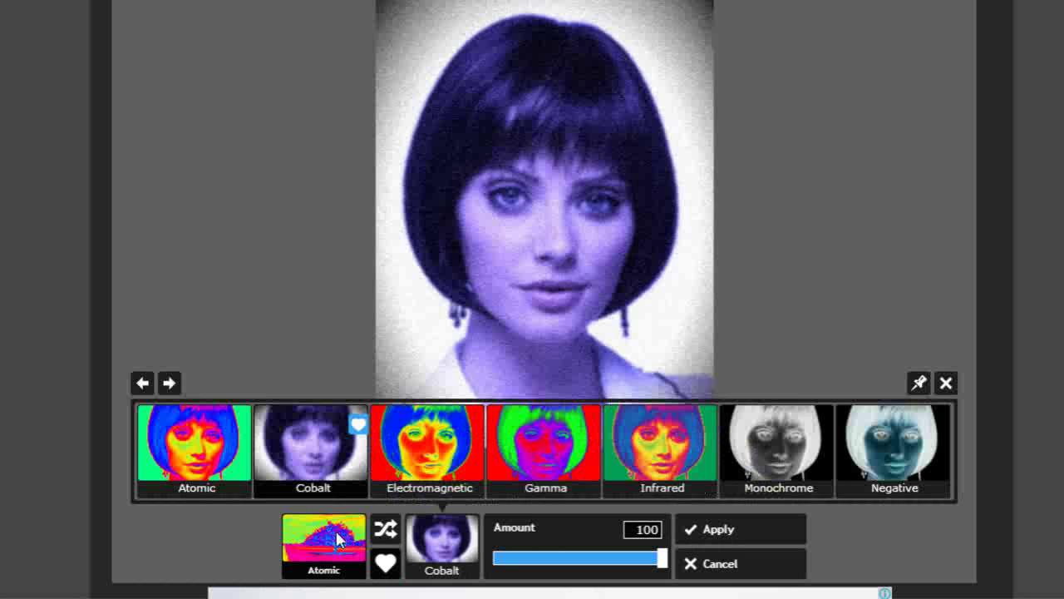
left_click(757, 428)
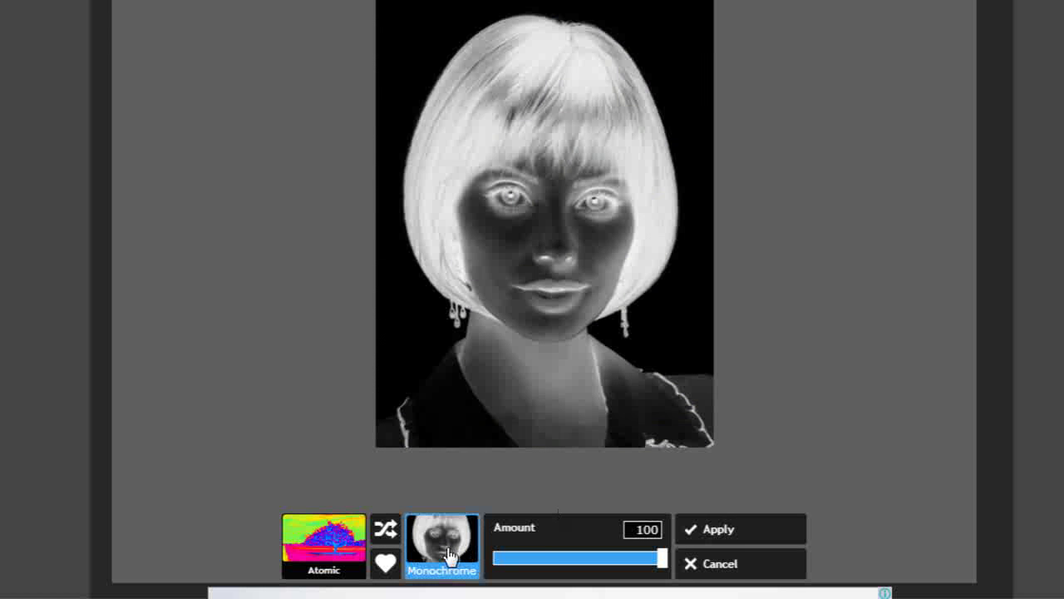
left_click(442, 540)
left_click(873, 447)
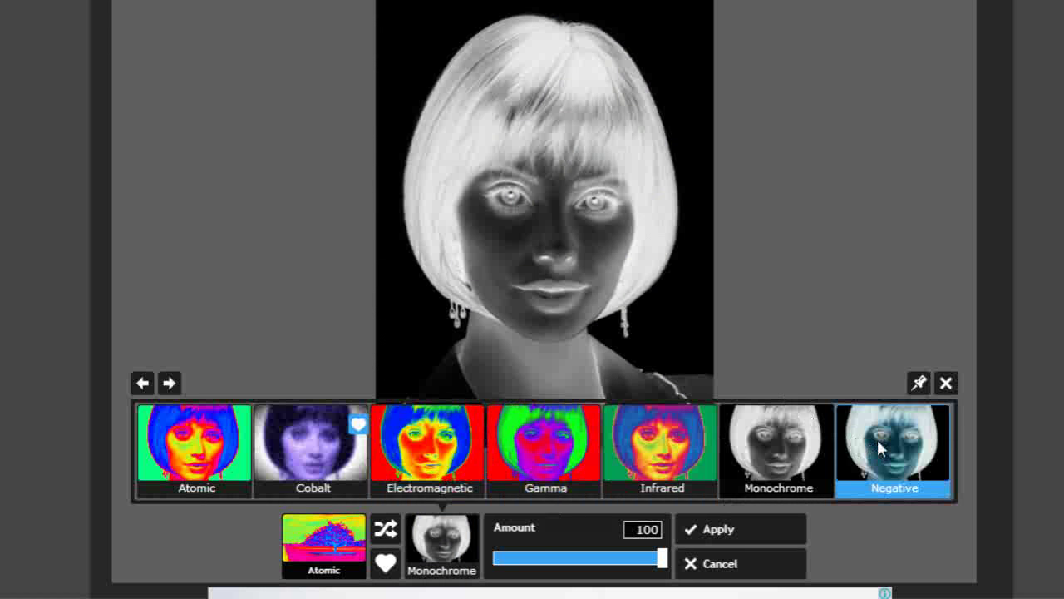
left_click(706, 569)
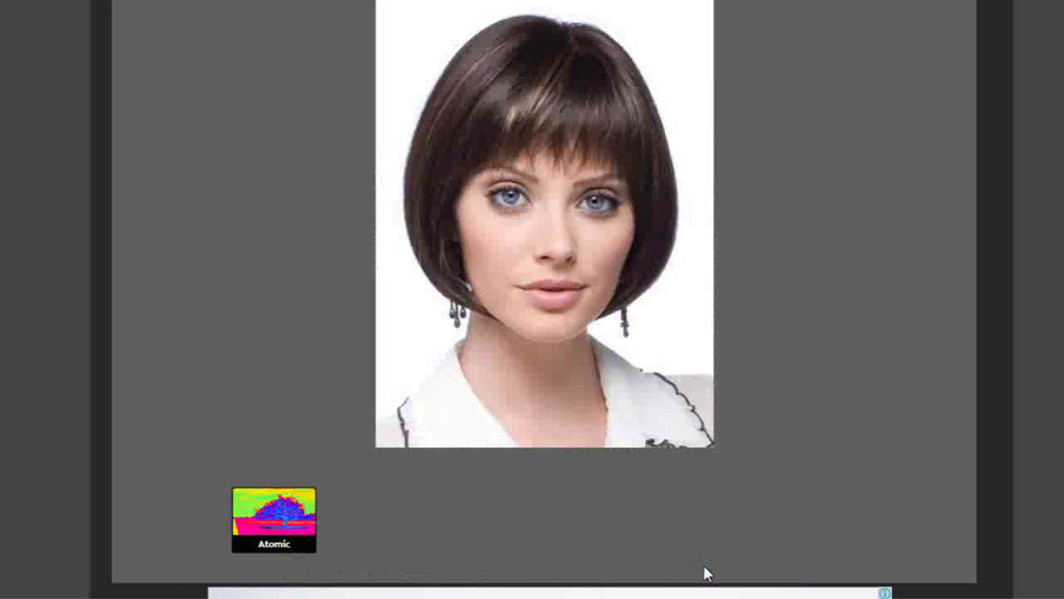
left_click(283, 474)
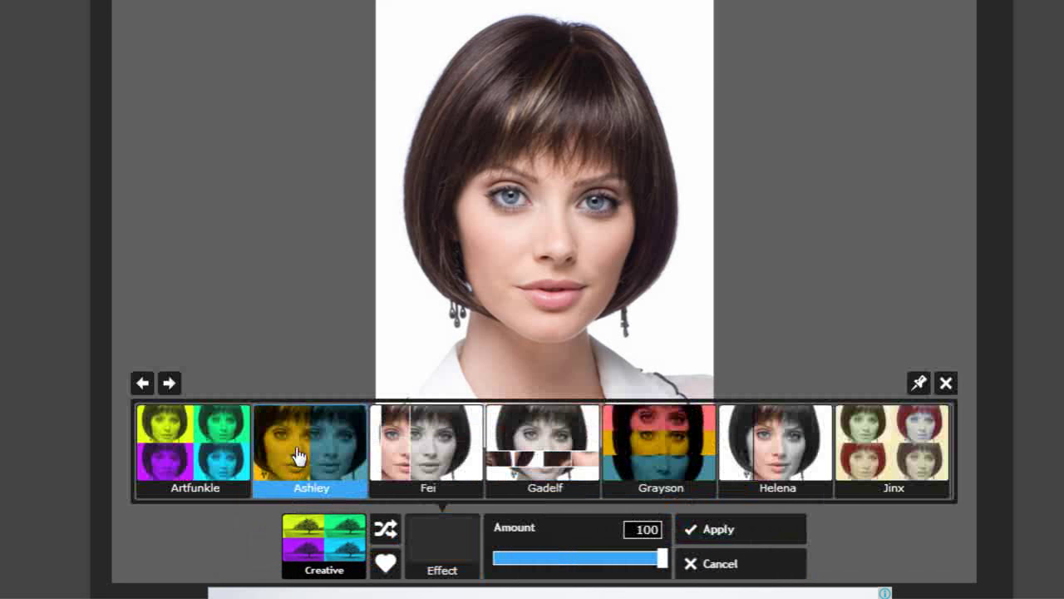
left_click(297, 458)
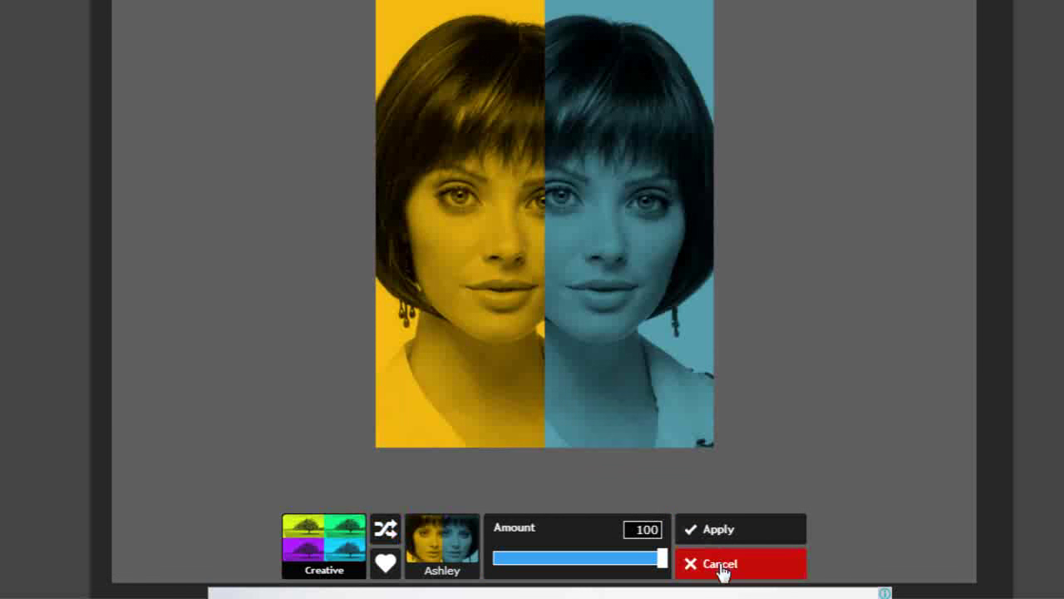
left_click(441, 545)
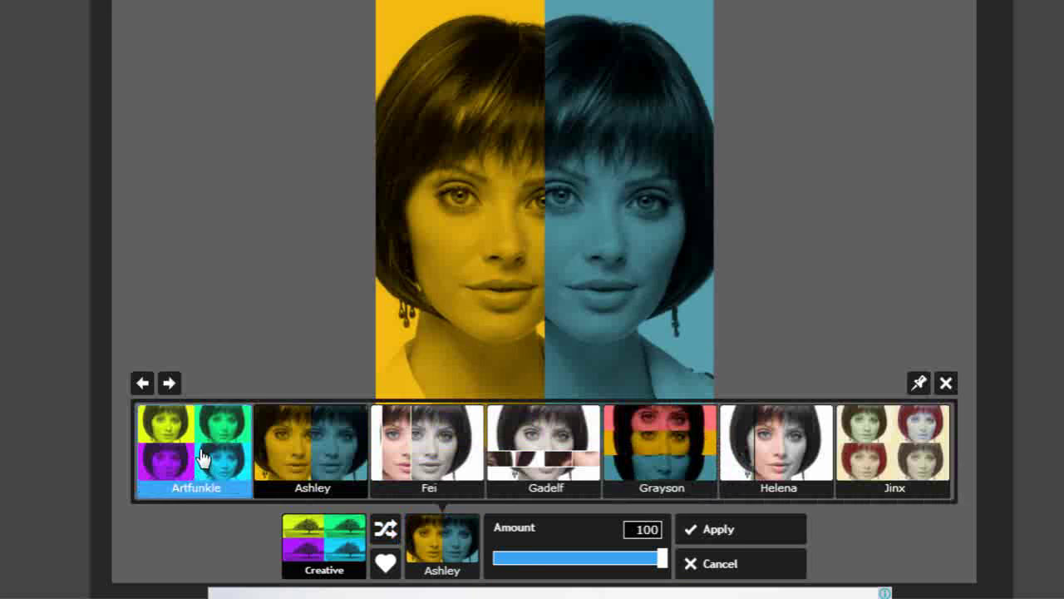
left_click(202, 457)
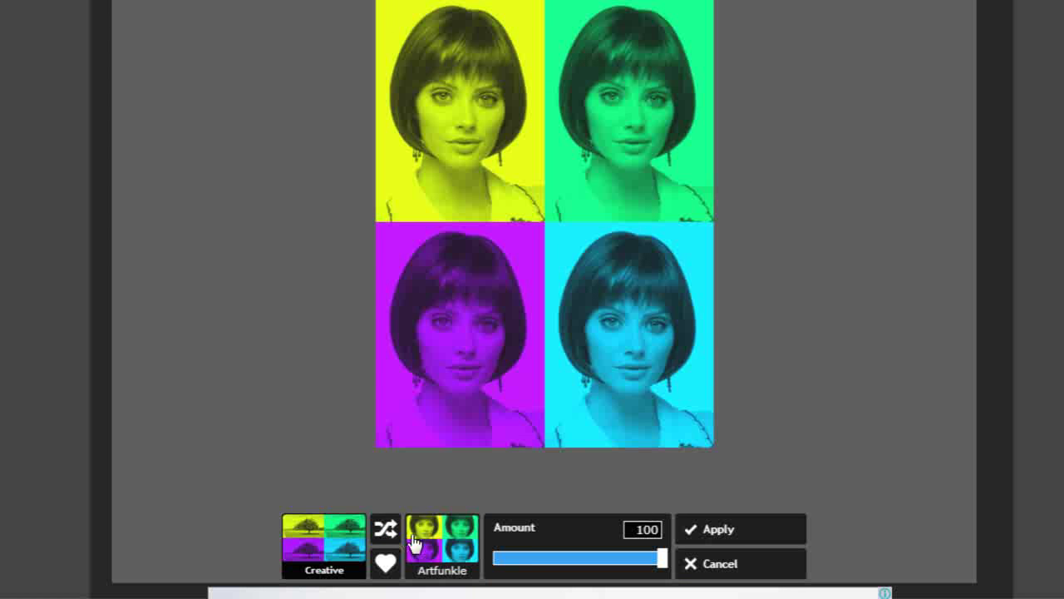
left_click(432, 562)
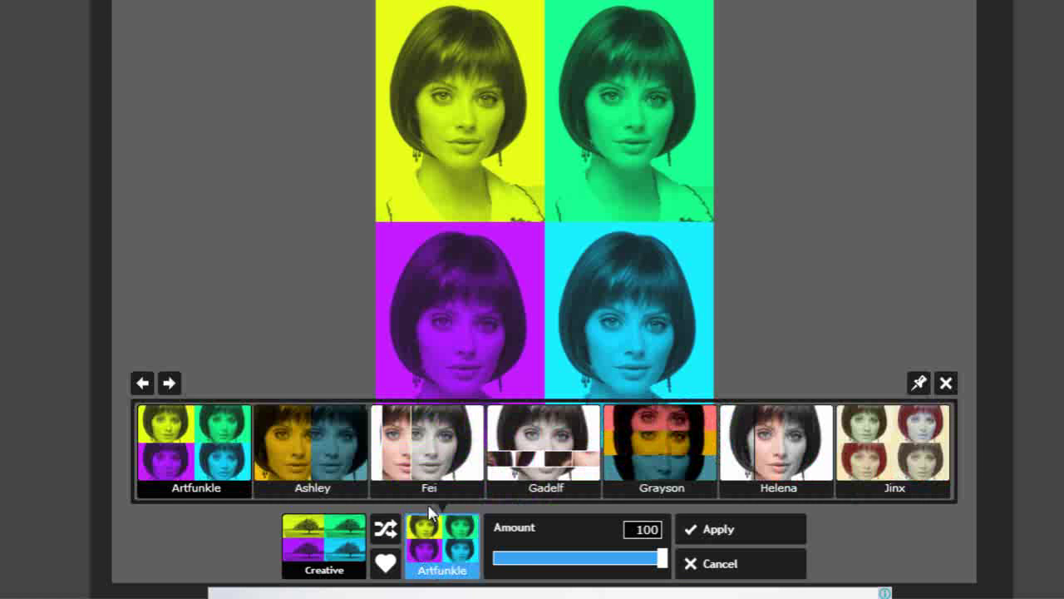
left_click(415, 456)
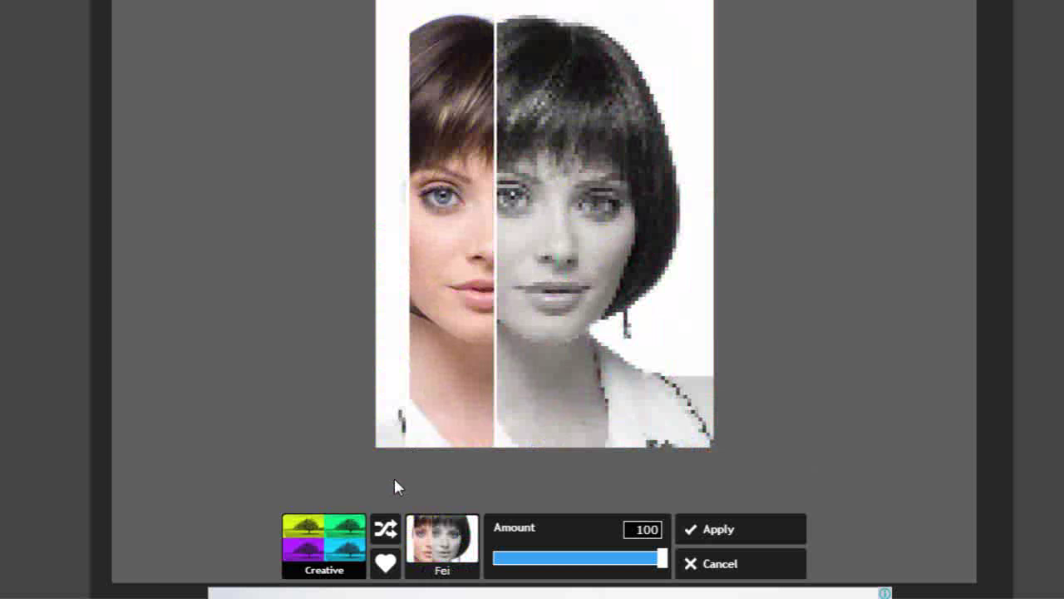
left_click(439, 561)
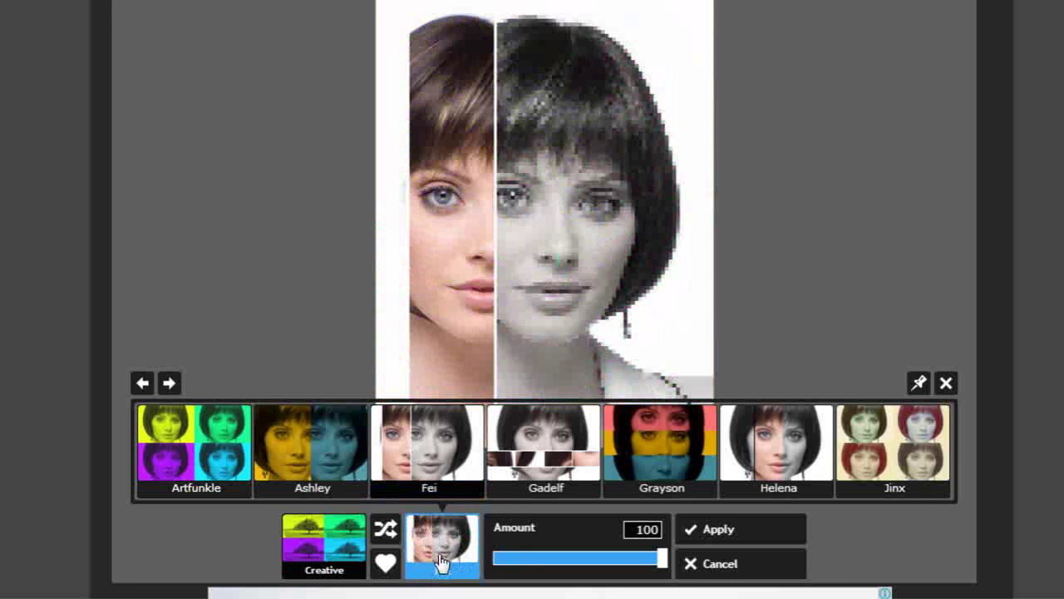
left_click(514, 457)
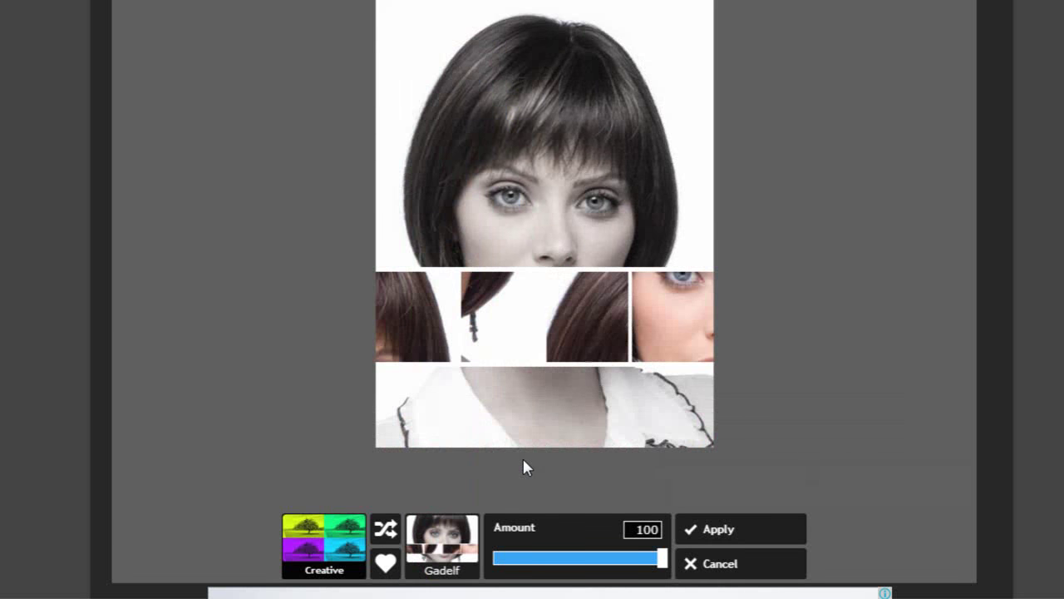
left_click(438, 550)
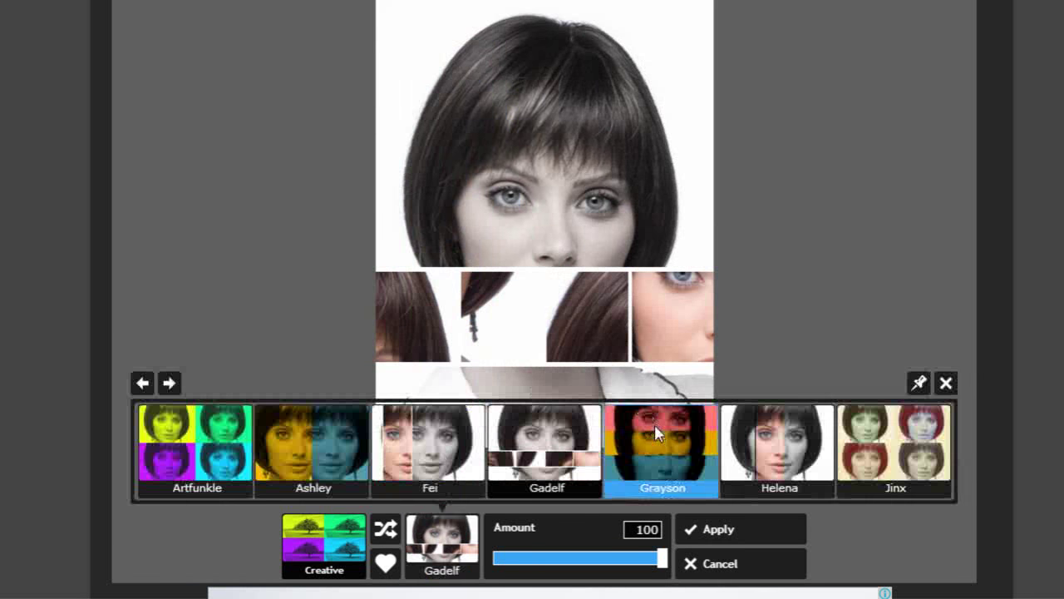
left_click(654, 426)
left_click(450, 562)
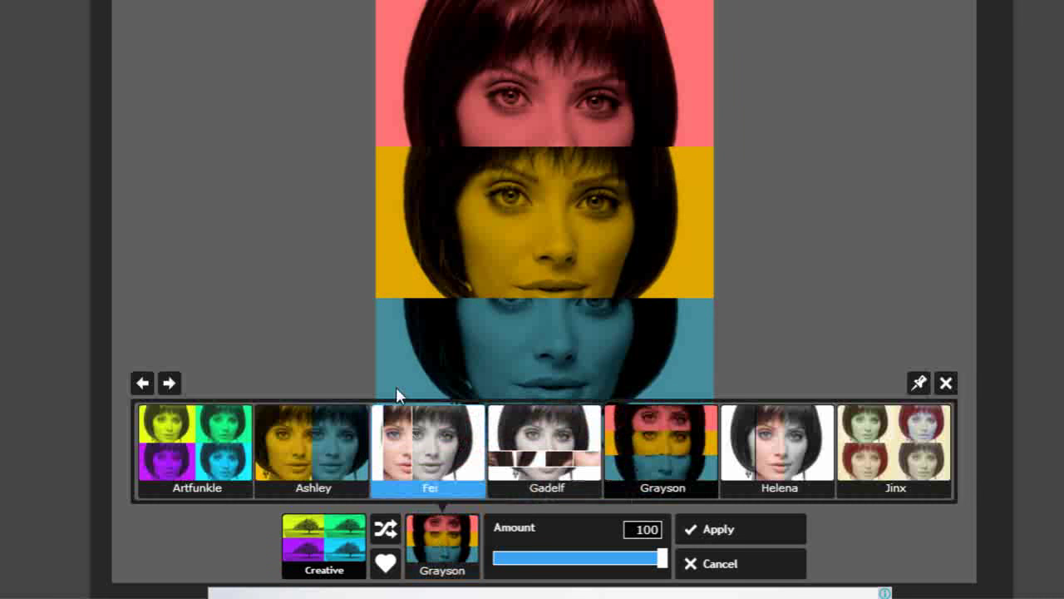
left_click(759, 428)
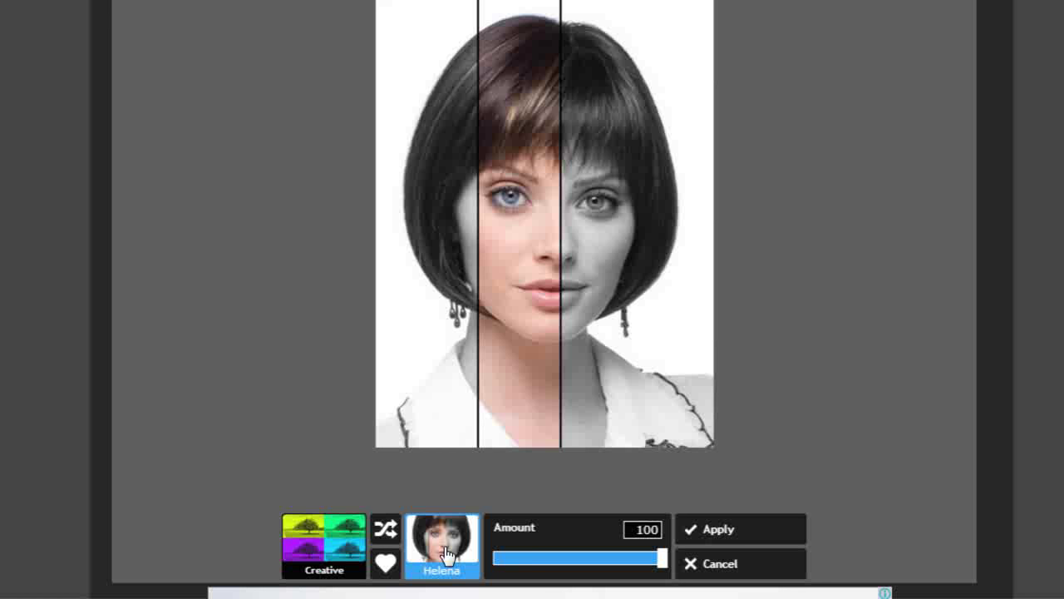
left_click(446, 554)
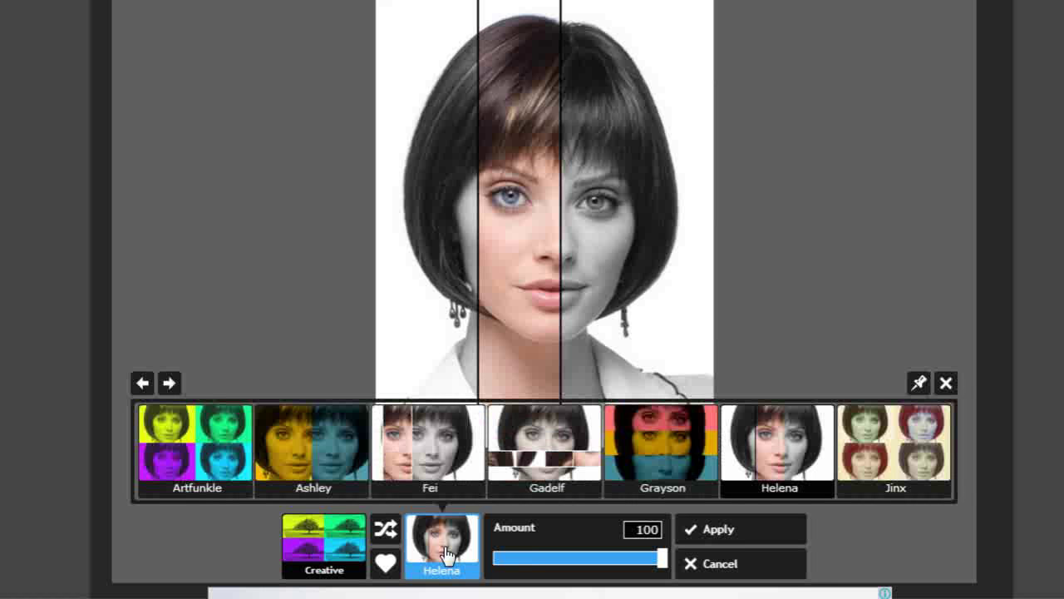
left_click(868, 429)
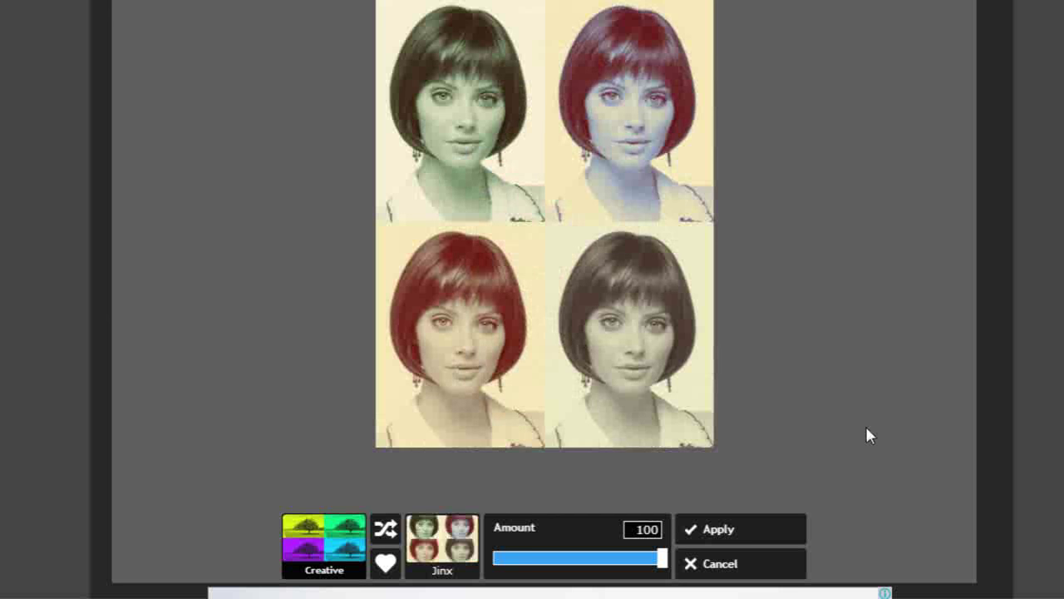
left_click(741, 566)
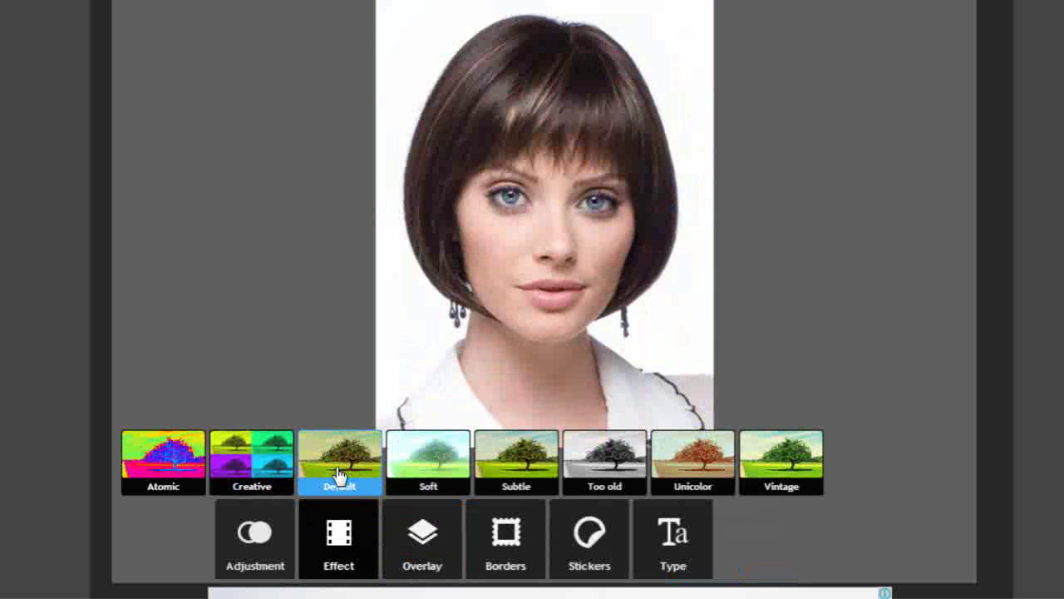
- Preview and discard the Default Dean and Soft Hans filters
left_click(339, 471)
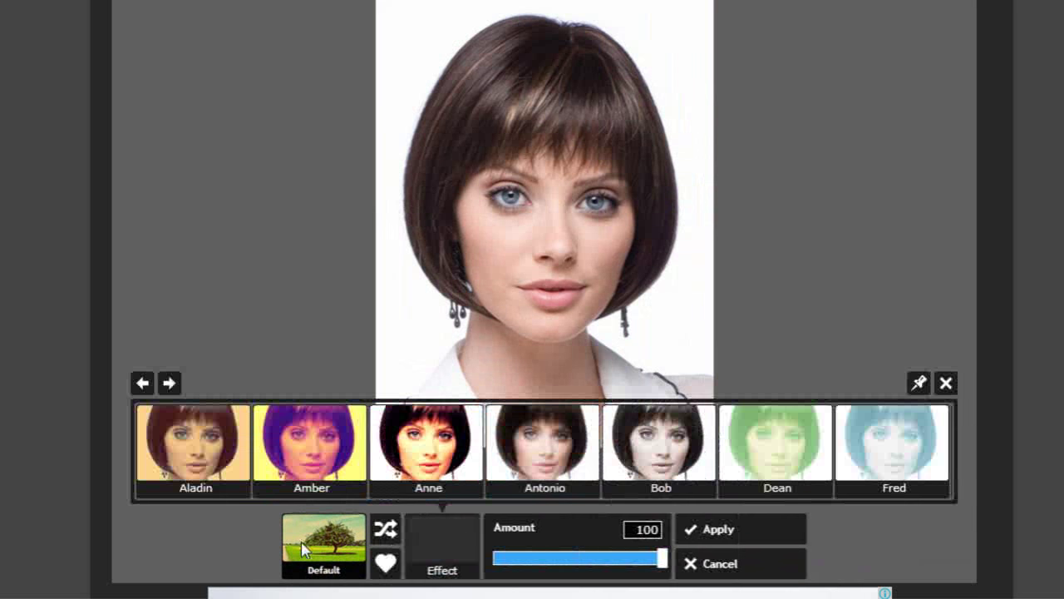
left_click(795, 455)
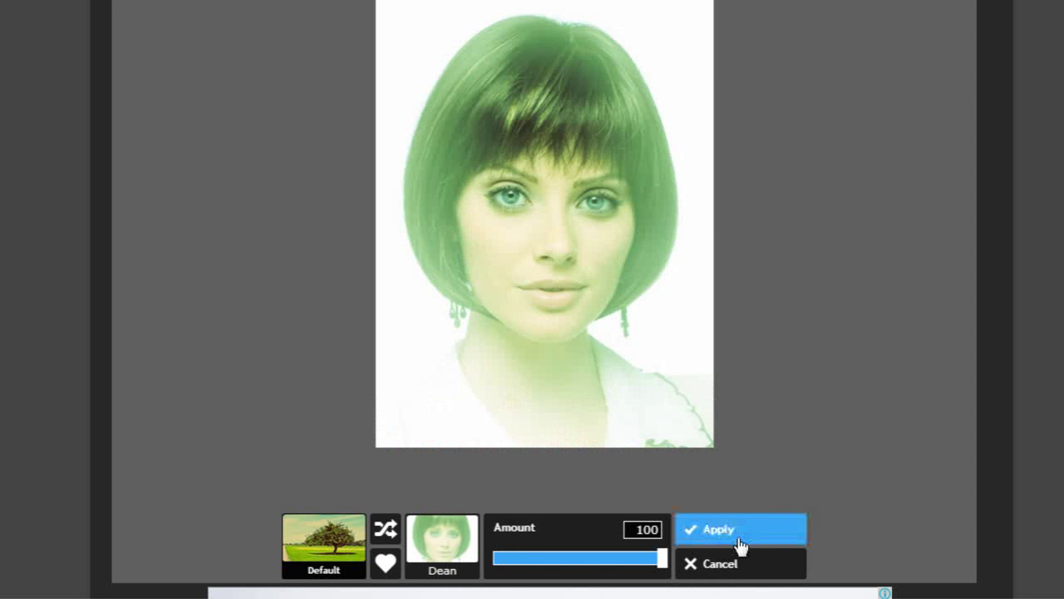
left_click(737, 569)
left_click(429, 470)
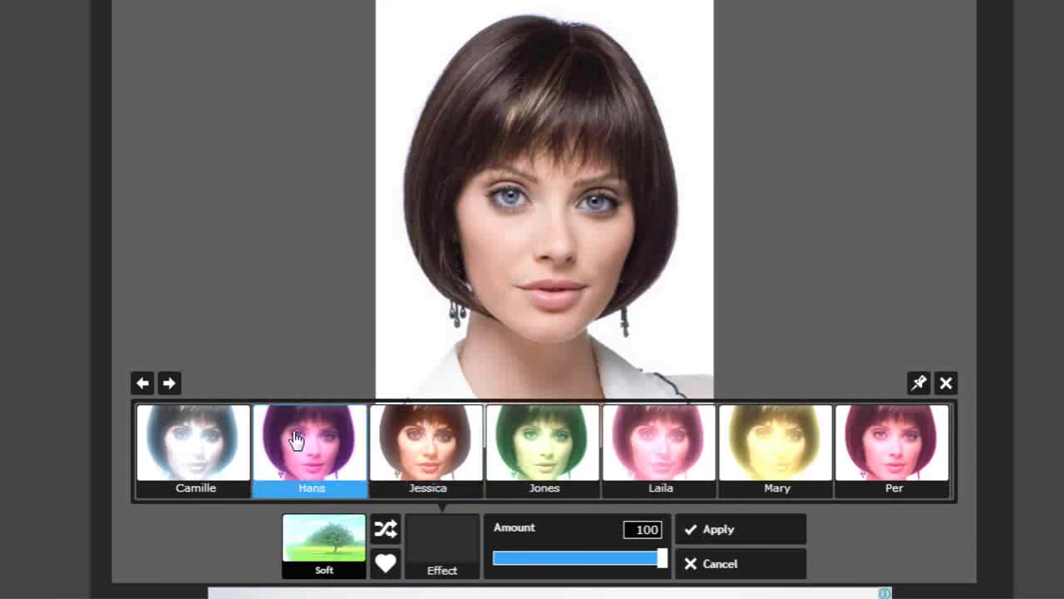
left_click(295, 441)
left_click(729, 566)
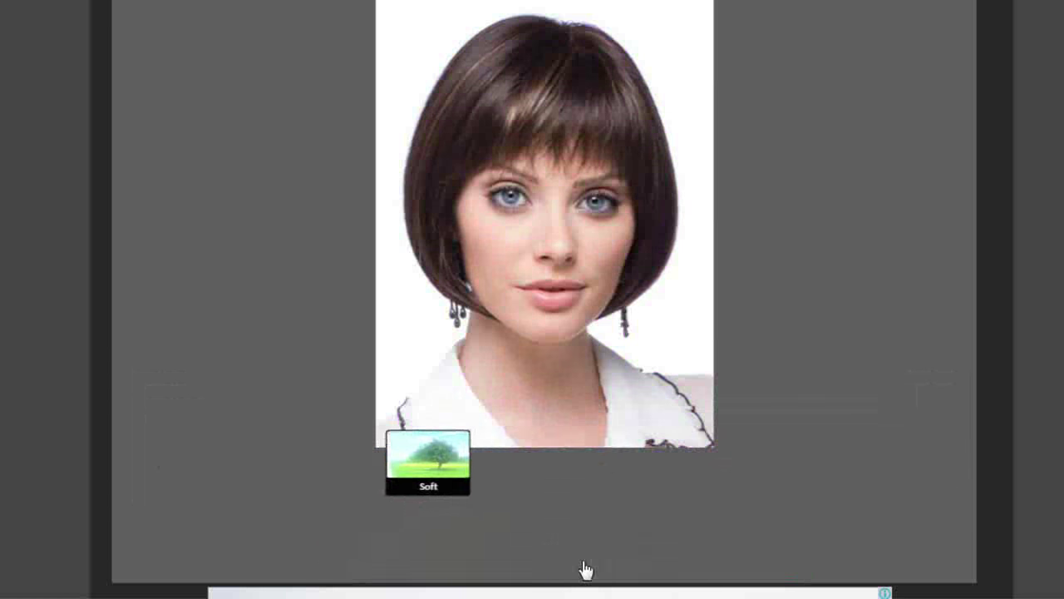
- Preview and discard the Subtle Ronny and Too old Agnes filters
left_click(515, 474)
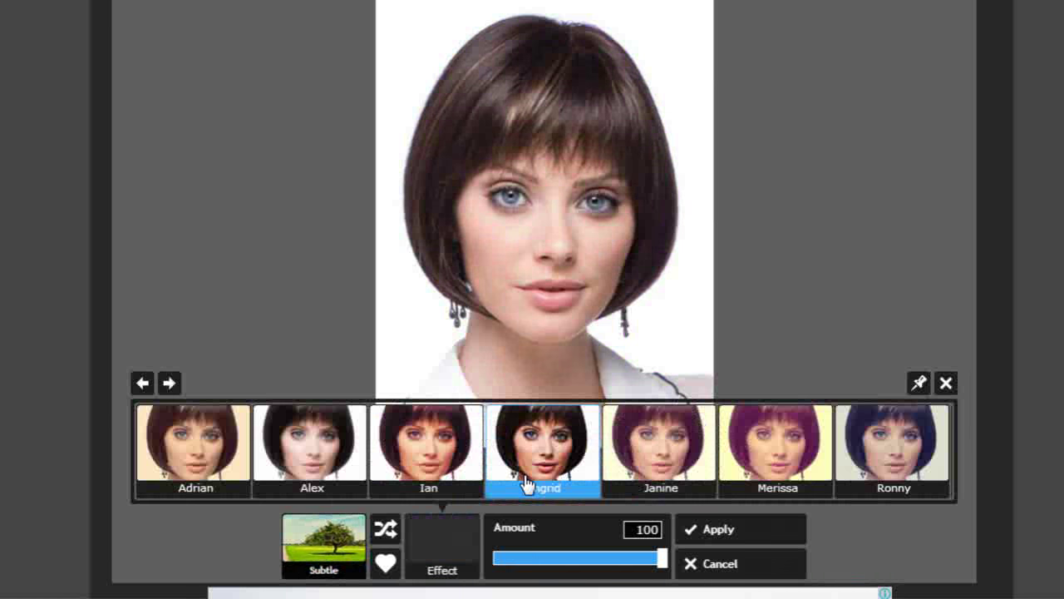
left_click(869, 454)
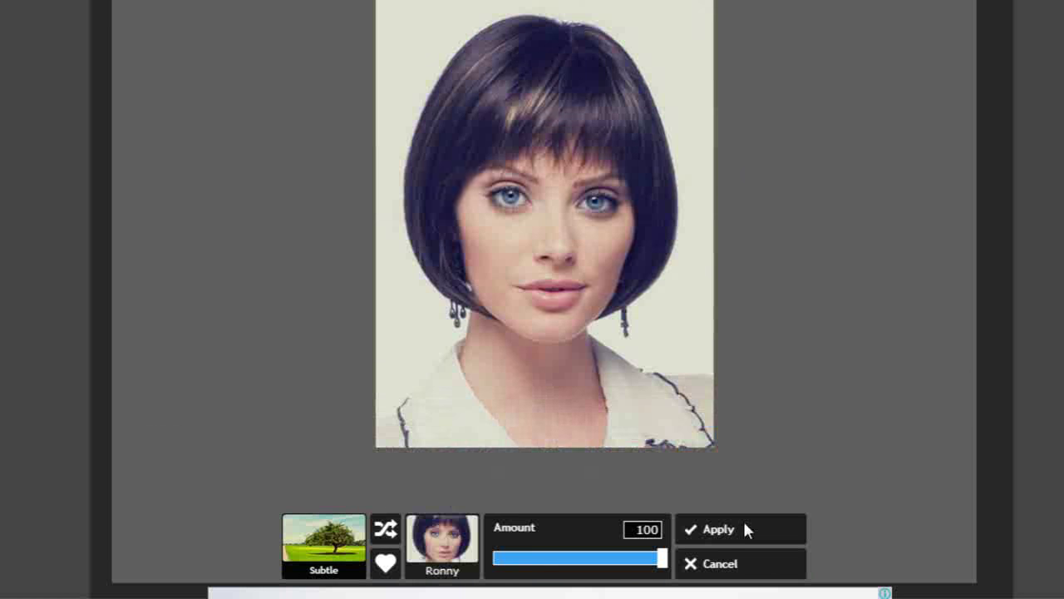
left_click(730, 572)
left_click(607, 466)
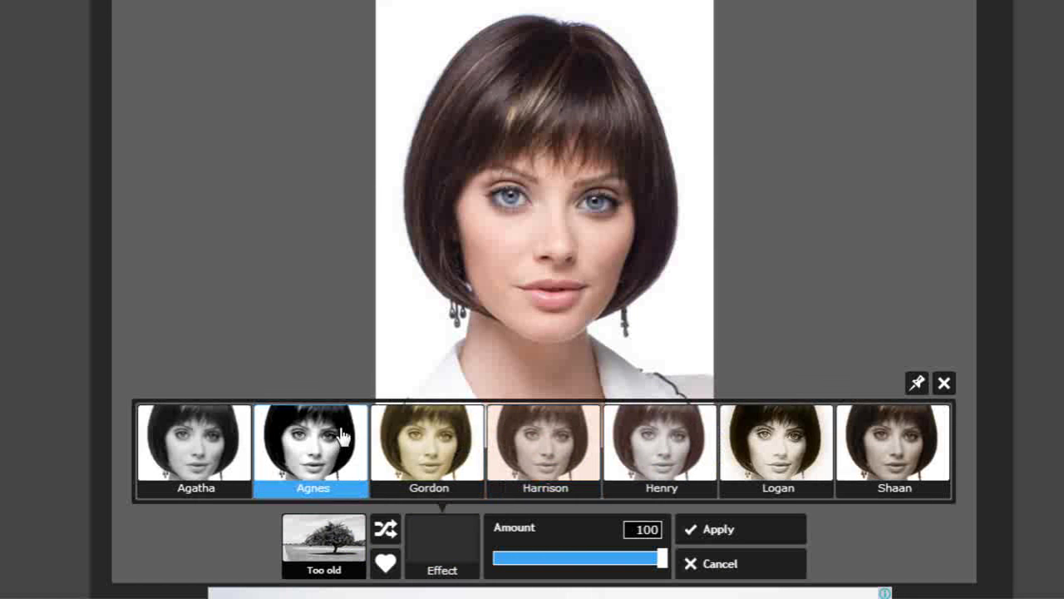
left_click(315, 450)
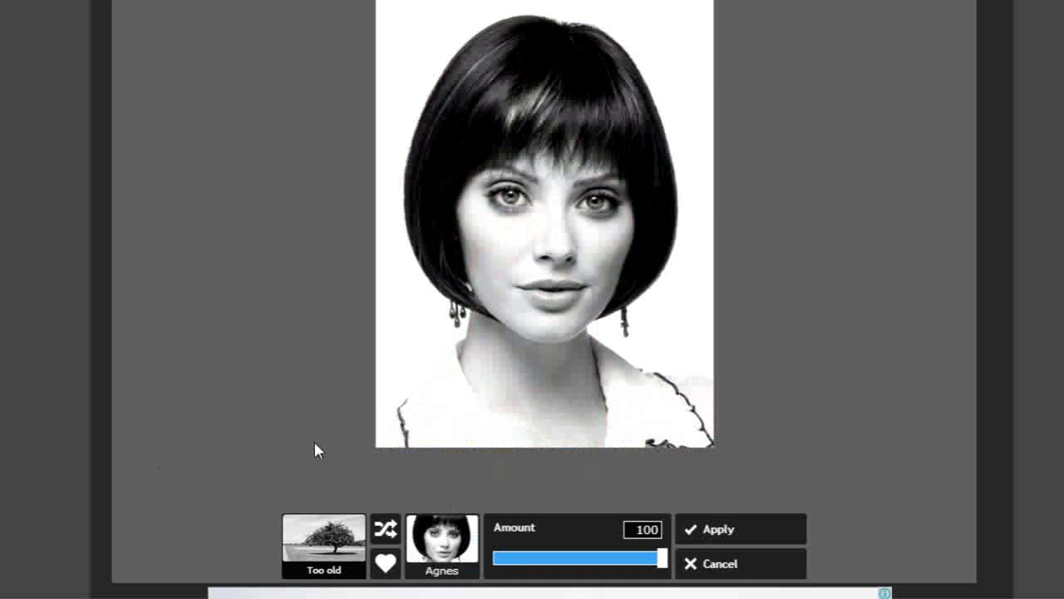
left_click(782, 562)
left_click(704, 472)
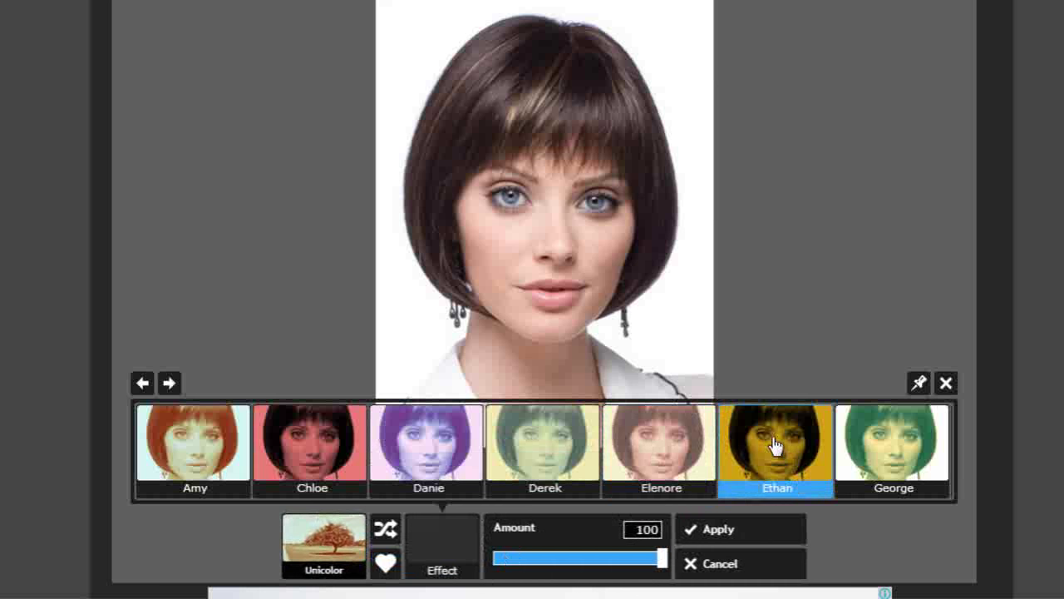
- Preview Unicolor Ethan, then Vintage Carl and Earl, cancelling each
left_click(777, 442)
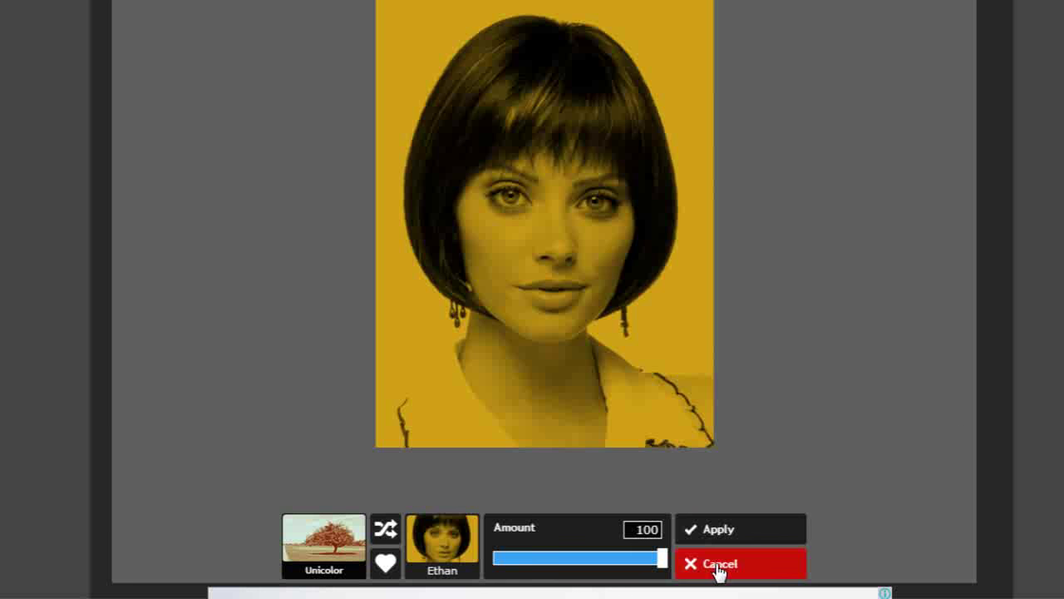
left_click(720, 567)
left_click(794, 465)
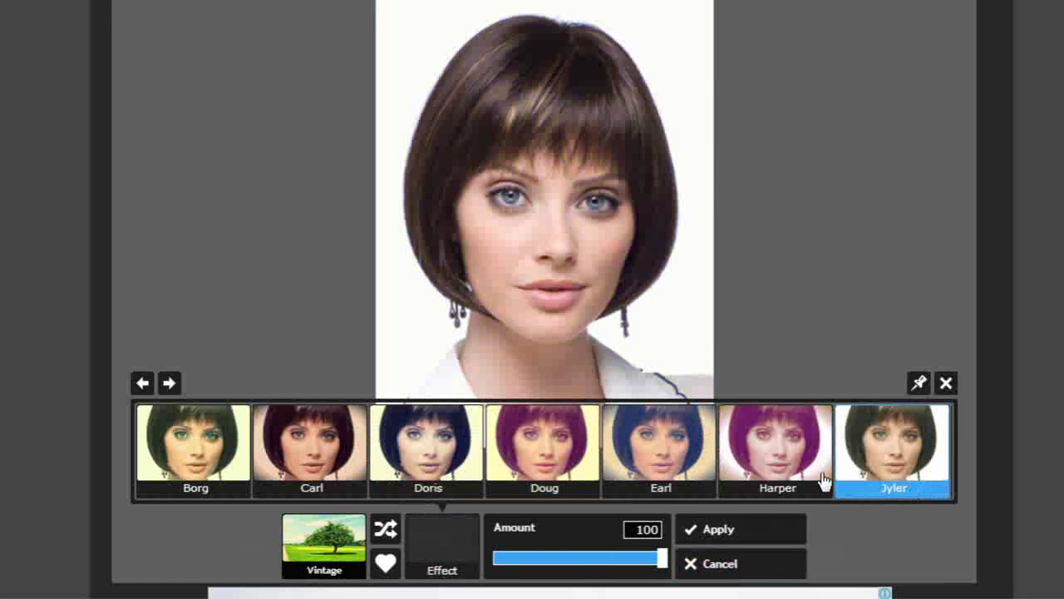
left_click(312, 442)
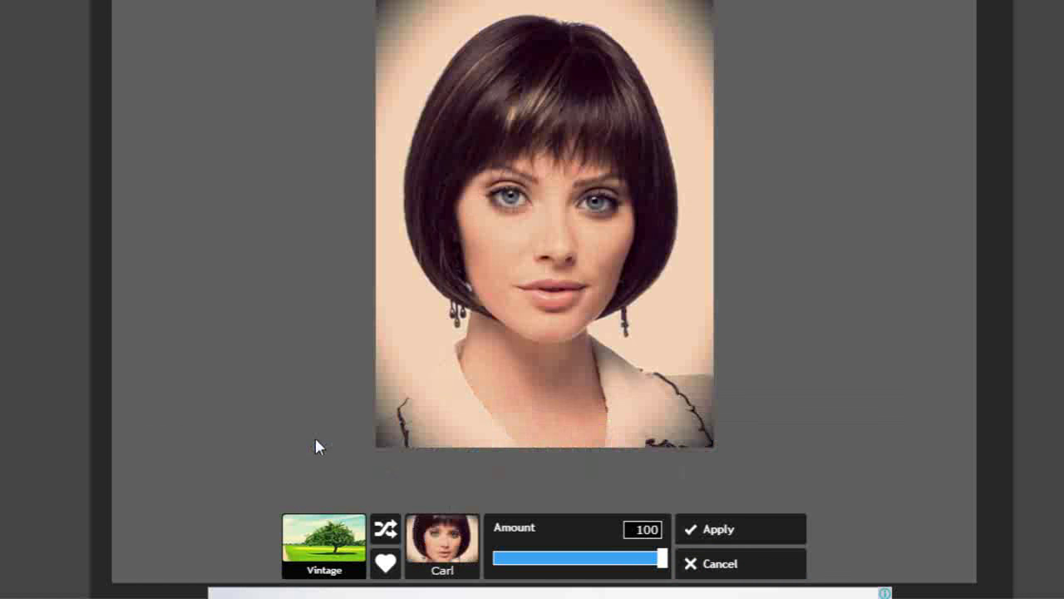
left_click(441, 550)
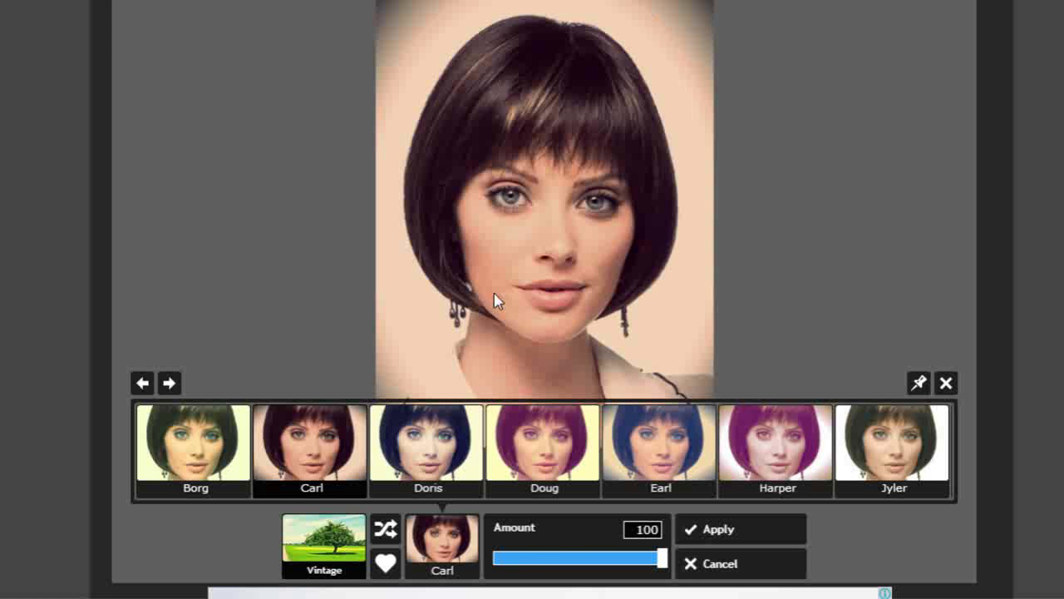
left_click(663, 458)
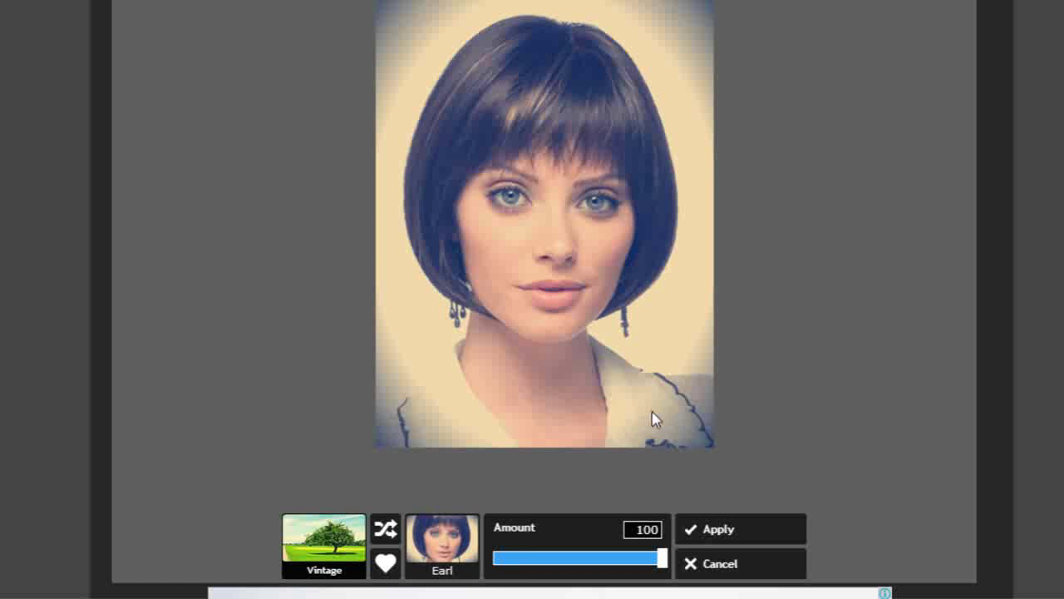
left_click(732, 568)
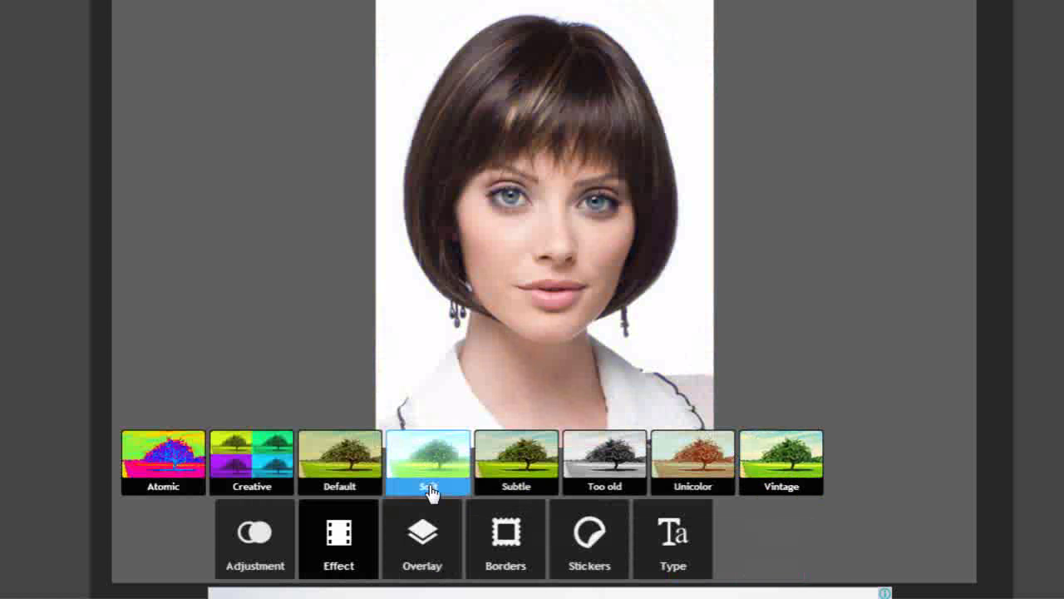
- Preview the Retro poster Burst overlay, adjusting its amount, flipping and rotating it
left_click(424, 532)
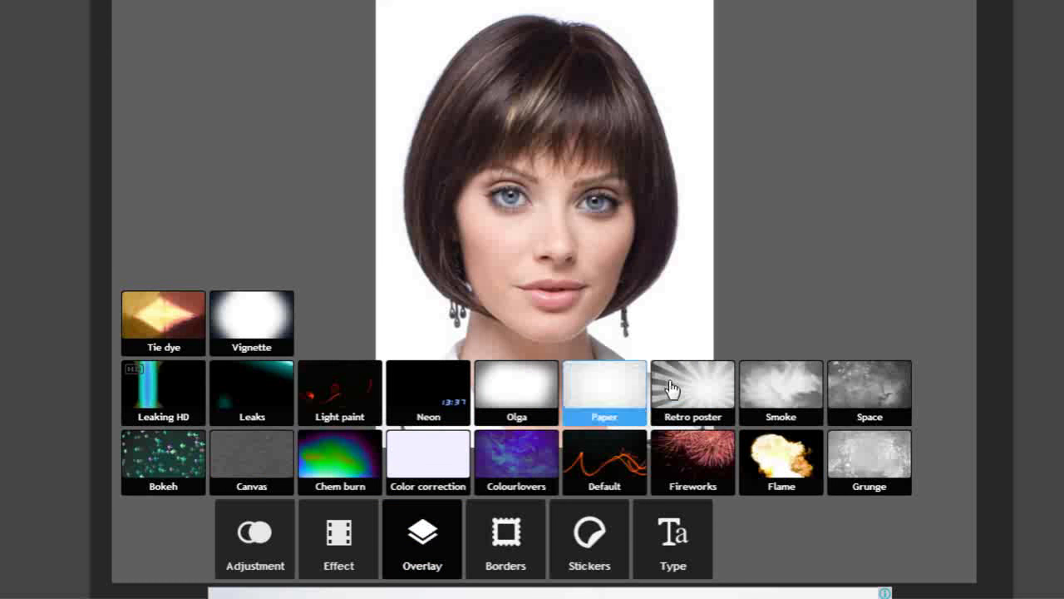
left_click(703, 390)
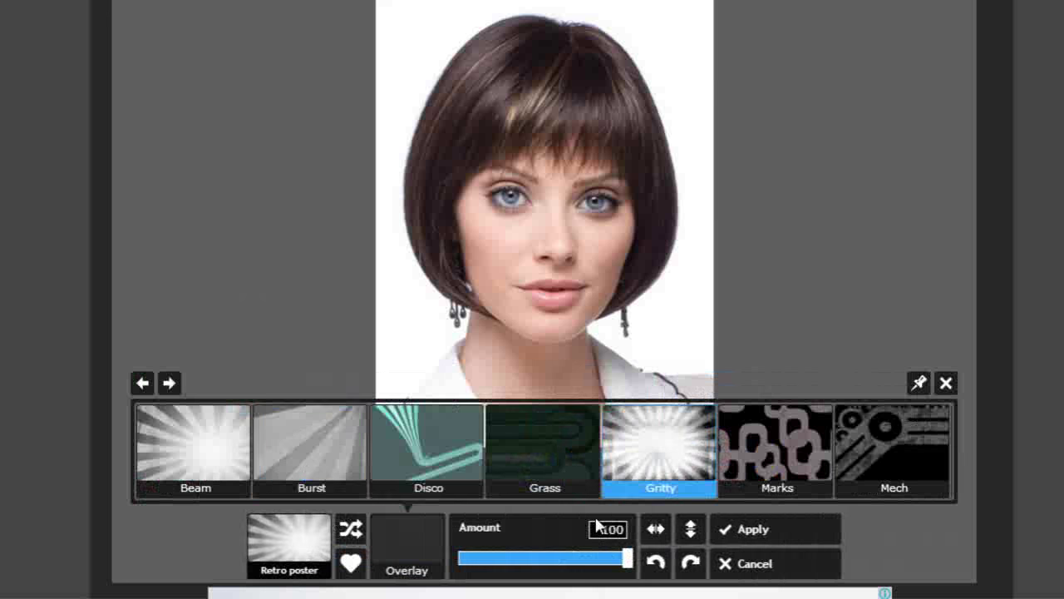
mouse_move(660, 449)
left_click(329, 453)
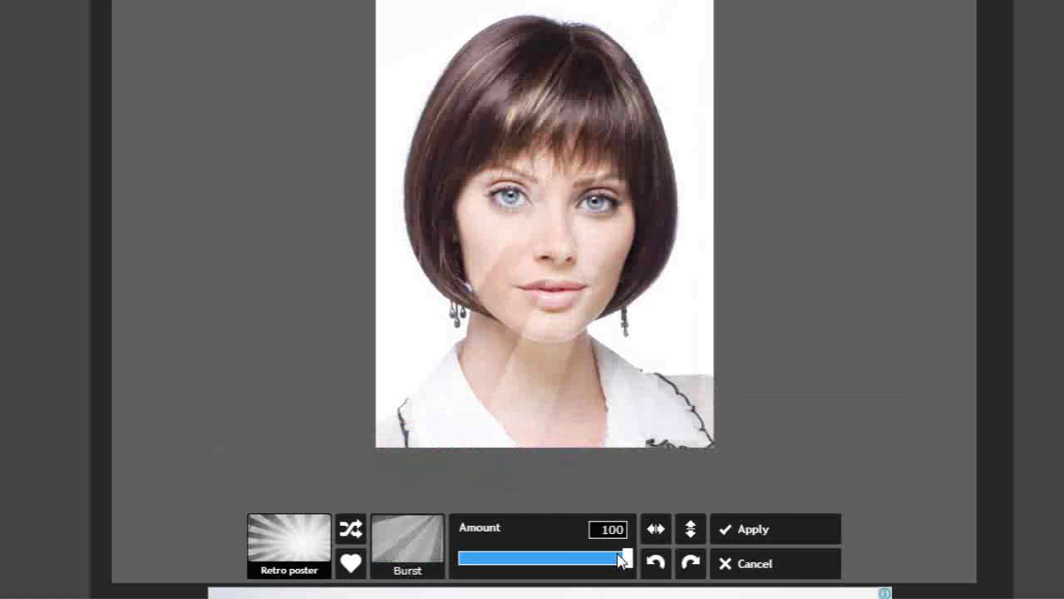
mouse_move(627, 558)
left_mouse_down()
mouse_move(505, 572)
mouse_move(656, 582)
left_mouse_up()
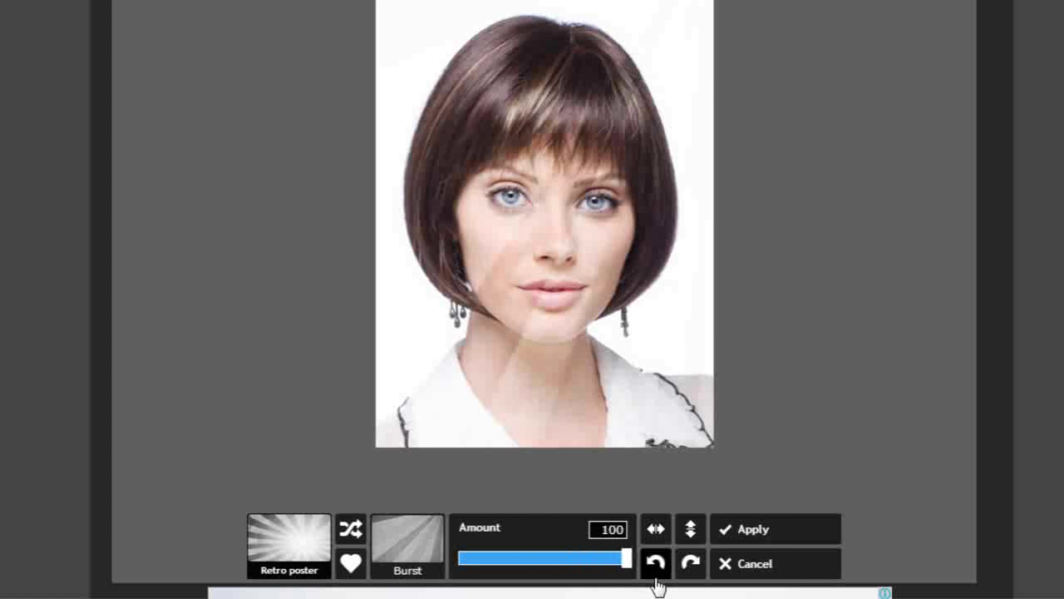
left_click(691, 534)
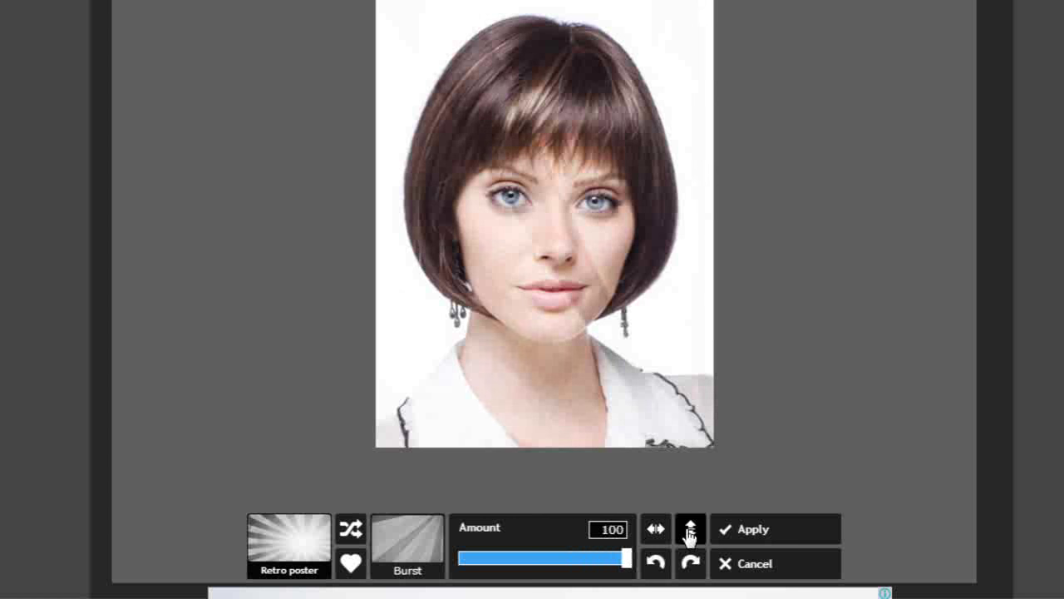
left_click(659, 534)
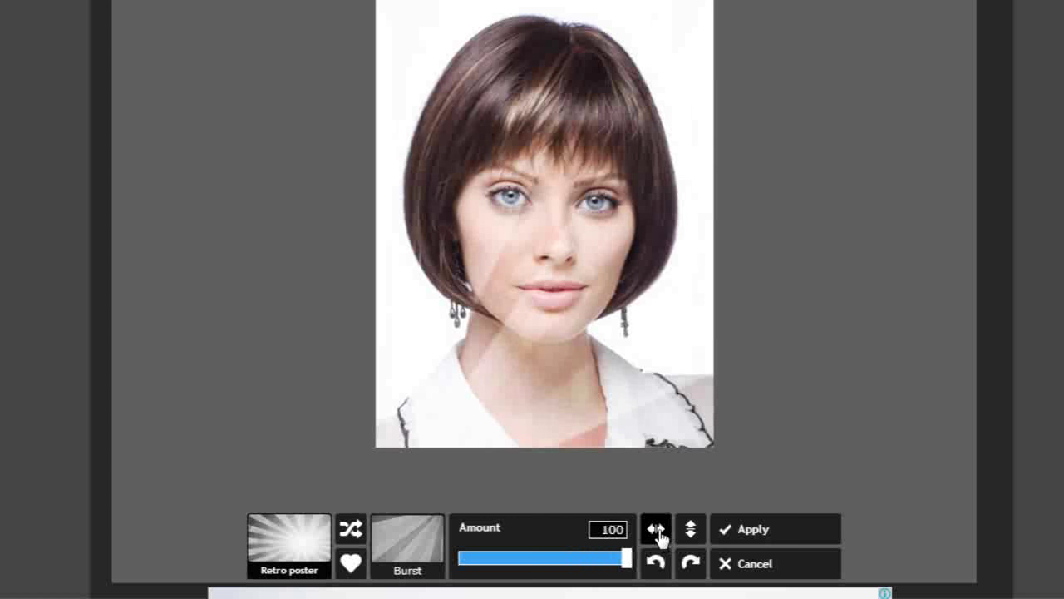
left_click(687, 566)
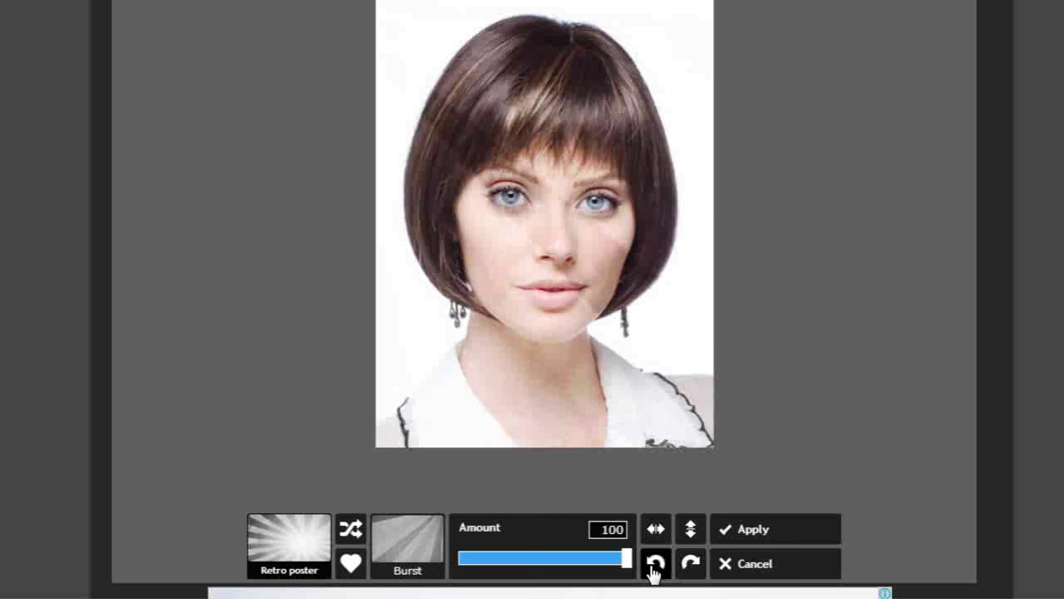
left_click(654, 565)
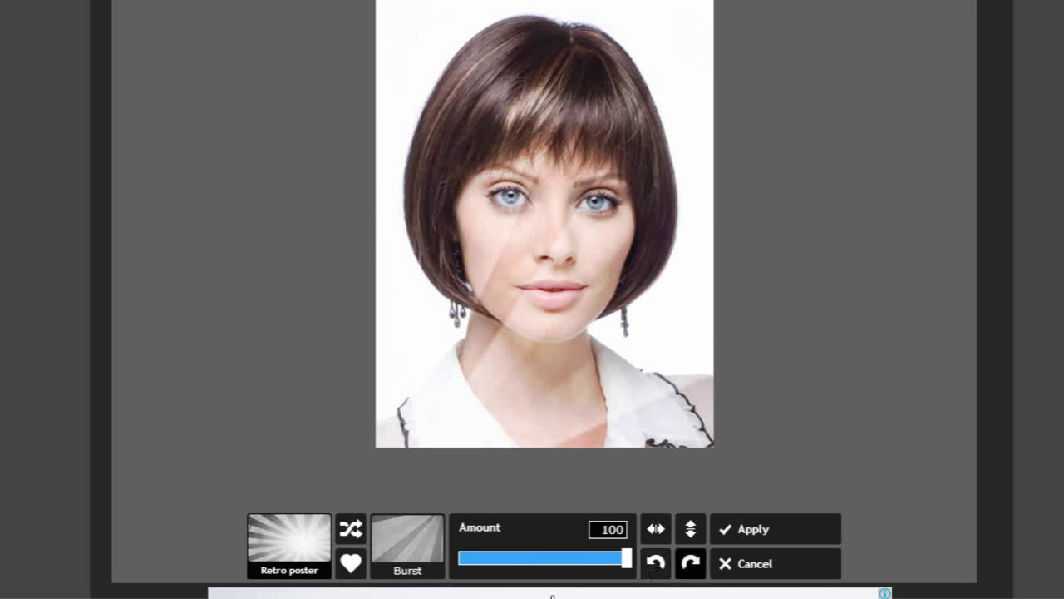
- Switch to the Marks overlay, mirror and rotate it 90°, then cancel
left_click(420, 544)
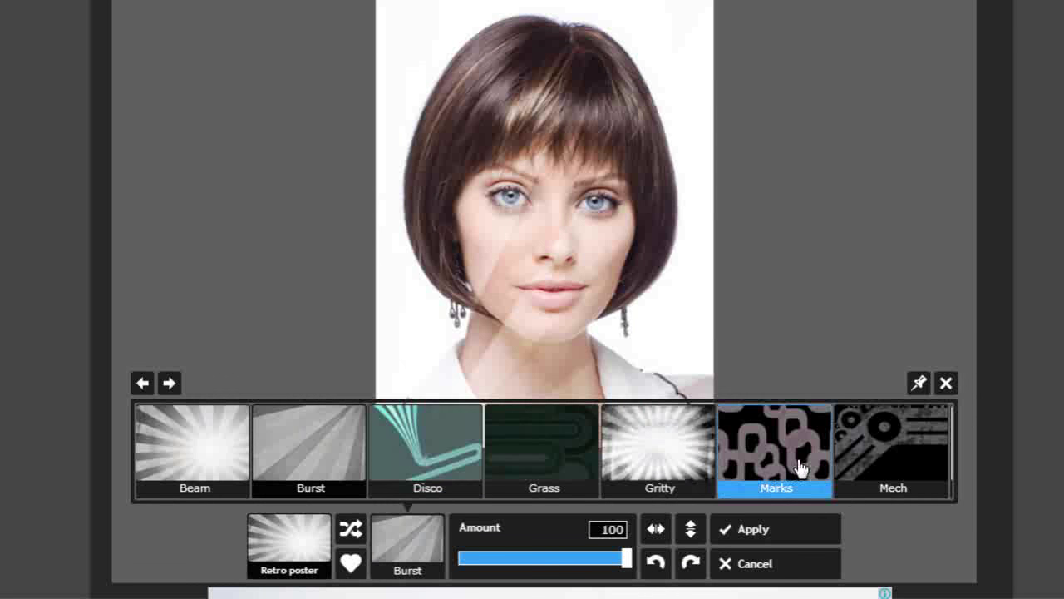
left_click(798, 467)
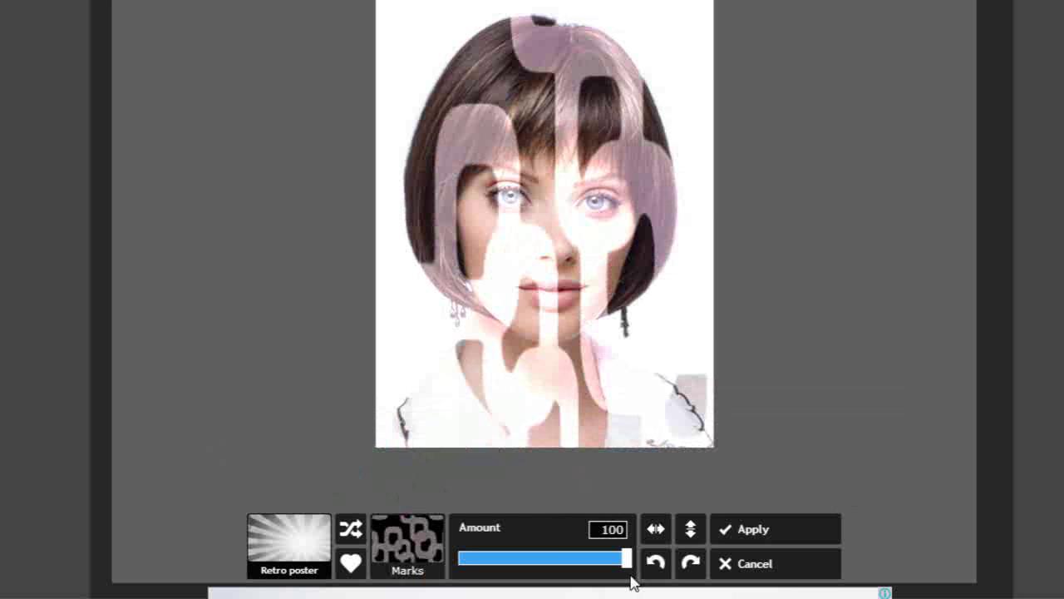
left_click(654, 530)
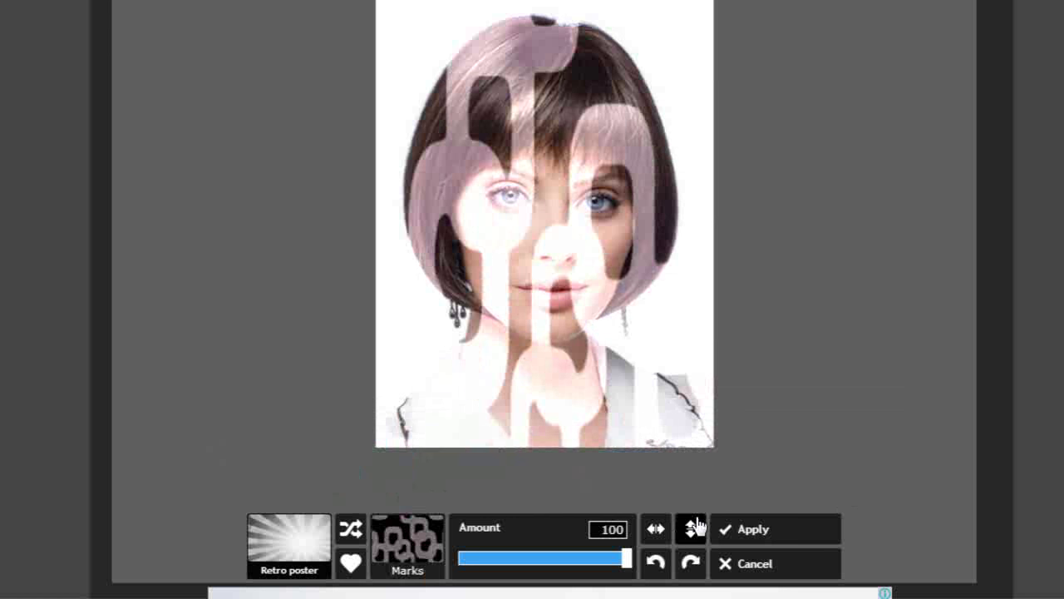
left_click(695, 572)
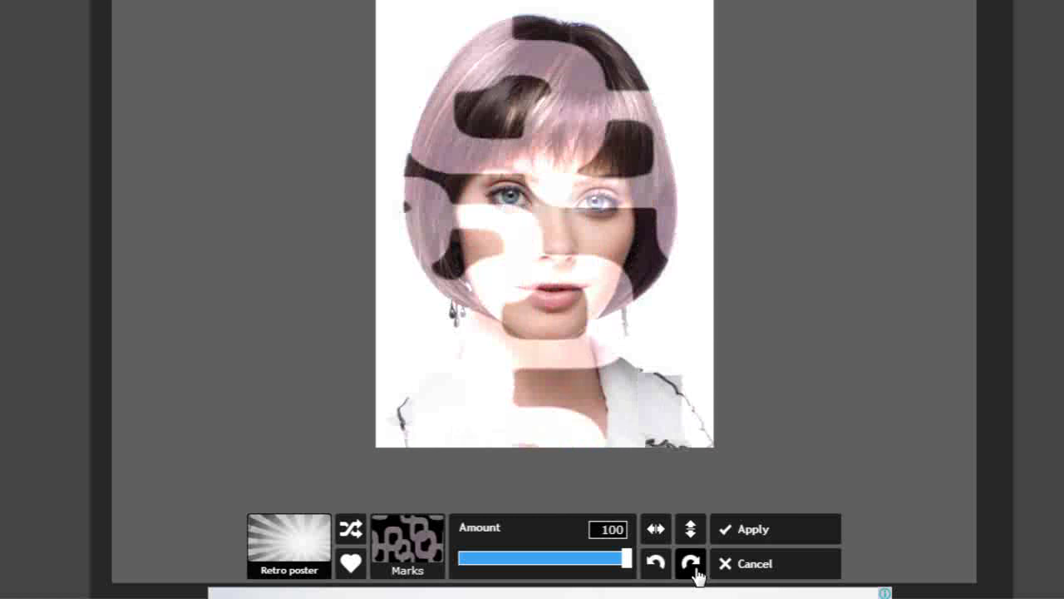
left_click(772, 572)
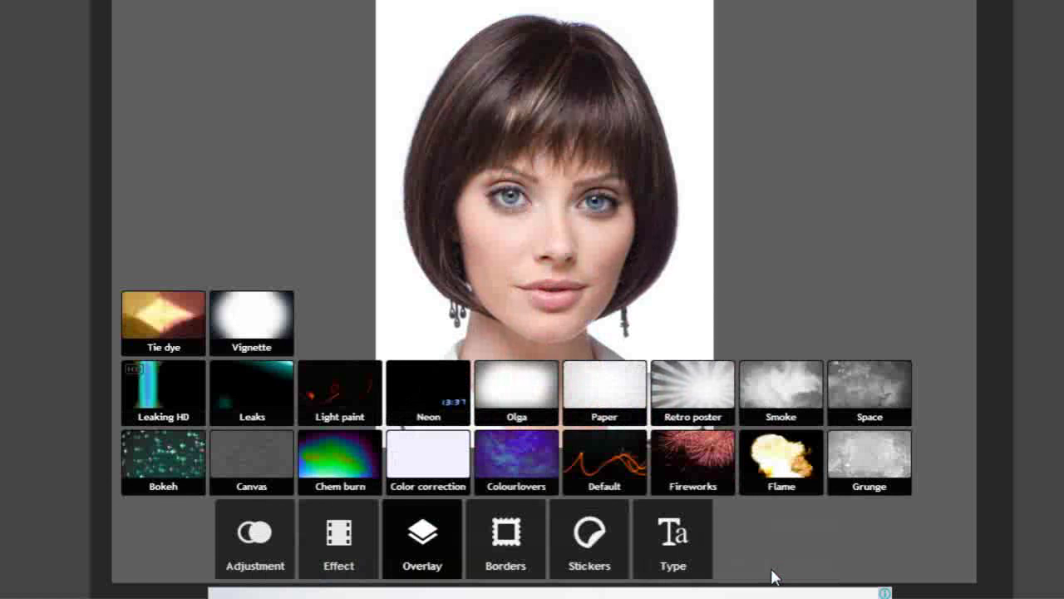
- Try the Bokeh Flowers overlay faded to 33, then preview Butterfly and cancel it
left_click(171, 465)
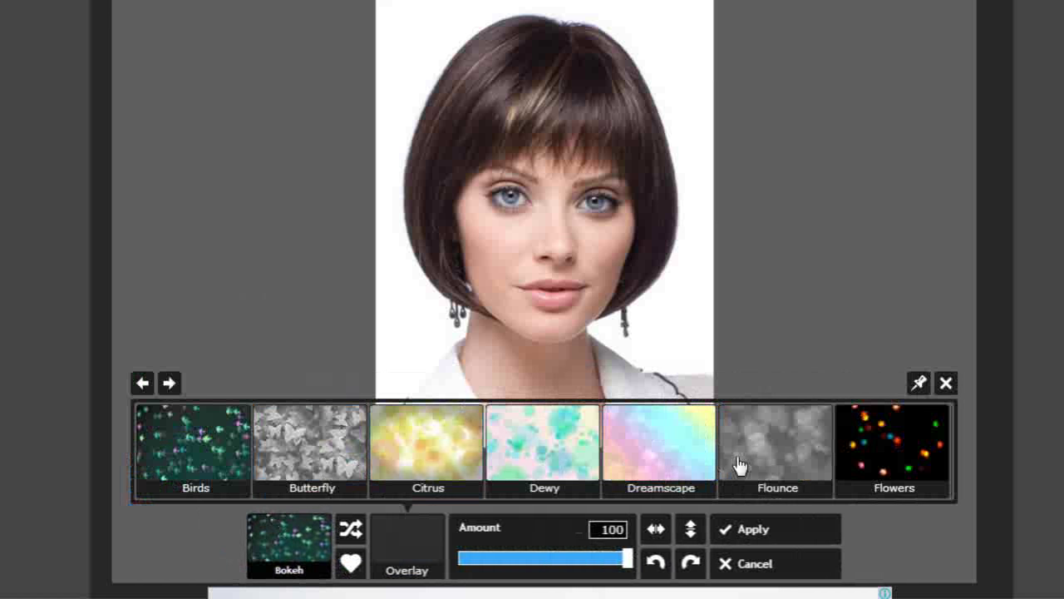
left_click(871, 435)
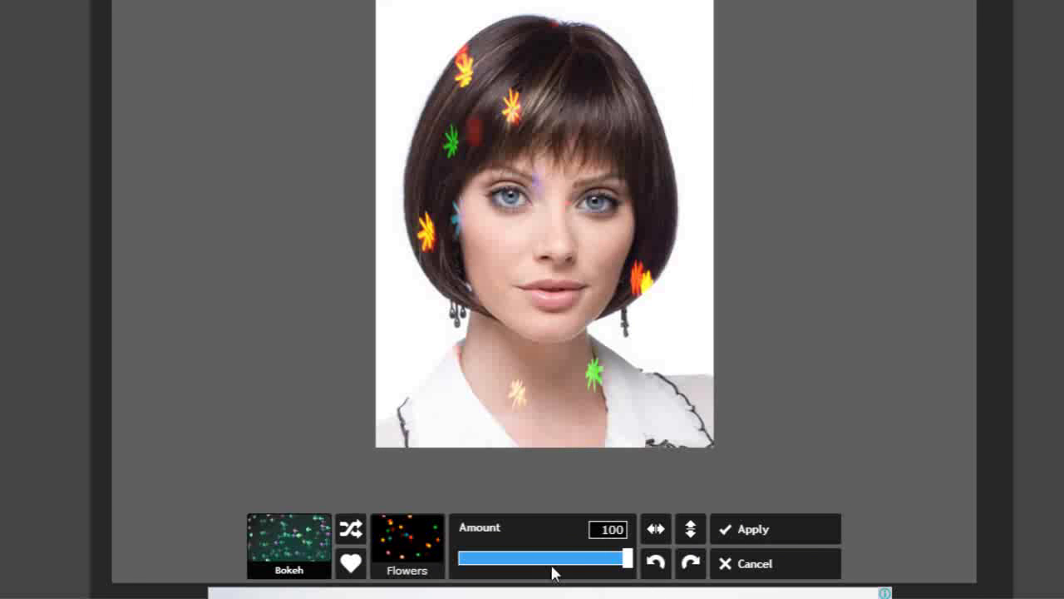
mouse_move(627, 562)
left_mouse_down()
mouse_move(514, 557)
mouse_move(641, 563)
left_mouse_up()
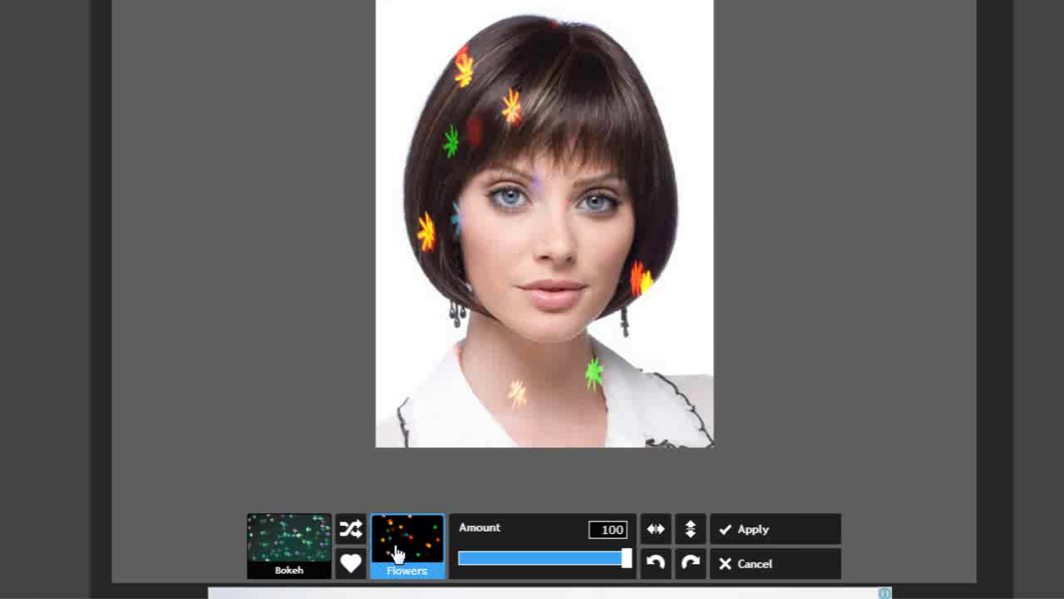
left_click(399, 552)
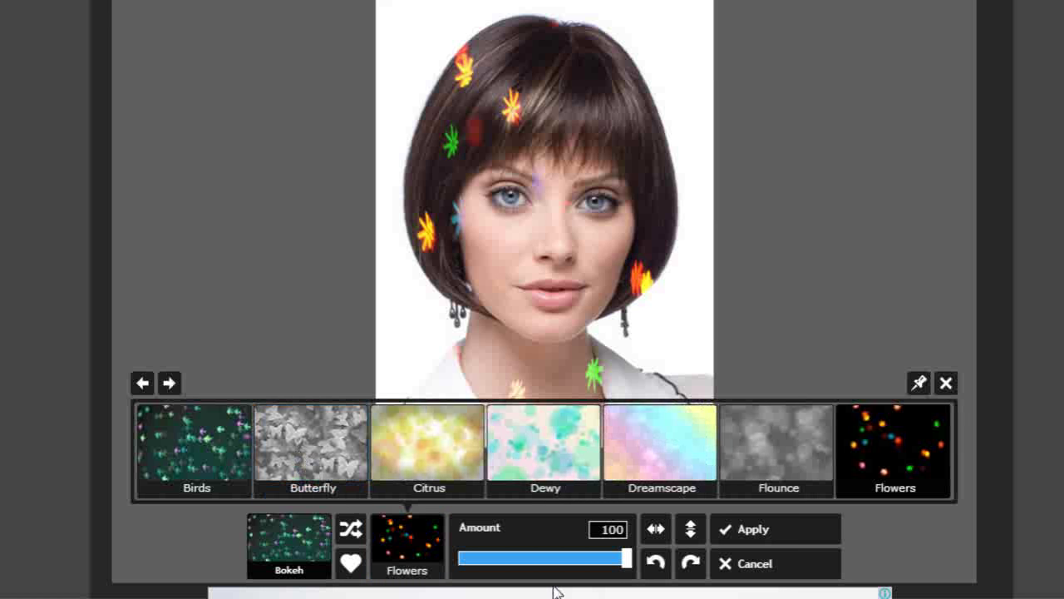
left_click(751, 533)
left_click(342, 446)
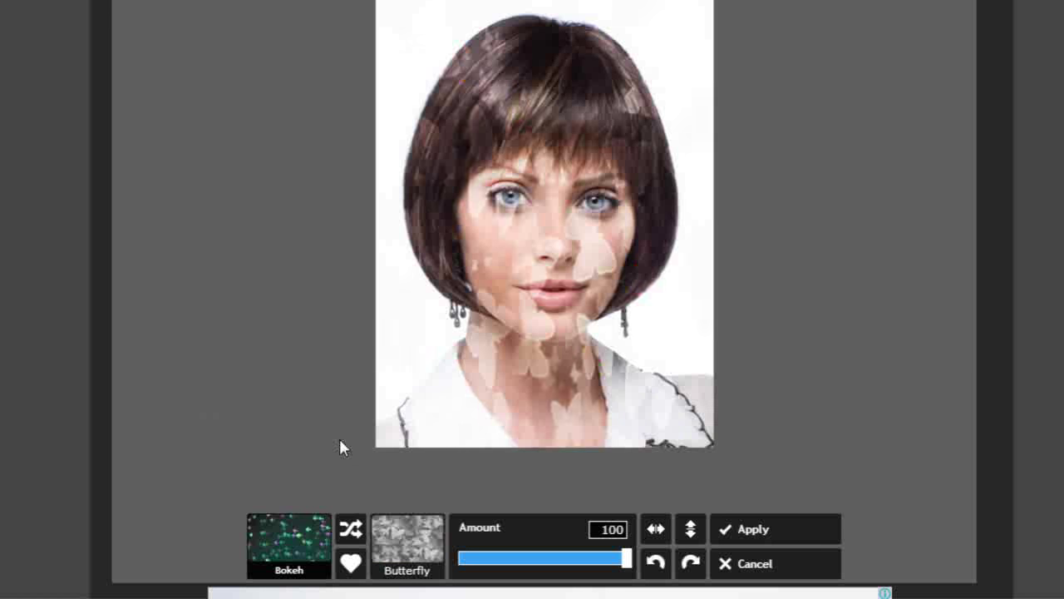
left_click(755, 566)
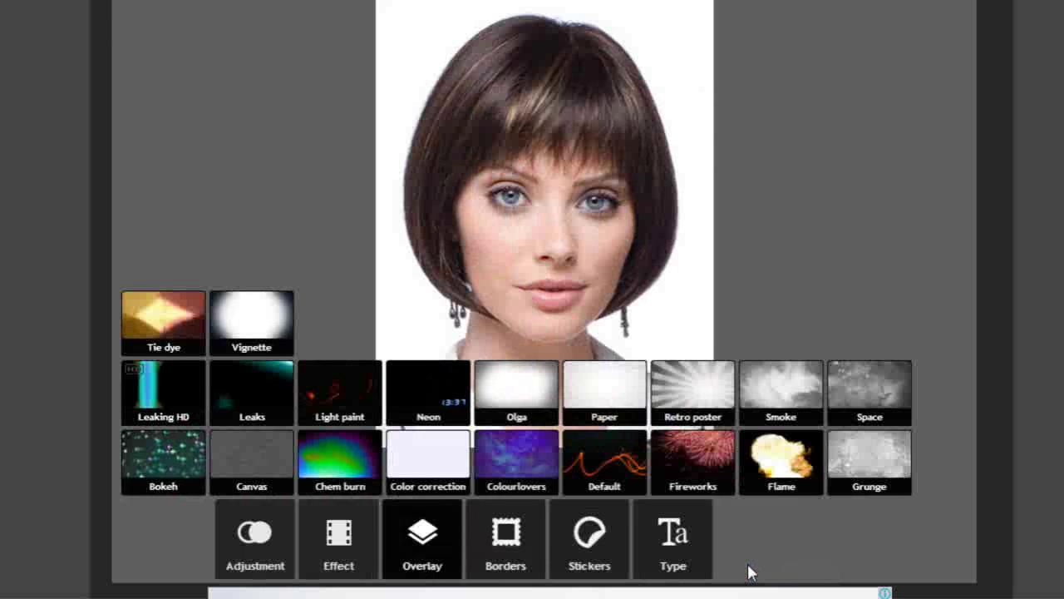
- Preview the Nature borders Jessamine and Autumn, then cancel the border
left_click(499, 529)
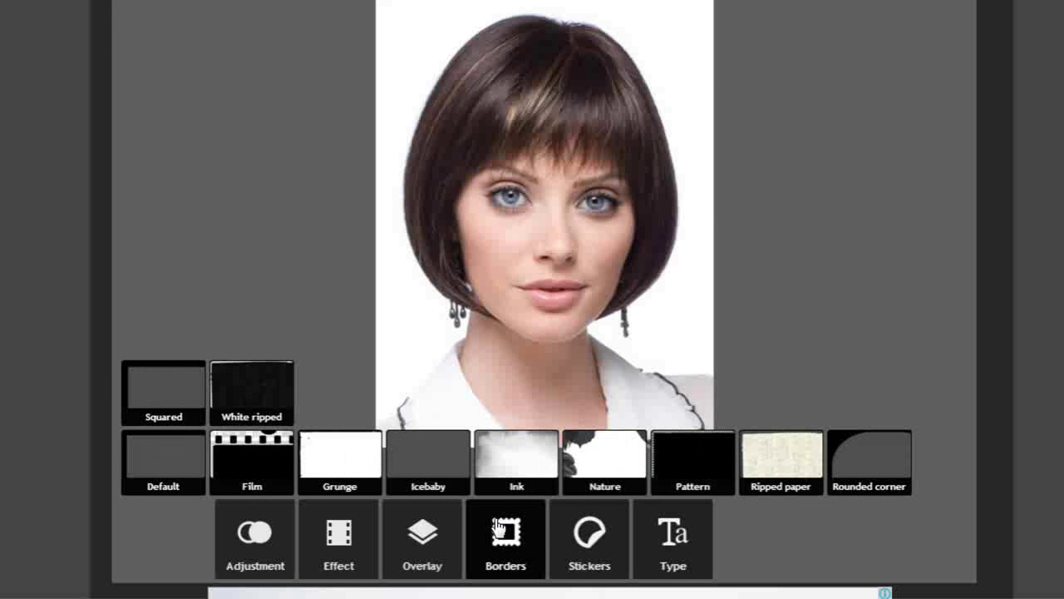
left_click(590, 457)
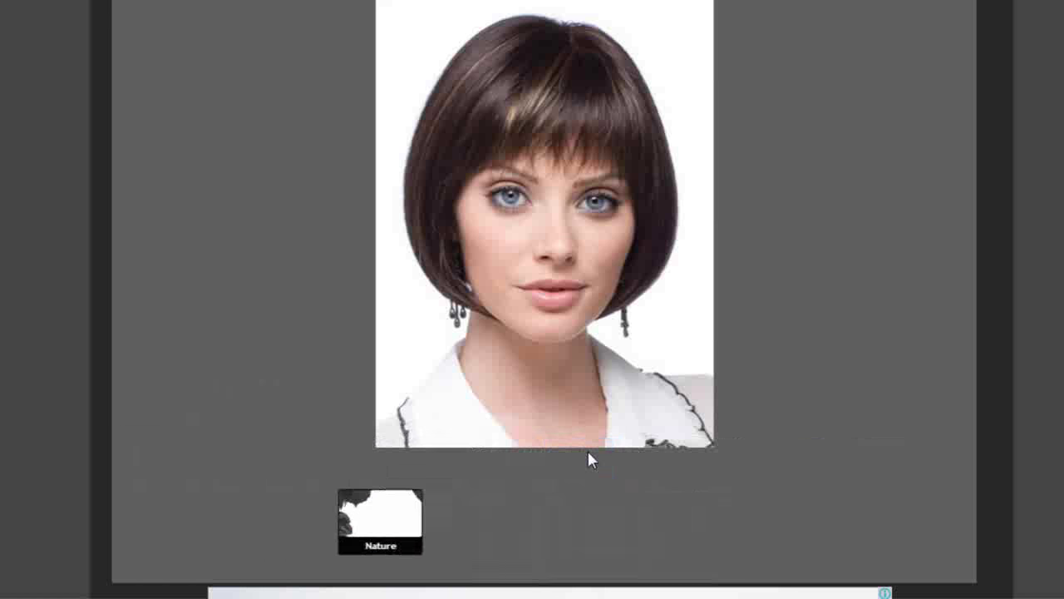
mouse_move(408, 545)
mouse_move(778, 445)
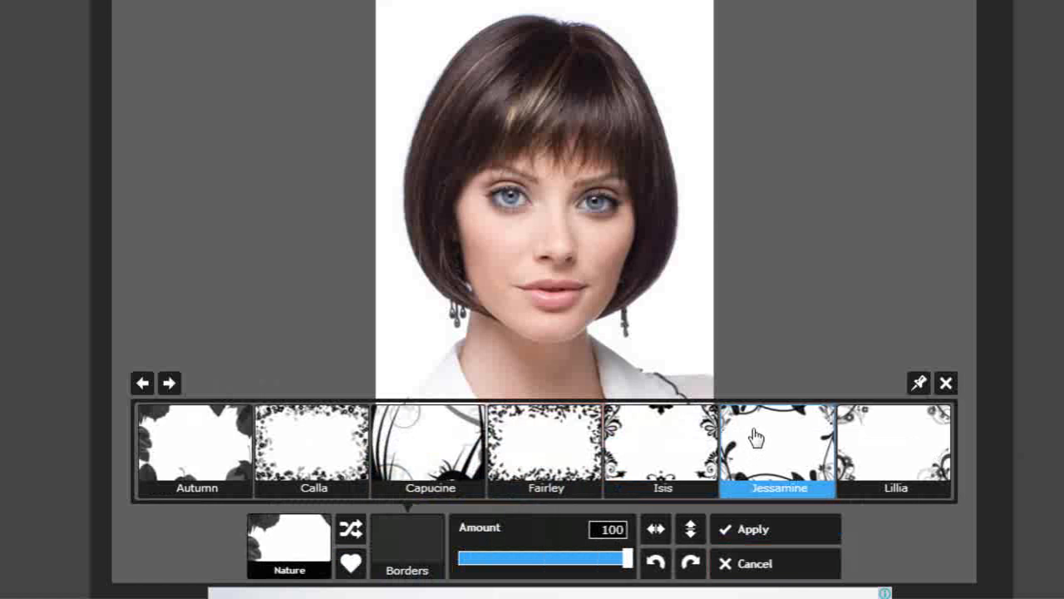
left_click(756, 438)
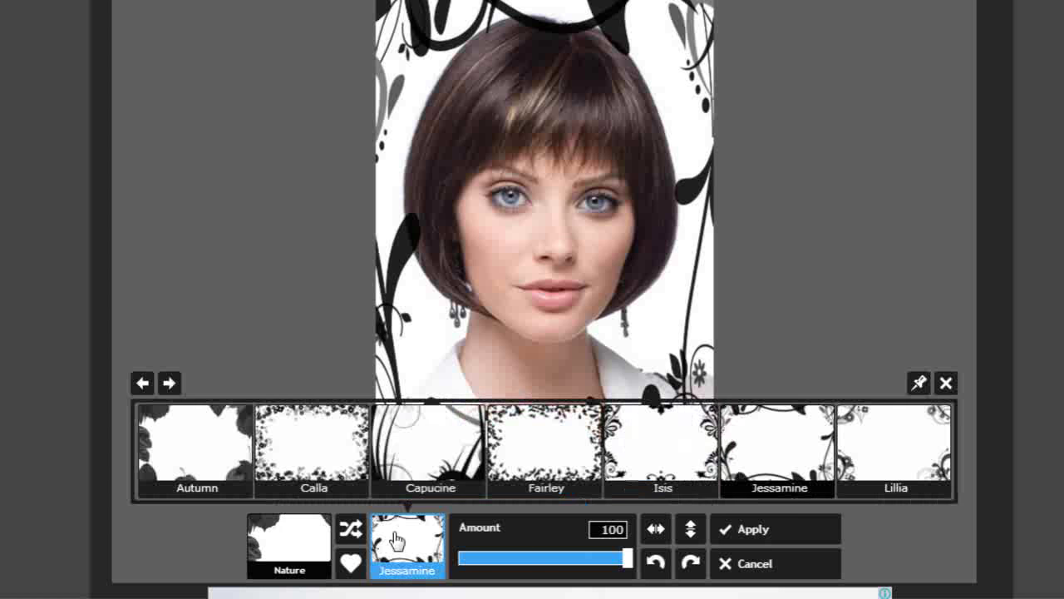
left_click(174, 447)
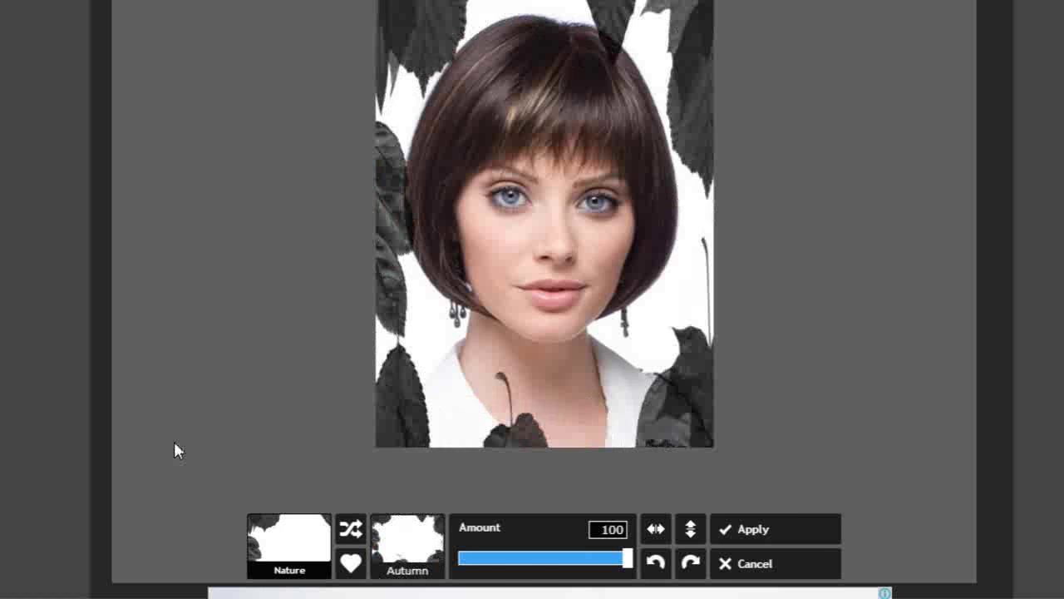
left_click(771, 573)
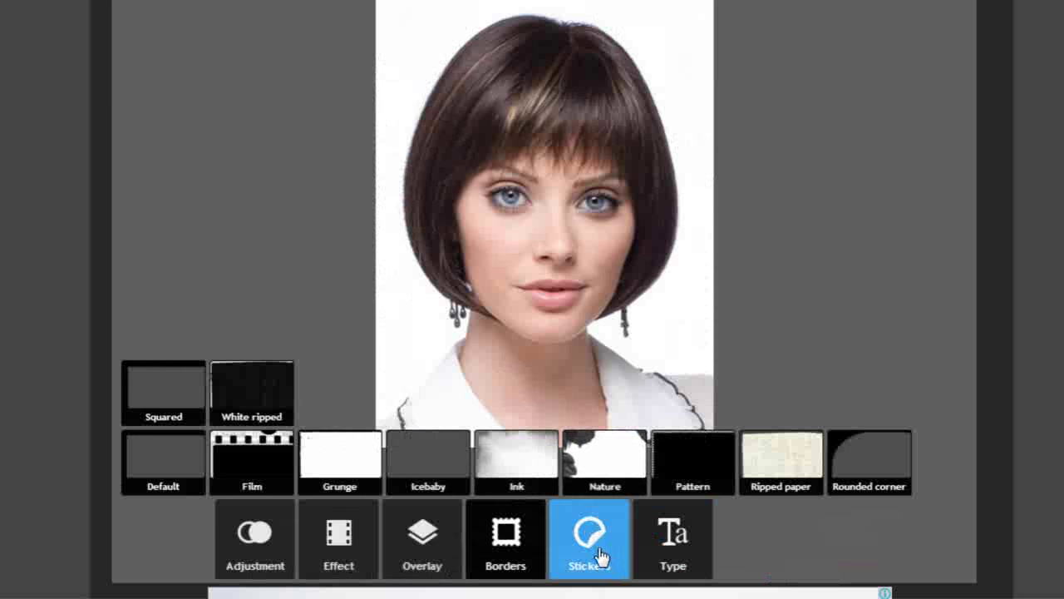
- Add the green Authoritah aviator sunglasses sticker, shrink it and position it over her eyes
left_click(599, 556)
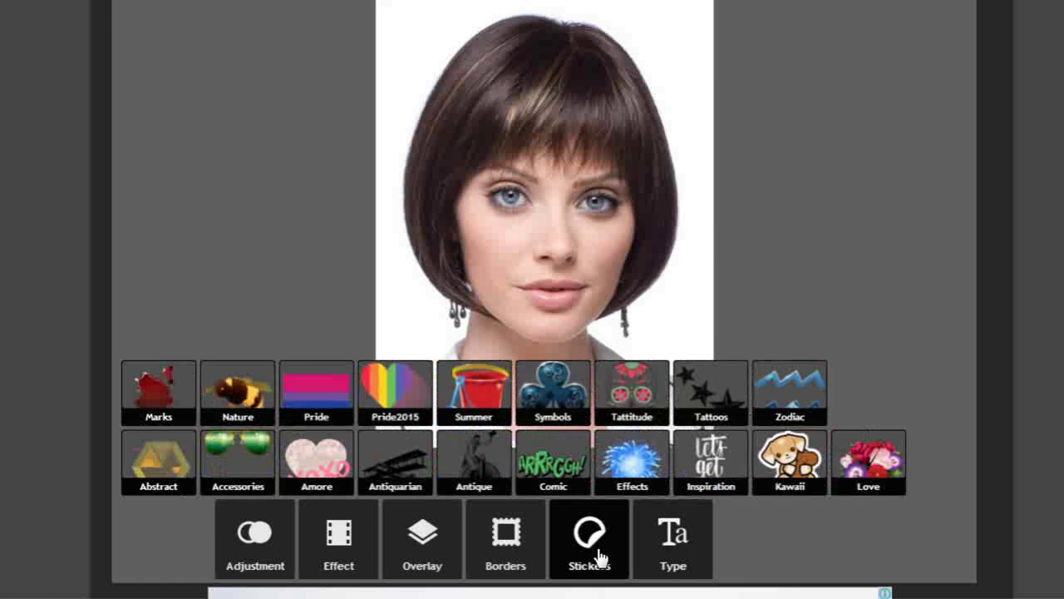
left_click(233, 449)
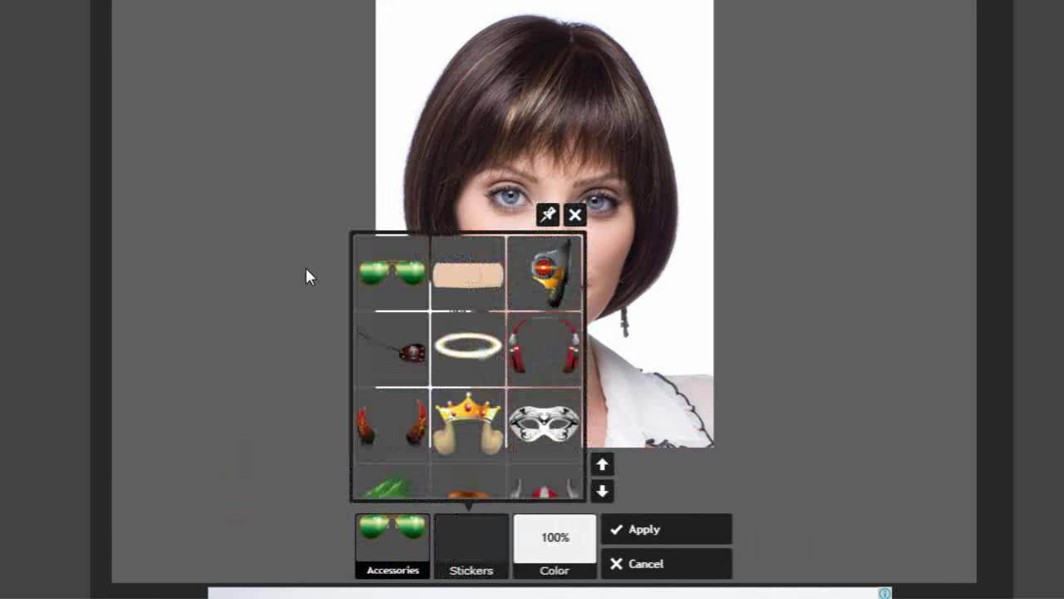
left_click(405, 281)
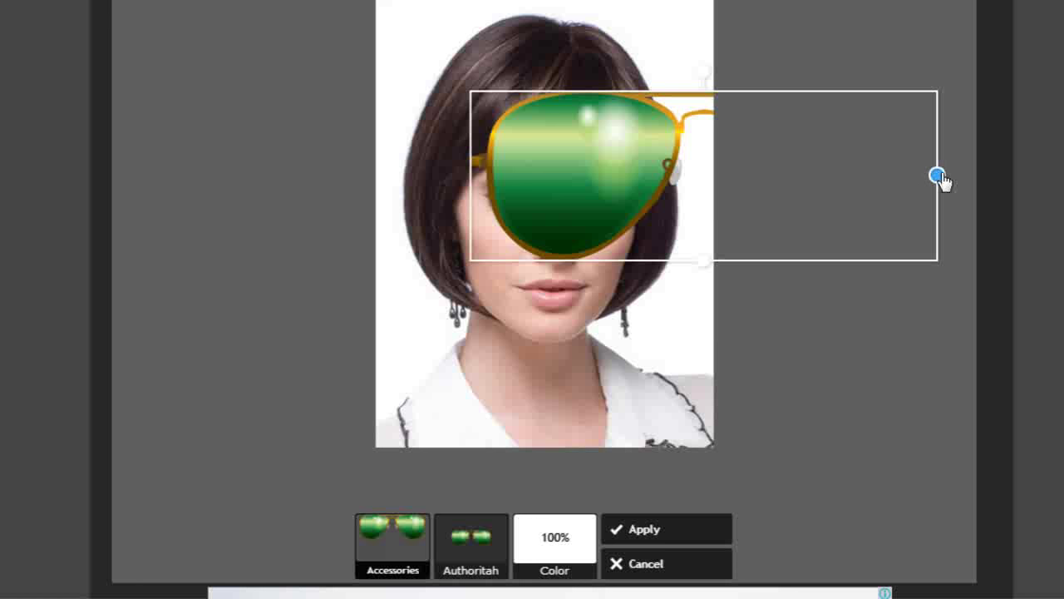
left_click_drag(937, 176, 800, 204)
left_click_drag(688, 173, 539, 207)
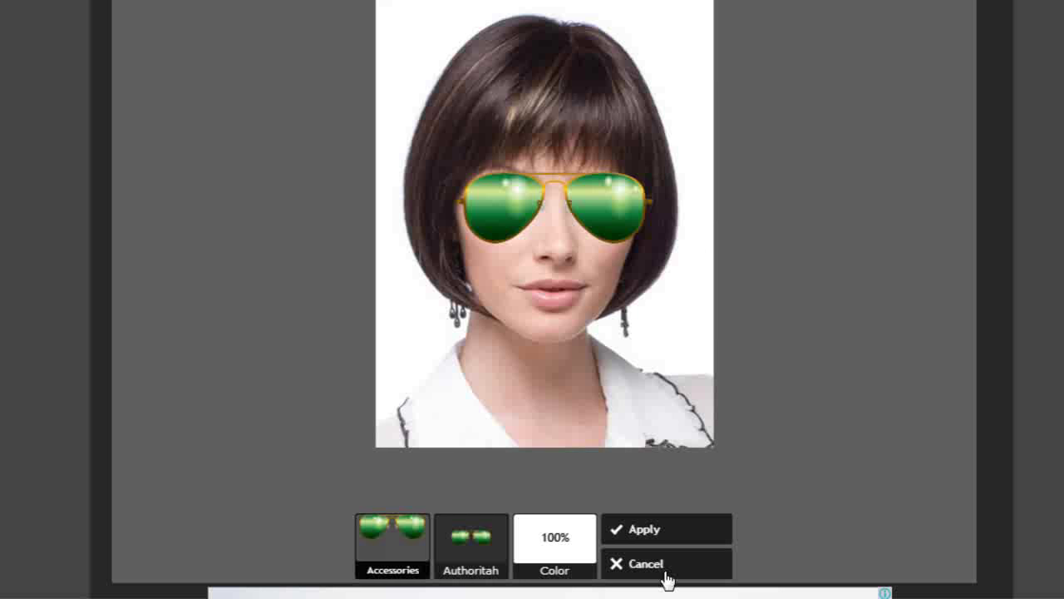
- Swap the sunglasses for the red Headphones sticker, sized and placed over her head and ears
left_click(473, 550)
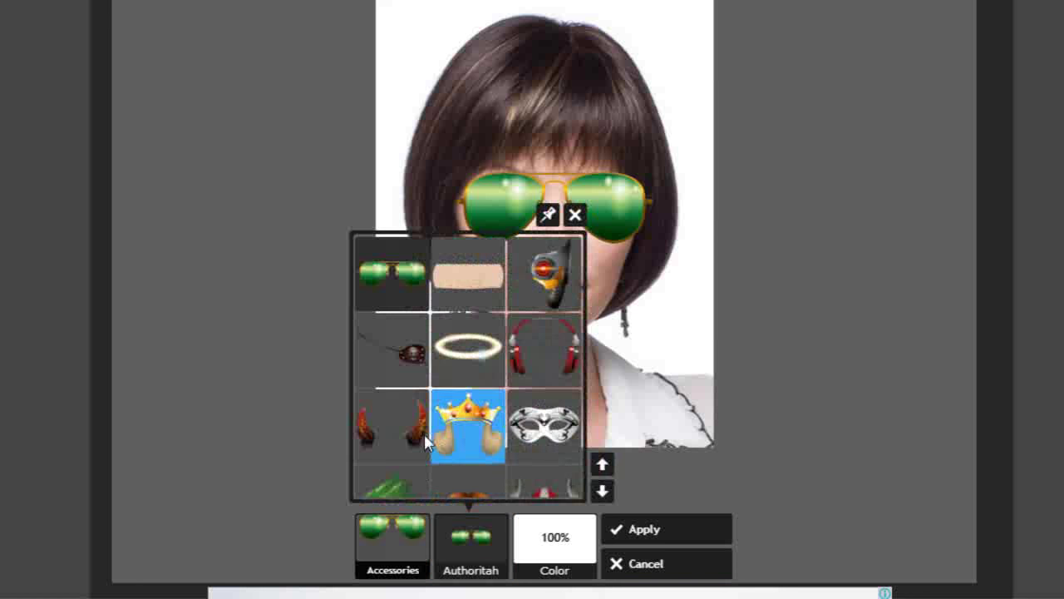
left_click(533, 369)
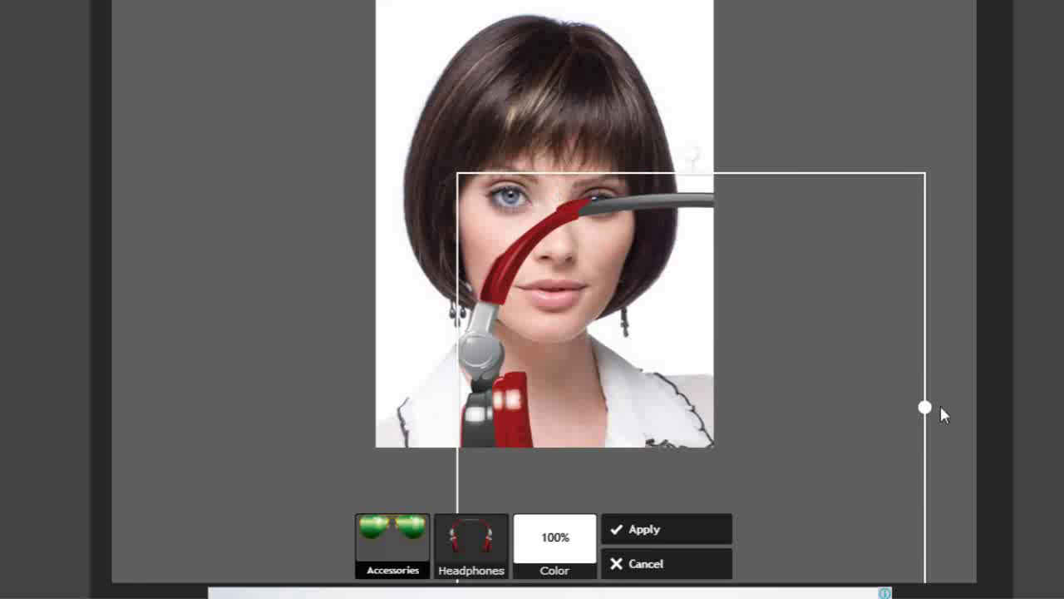
left_click_drag(924, 407, 780, 406)
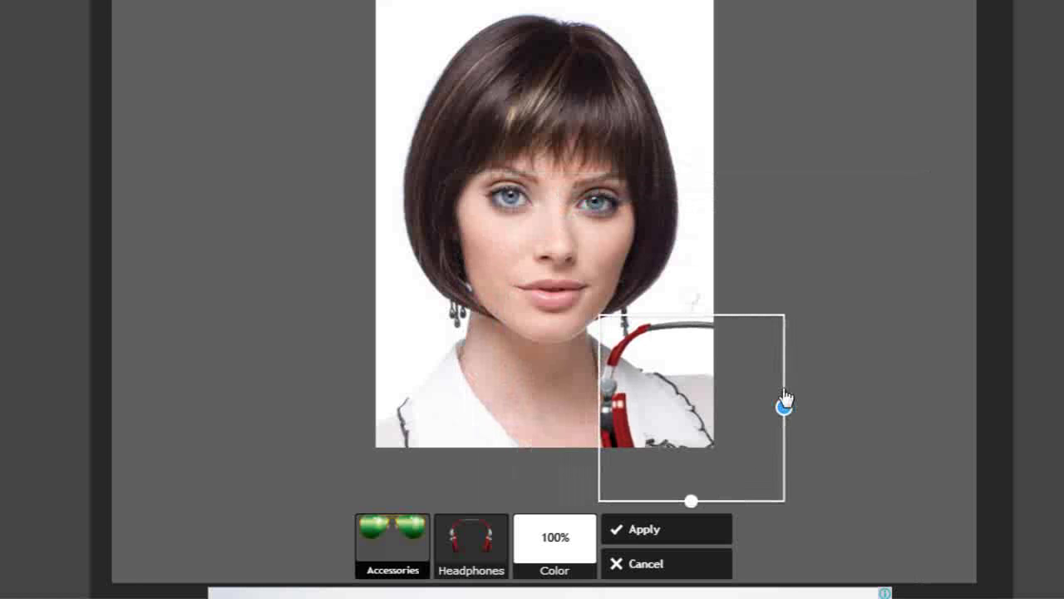
left_click_drag(705, 402, 503, 144)
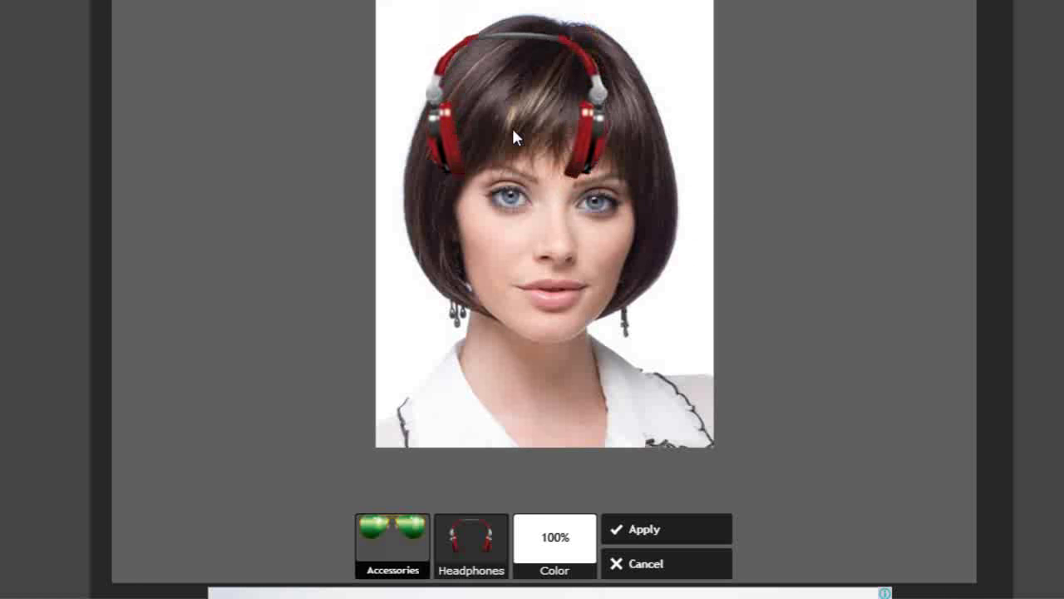
mouse_move(577, 146)
left_mouse_down()
mouse_move(695, 181)
mouse_move(619, 167)
left_mouse_up()
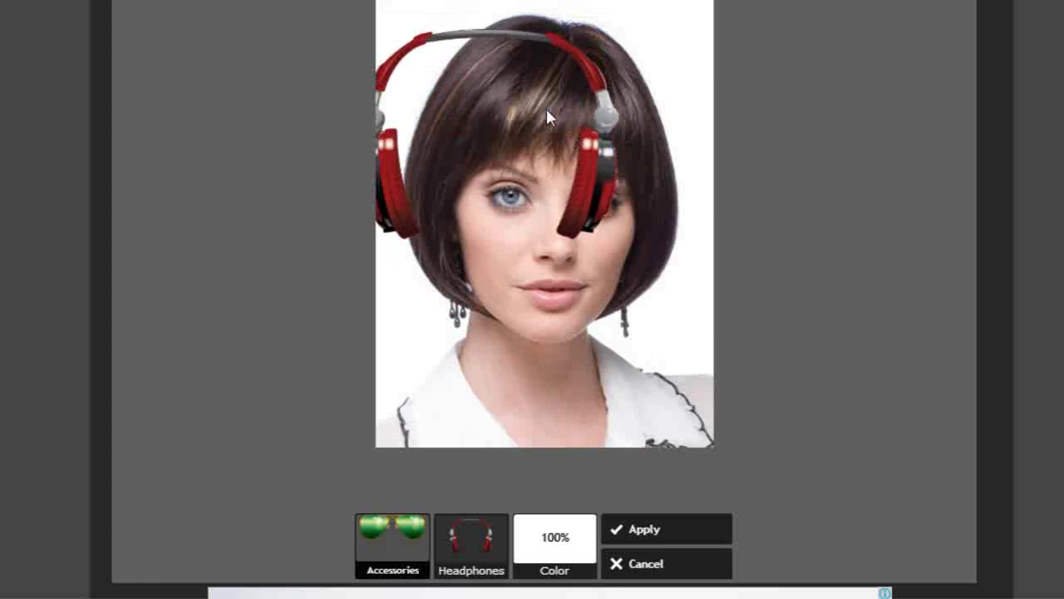
mouse_move(589, 115)
left_mouse_down()
mouse_move(598, 160)
mouse_move(593, 148)
left_mouse_up()
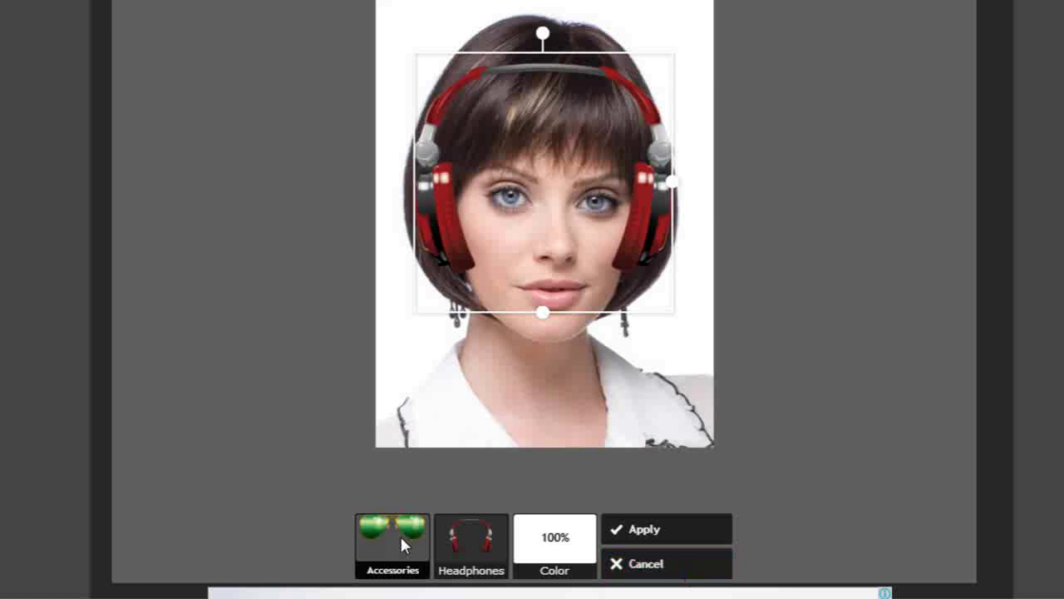
- Try the Kingly crown sticker, resized and positioned on top of her head
left_click(459, 545)
left_click(460, 445)
mouse_move(880, 287)
left_mouse_down()
mouse_move(737, 285)
mouse_move(777, 286)
left_mouse_up()
mouse_move(649, 215)
left_mouse_down()
mouse_move(511, 114)
mouse_move(519, 54)
mouse_move(605, 67)
left_mouse_up()
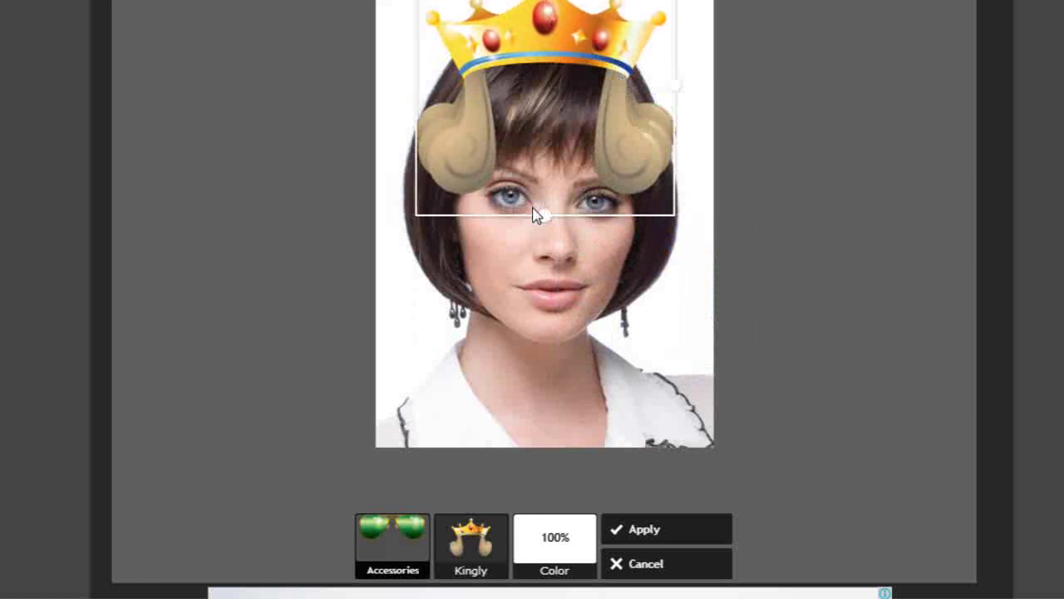
mouse_move(544, 216)
left_mouse_down()
mouse_move(544, 252)
mouse_move(545, 240)
left_mouse_up()
left_click_drag(591, 45, 588, 85)
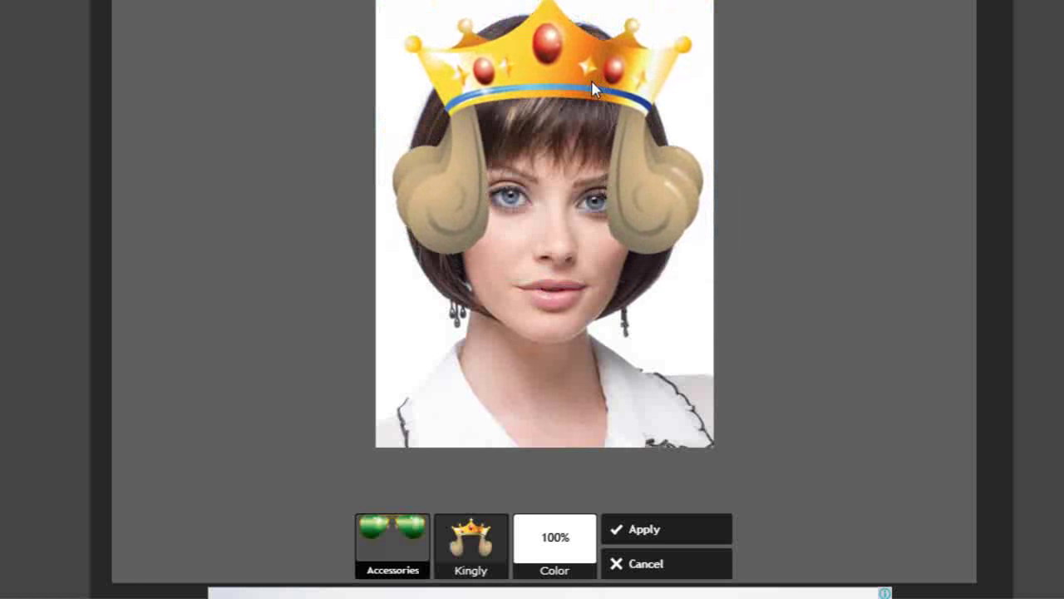
- Swap in the pink Thedame glasses, fit them over her eyes, then cancel the sticker
left_click(471, 541)
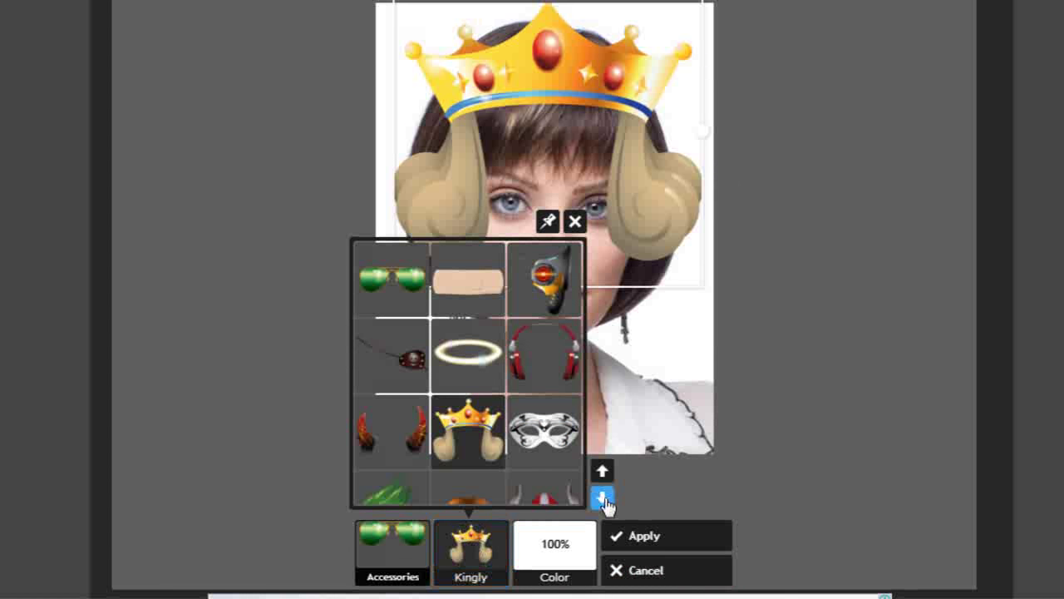
left_click(604, 493)
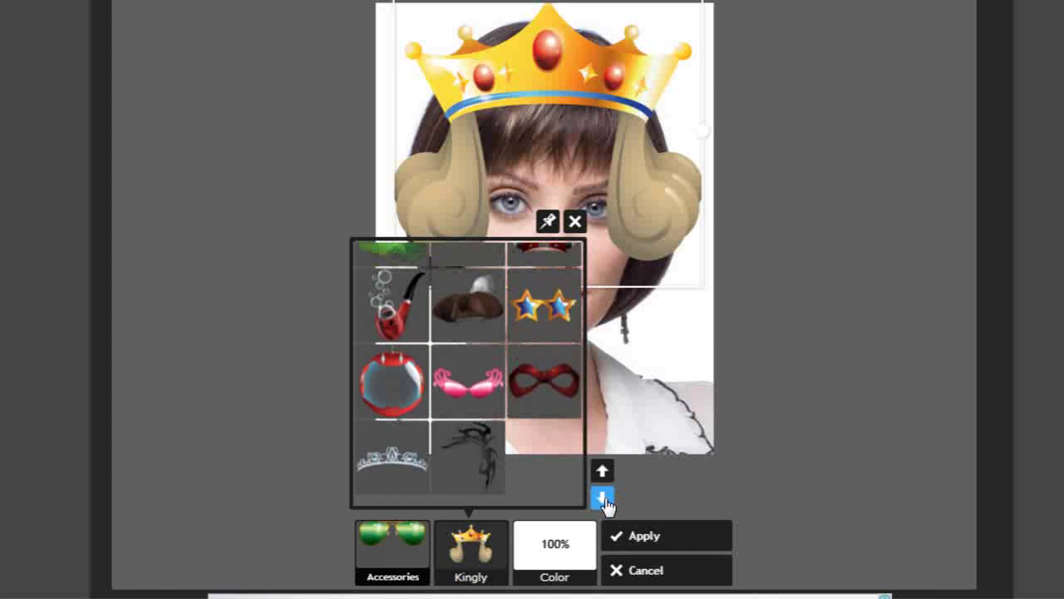
left_click(468, 416)
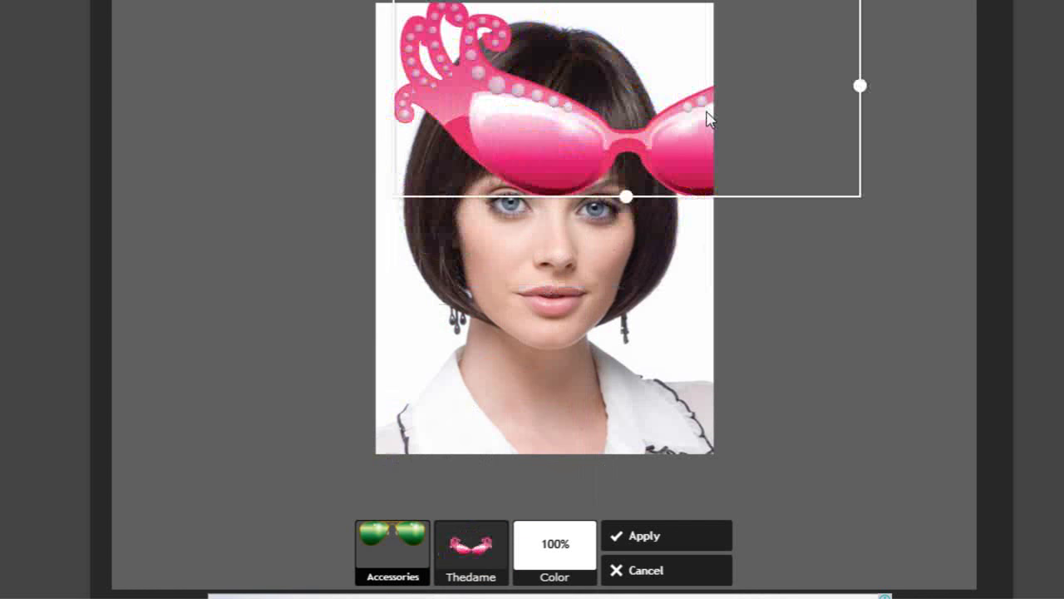
left_click_drag(712, 108, 657, 191)
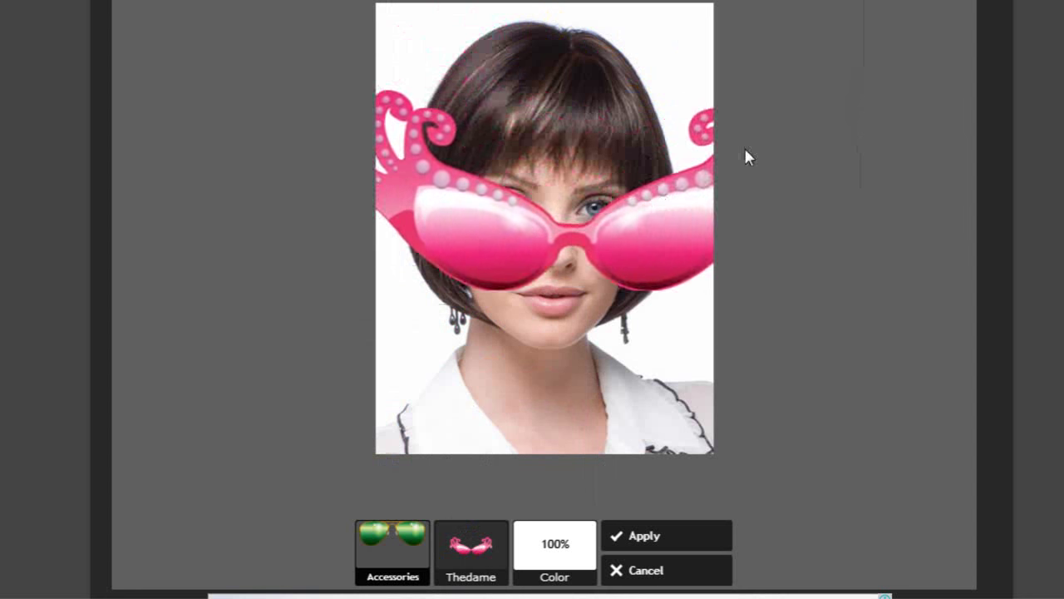
mouse_move(805, 181)
left_mouse_down()
mouse_move(695, 181)
mouse_move(661, 209)
left_mouse_up()
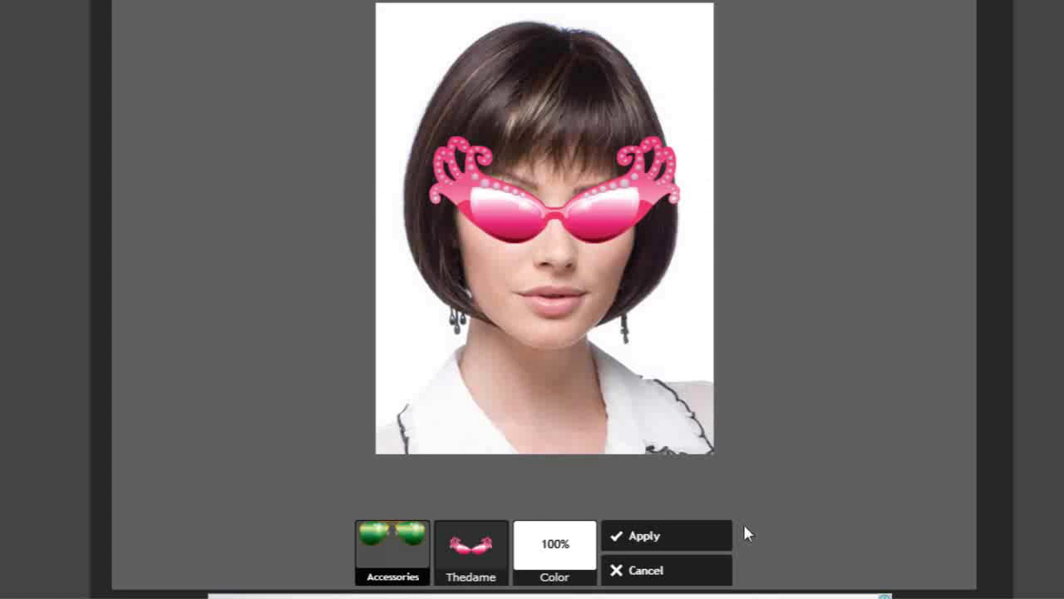
left_click(691, 574)
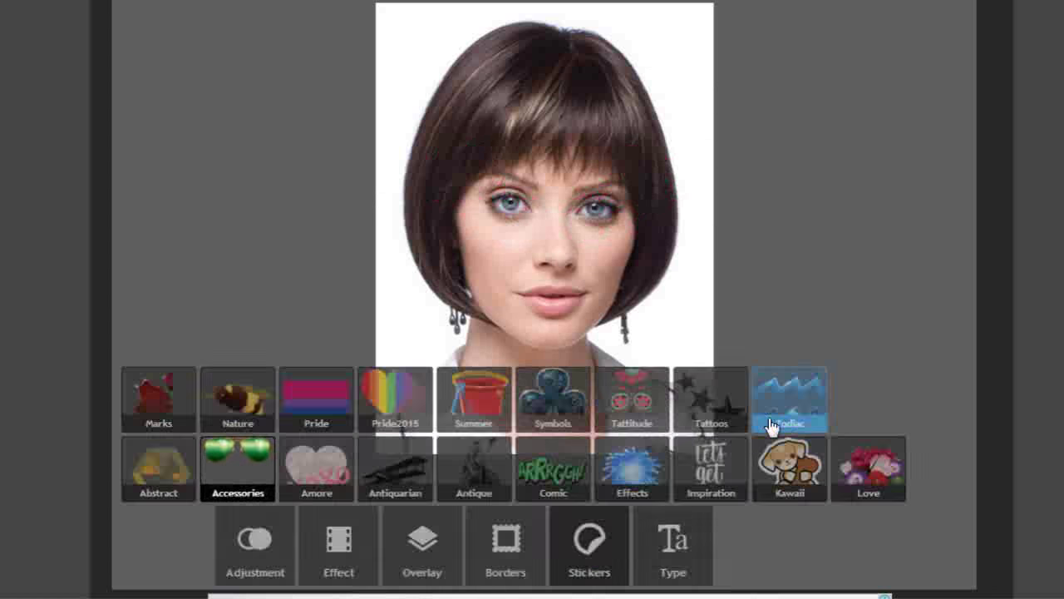
- Add the Inlove hearts sticker from the Love set, shrunk, rotated and placed lower left
left_click(867, 470)
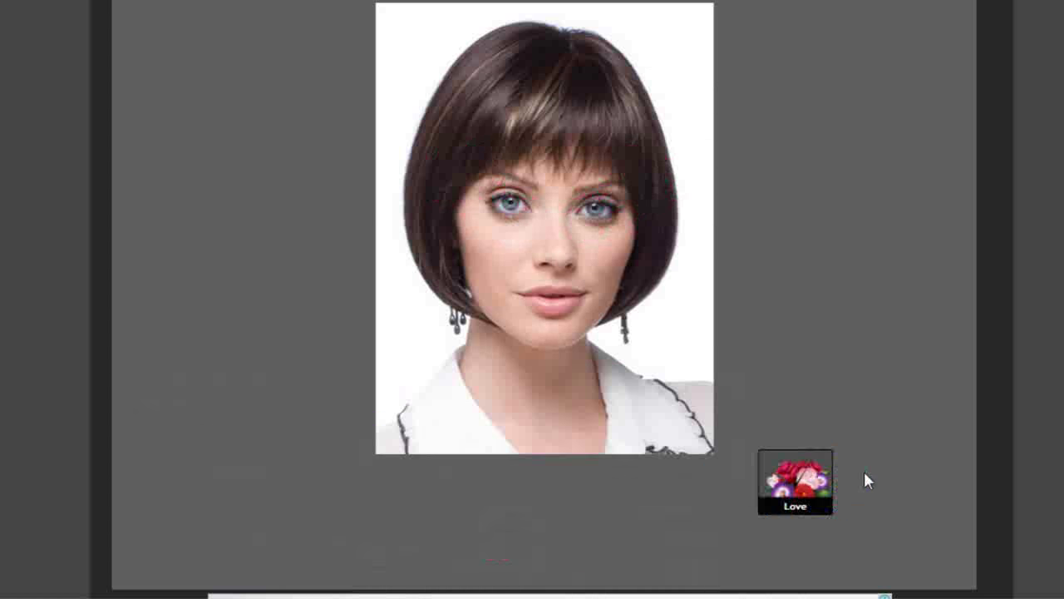
left_click(435, 537)
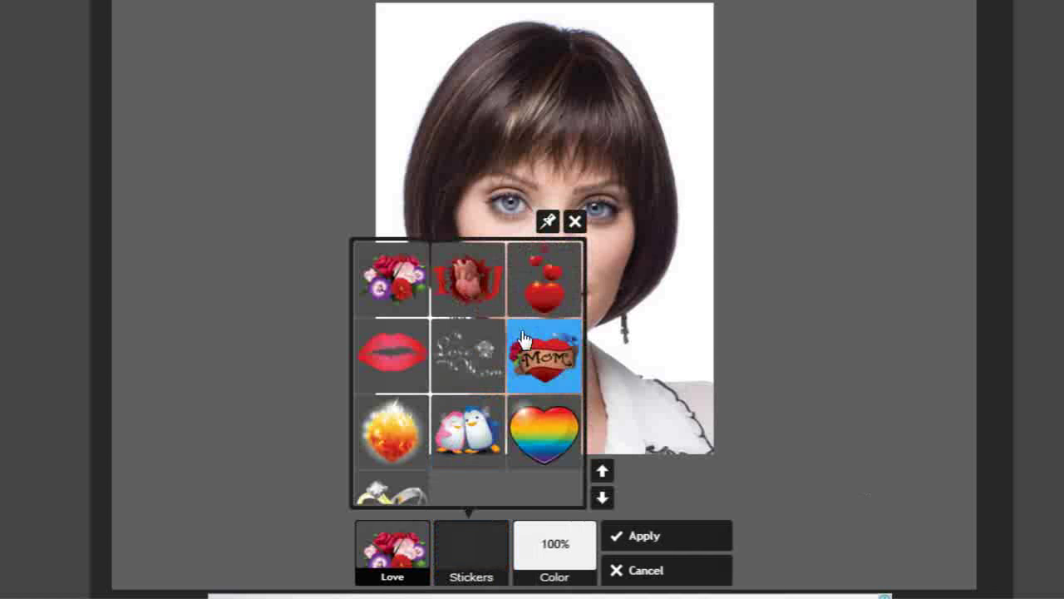
left_click(540, 278)
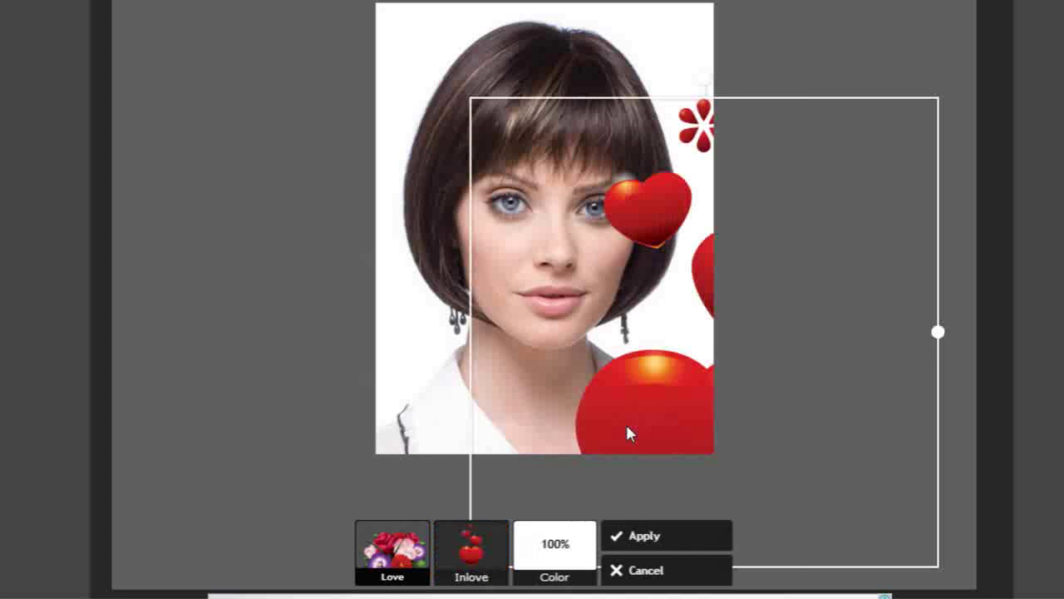
left_click_drag(938, 332, 768, 333)
mouse_move(699, 341)
left_mouse_down()
mouse_move(581, 335)
mouse_move(431, 382)
left_mouse_up()
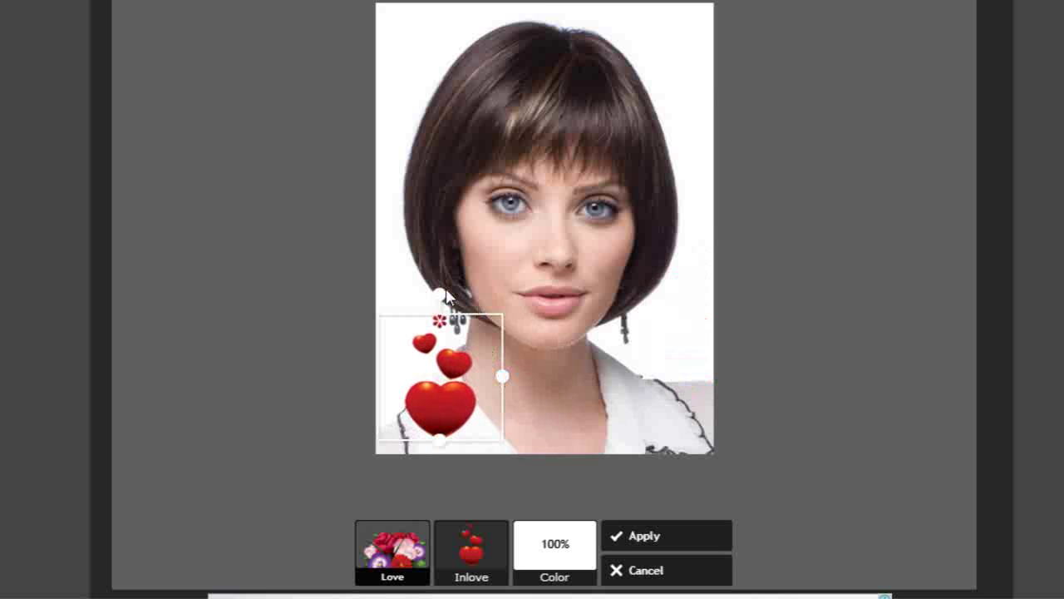
left_click_drag(432, 306, 403, 311)
mouse_move(499, 344)
left_mouse_down()
mouse_move(479, 371)
mouse_move(492, 338)
left_mouse_up()
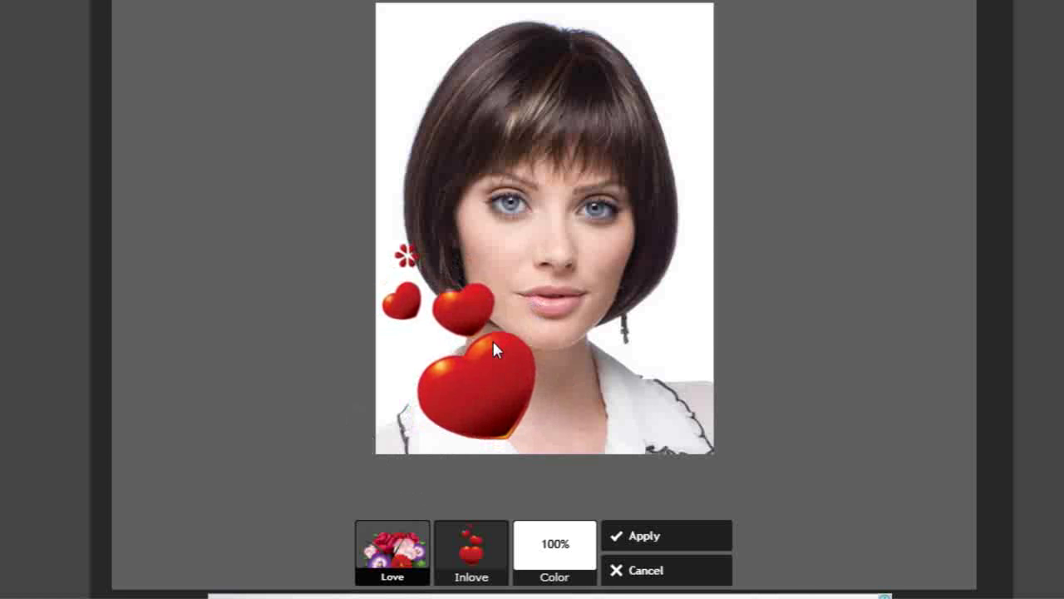
- Replace the hearts with the Kiss lips sticker at the lower left, then cancel it
left_click(461, 569)
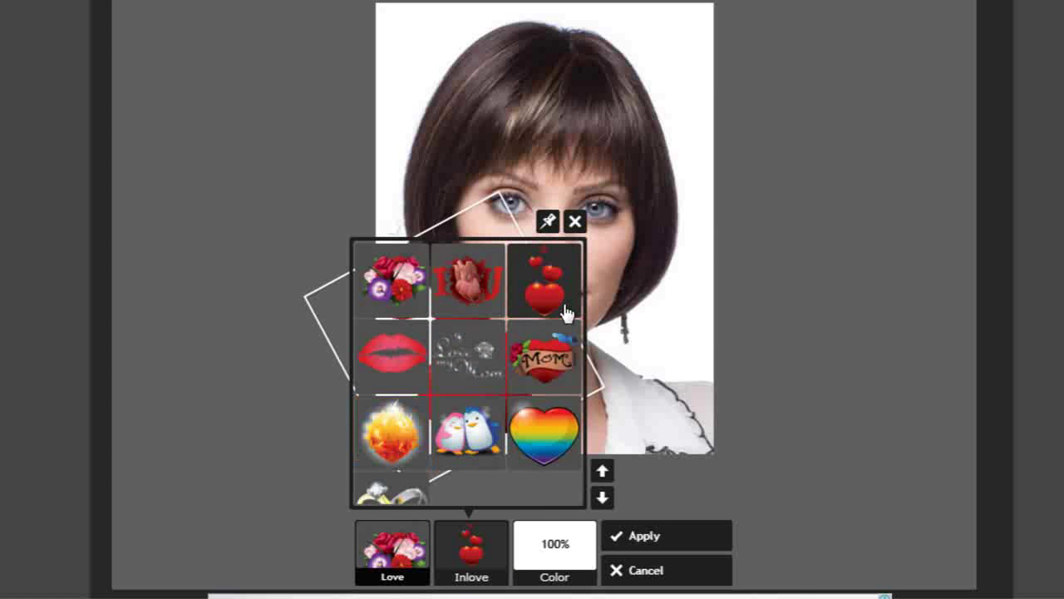
left_click(385, 353)
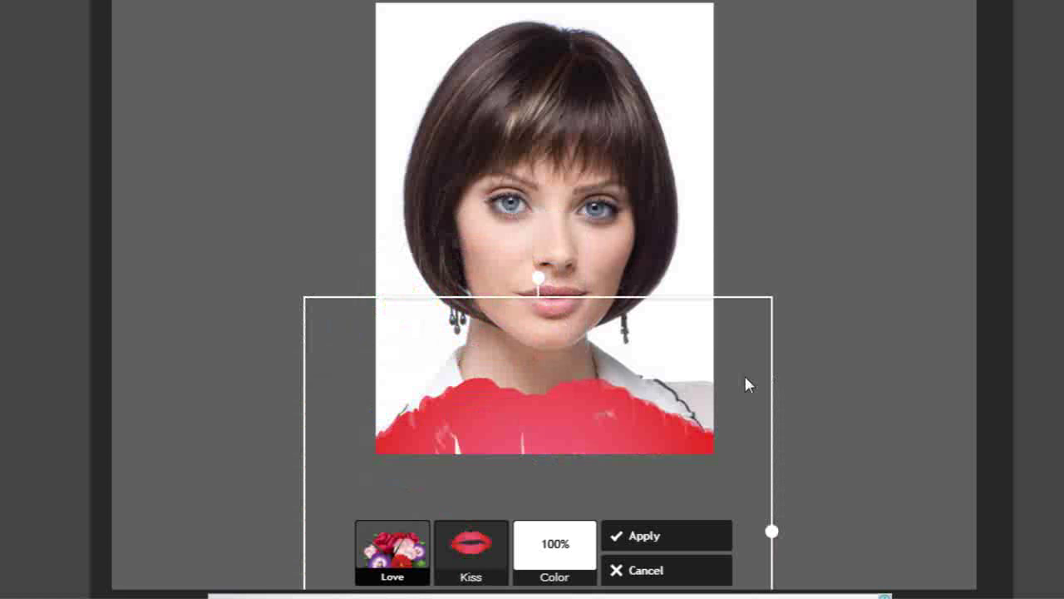
mouse_move(774, 535)
left_mouse_down()
mouse_move(608, 494)
mouse_move(586, 346)
left_mouse_up()
left_click_drag(475, 354, 532, 365)
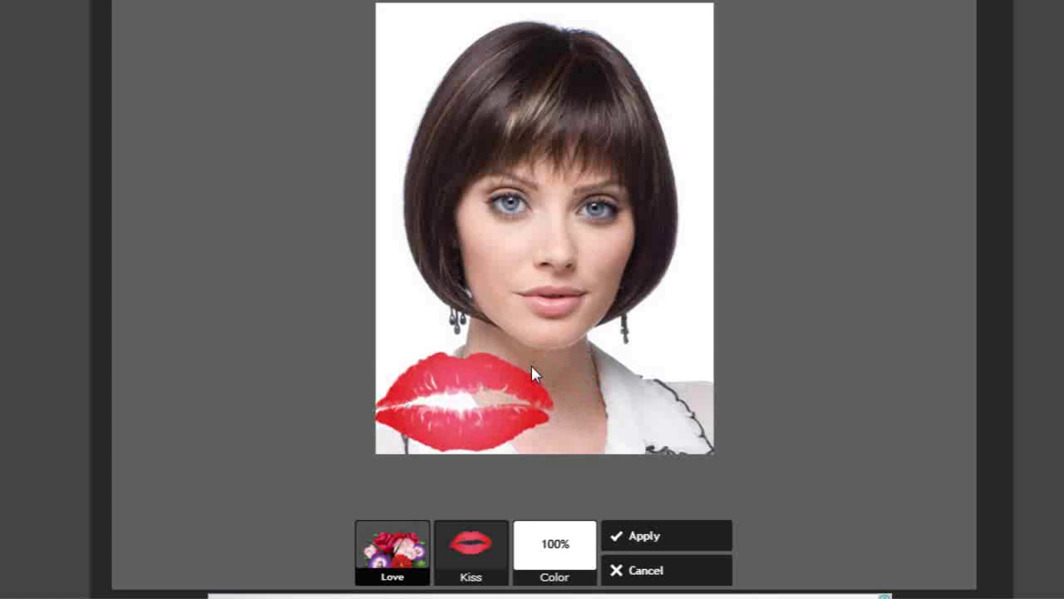
left_click(681, 573)
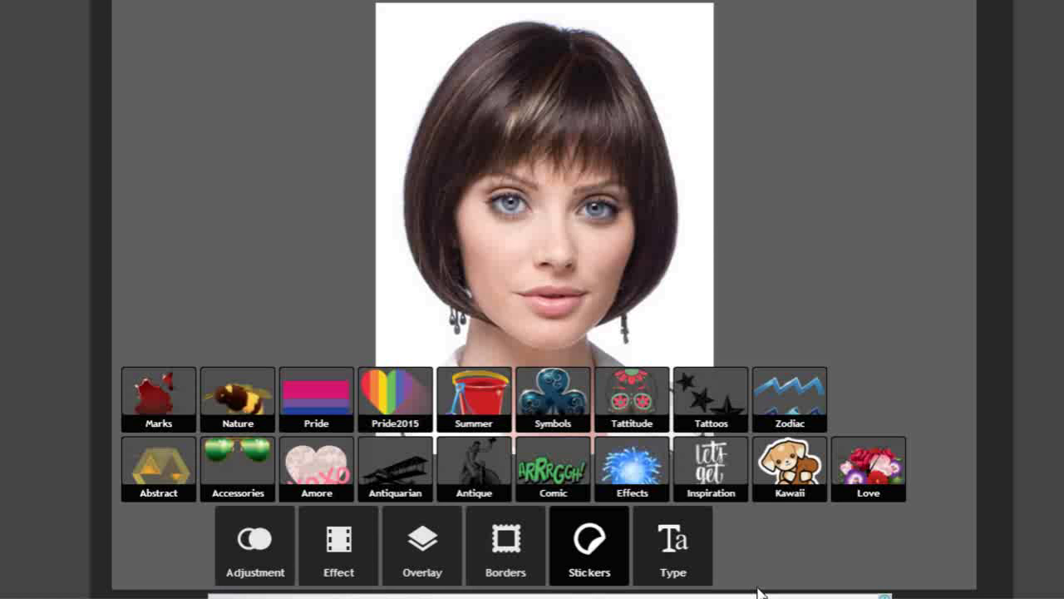
- Add the Nature Ladybug sticker, shrunk and rotated onto her collar
left_click(237, 406)
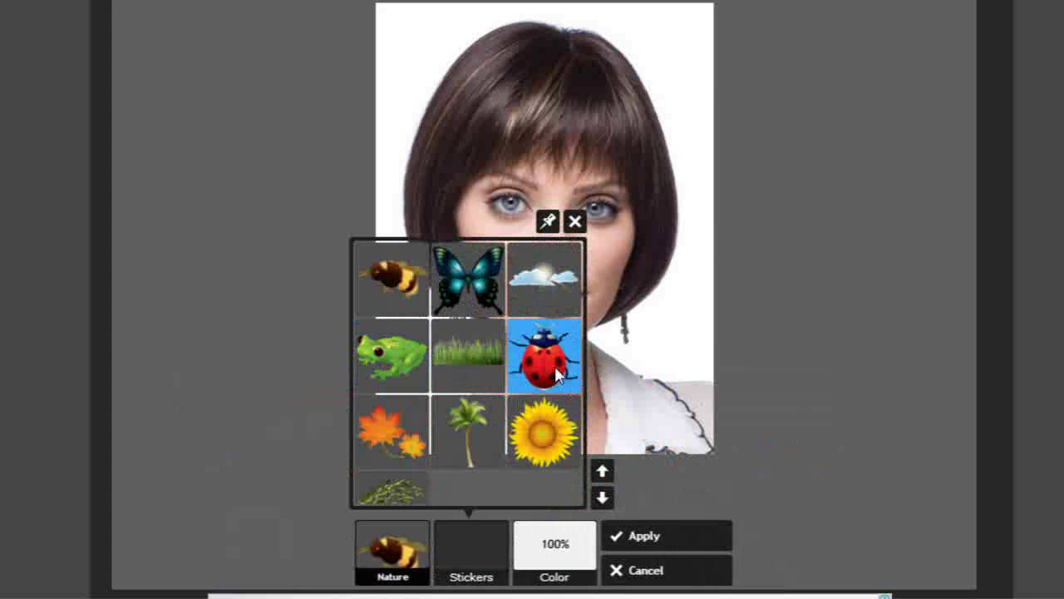
left_click(574, 378)
mouse_move(938, 332)
left_mouse_down()
mouse_move(739, 330)
mouse_move(623, 369)
mouse_move(462, 381)
mouse_move(438, 412)
left_mouse_up()
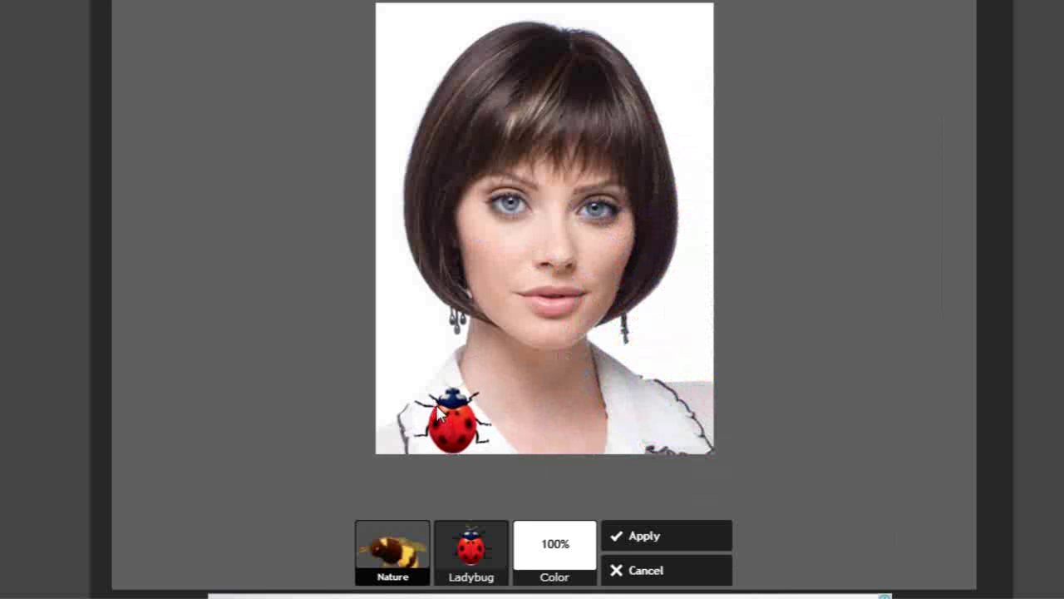
left_click_drag(454, 357, 493, 382)
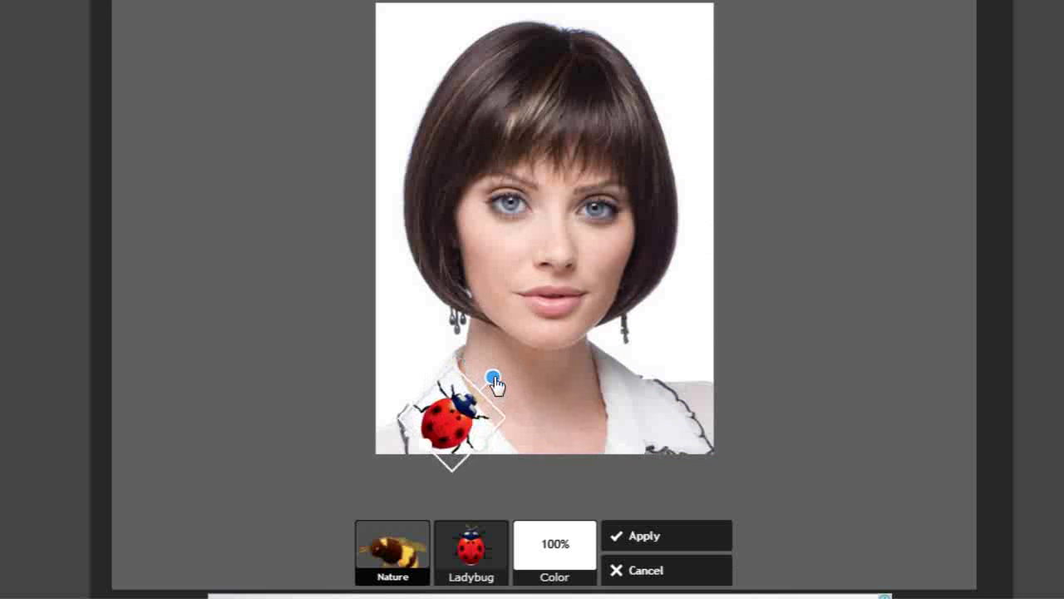
left_click_drag(485, 449, 451, 401)
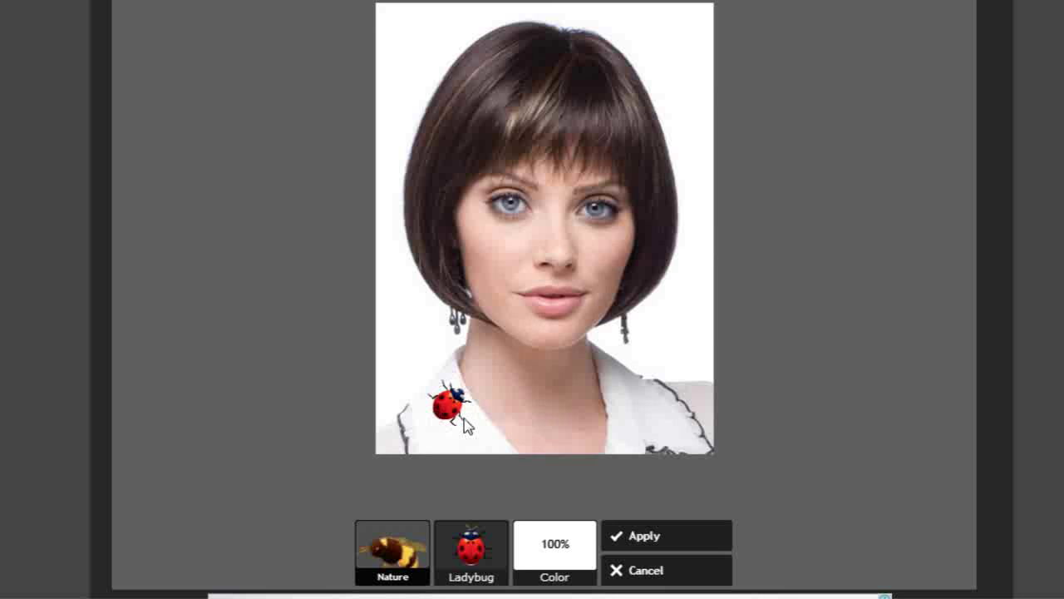
- Browse further Nature stickers with the scroll arrows, then finish with the ladybug sticker
left_click(471, 549)
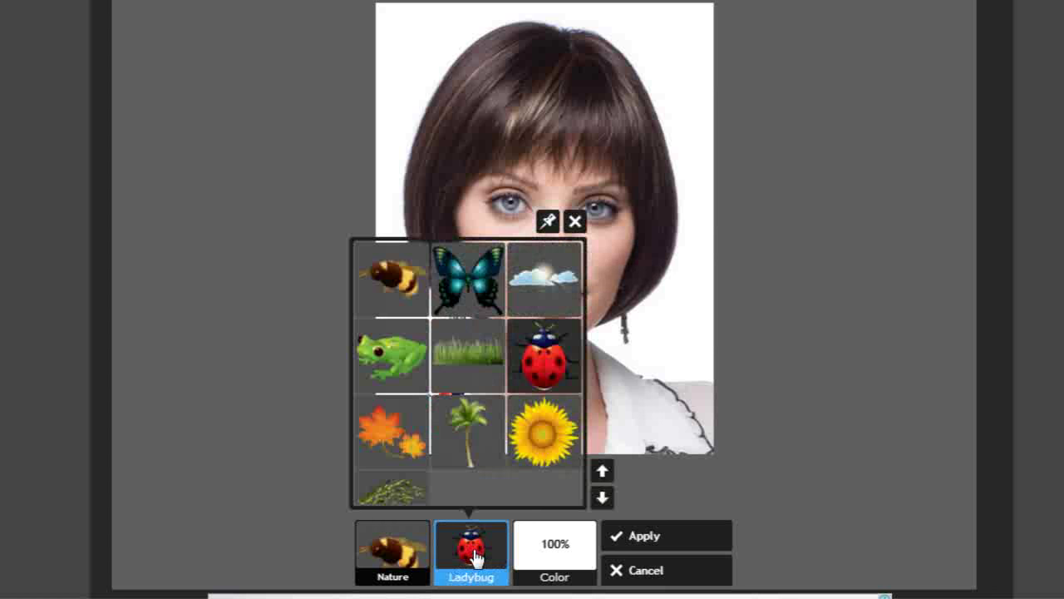
left_click(604, 498)
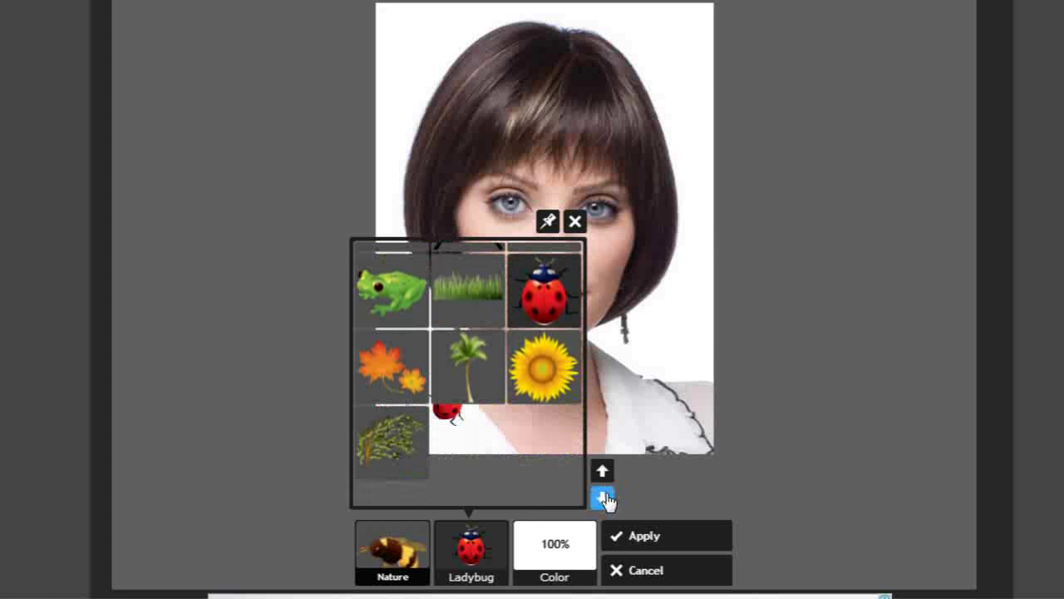
left_click(604, 498)
left_click(605, 474)
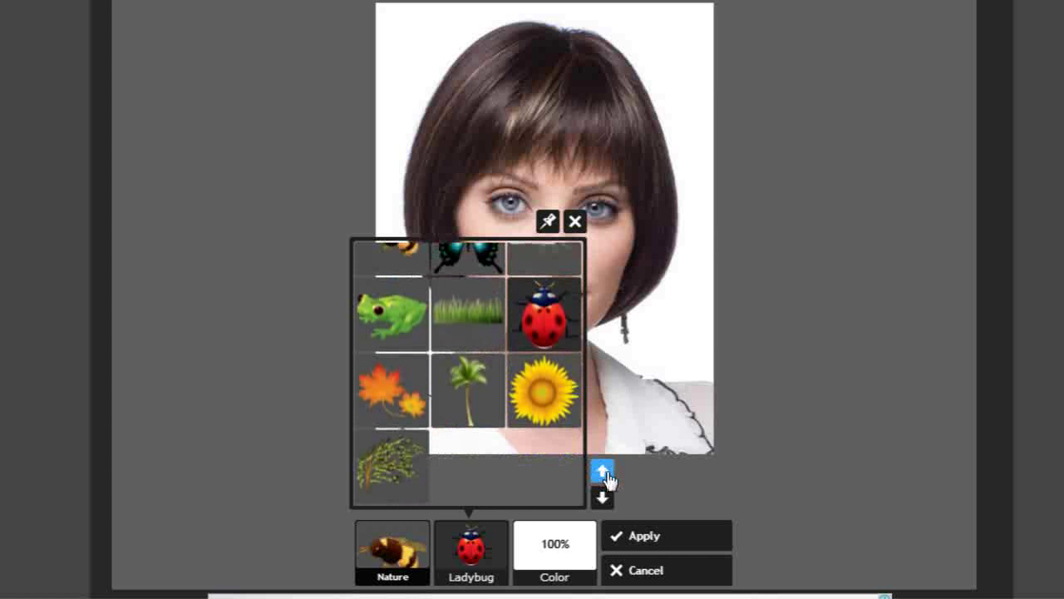
left_click(604, 473)
left_click(604, 472)
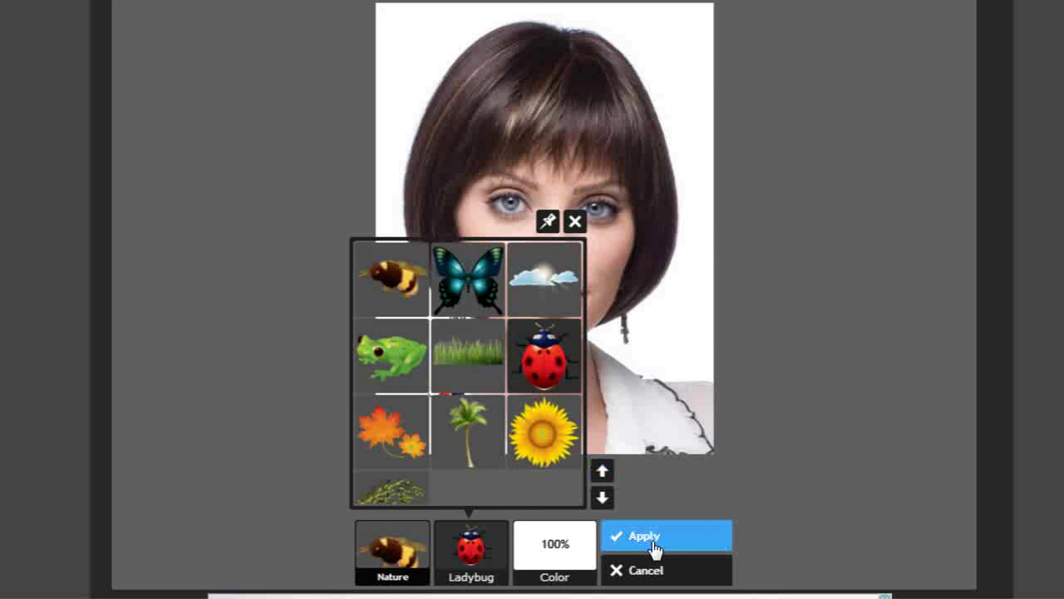
left_click(674, 571)
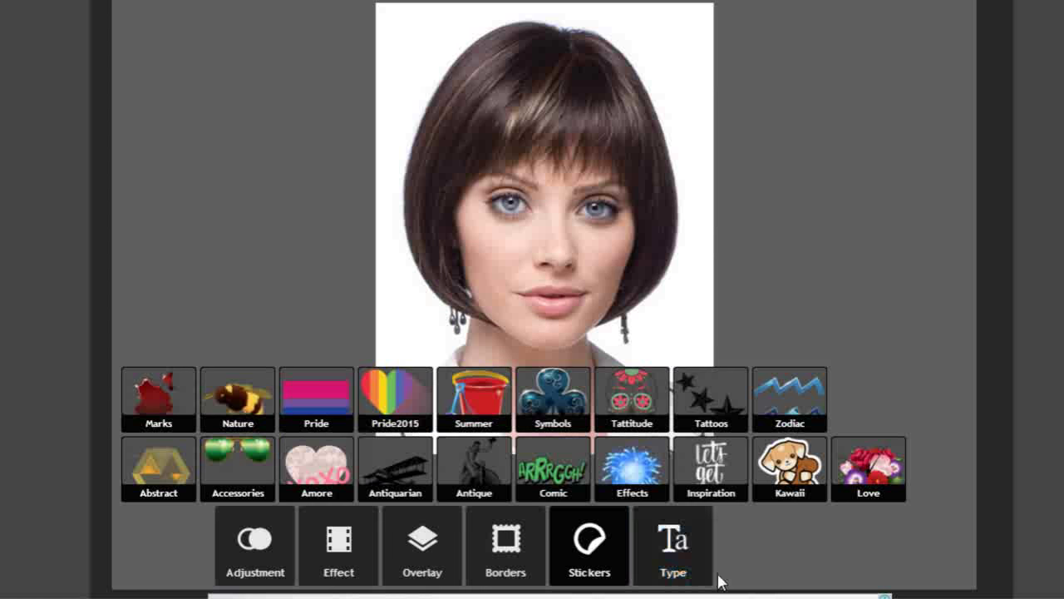
- Start a Retro-style caption from the Type categories after considering Sans
left_click(670, 556)
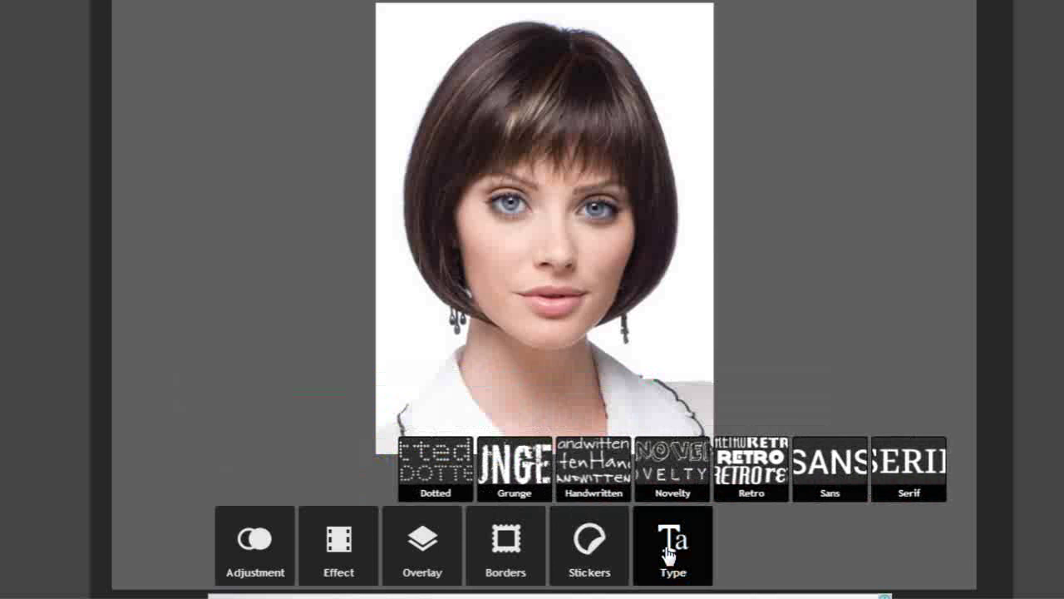
left_click(829, 479)
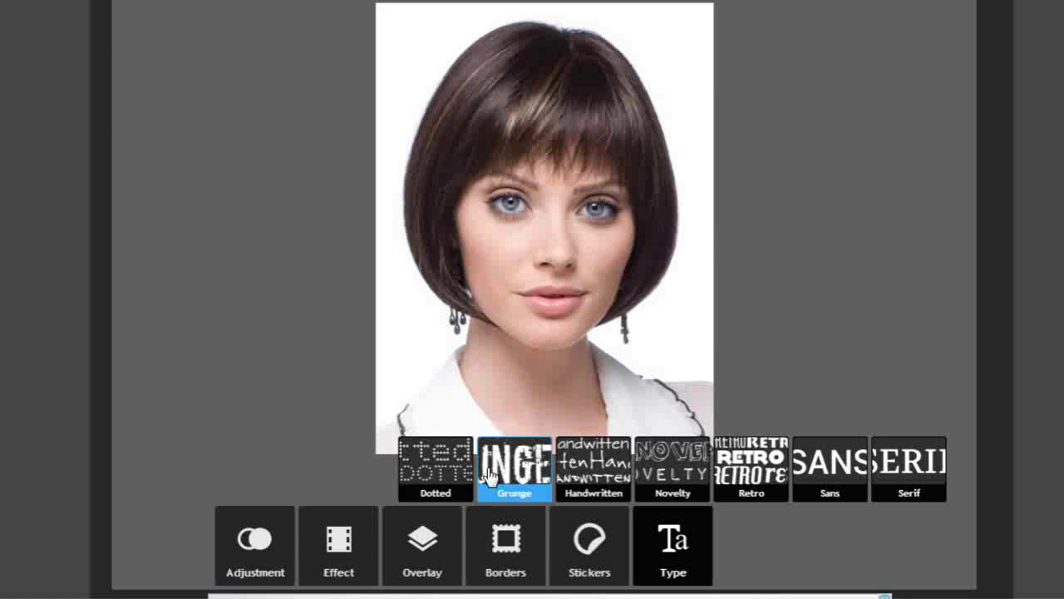
left_click(773, 472)
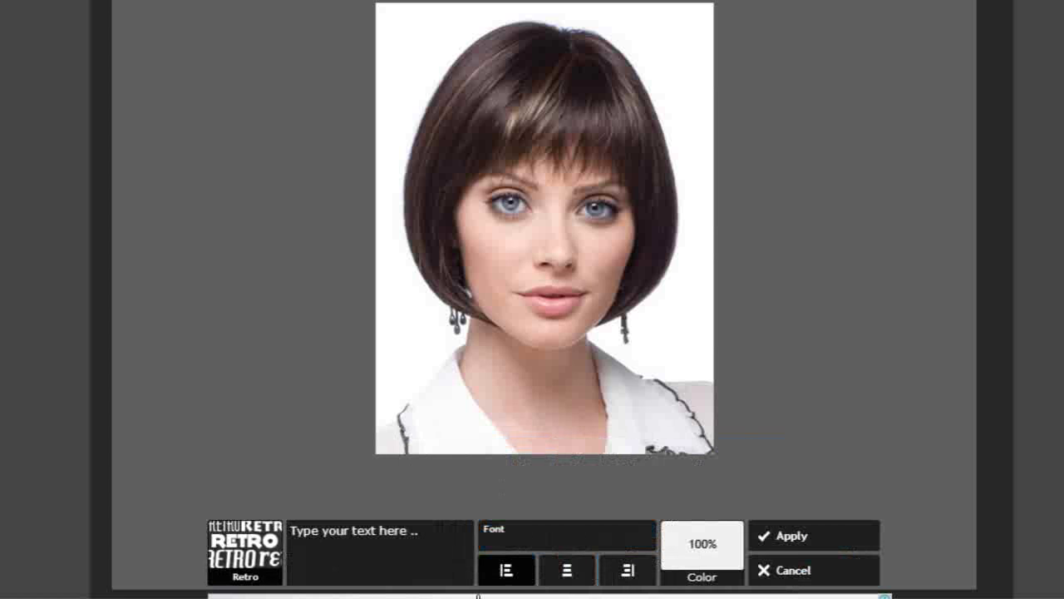
left_click(316, 534)
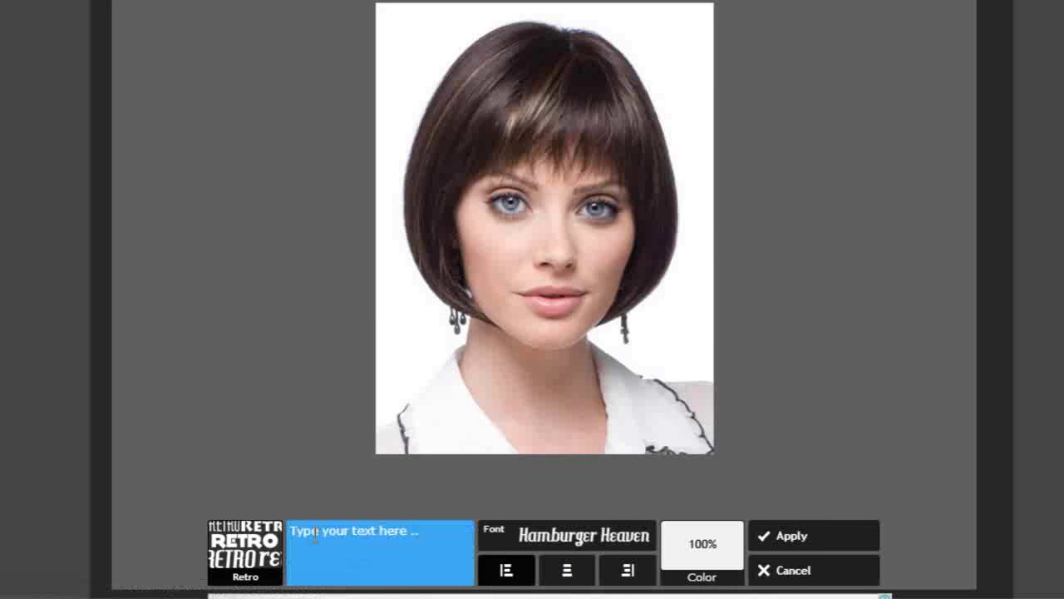
- Set the caption font to Riesling and begin typing the sample word 'Рисунок'
left_click(563, 546)
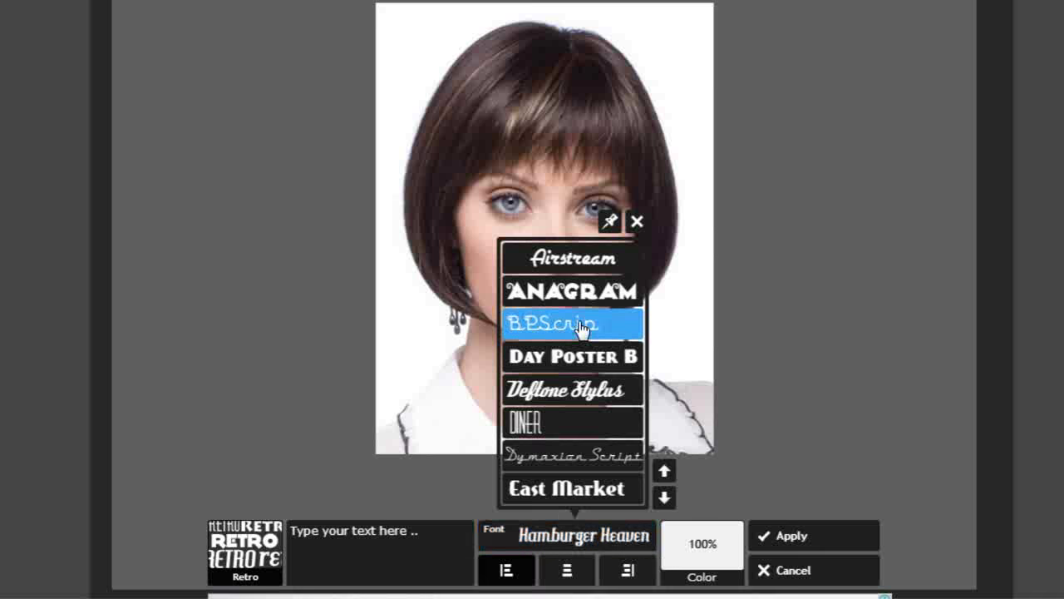
scroll(581, 331, "down", 2)
scroll(576, 323, "up", 2)
left_click(666, 498)
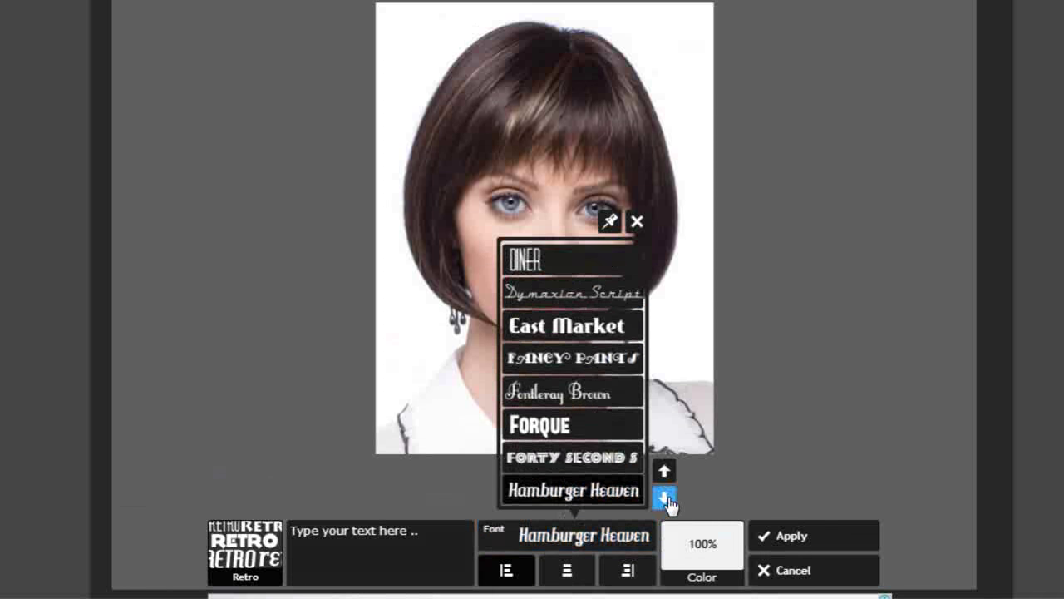
left_click(665, 498)
left_click(665, 498)
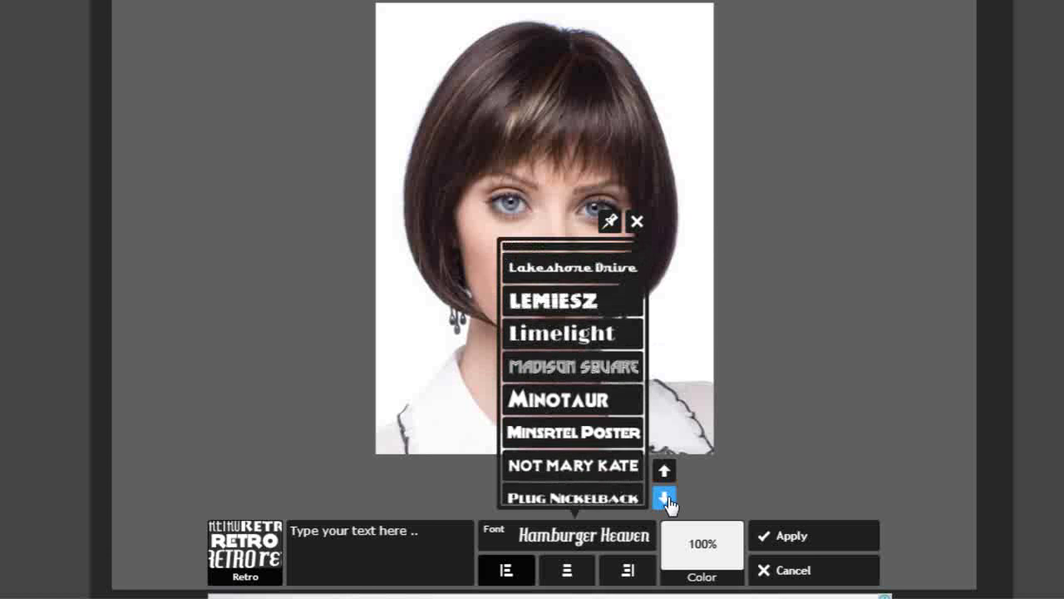
left_click(582, 487)
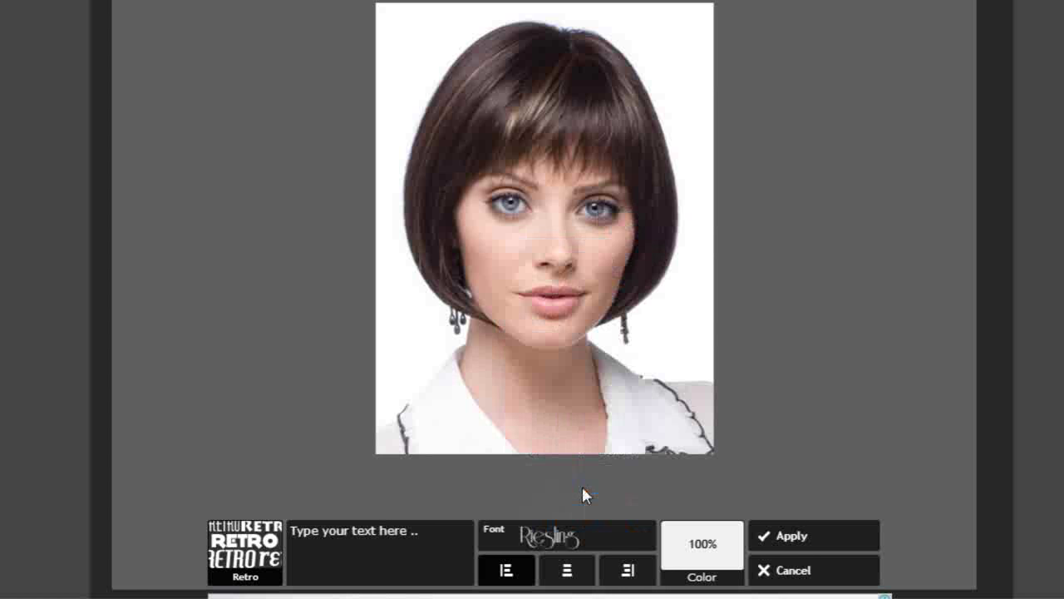
left_click(297, 533)
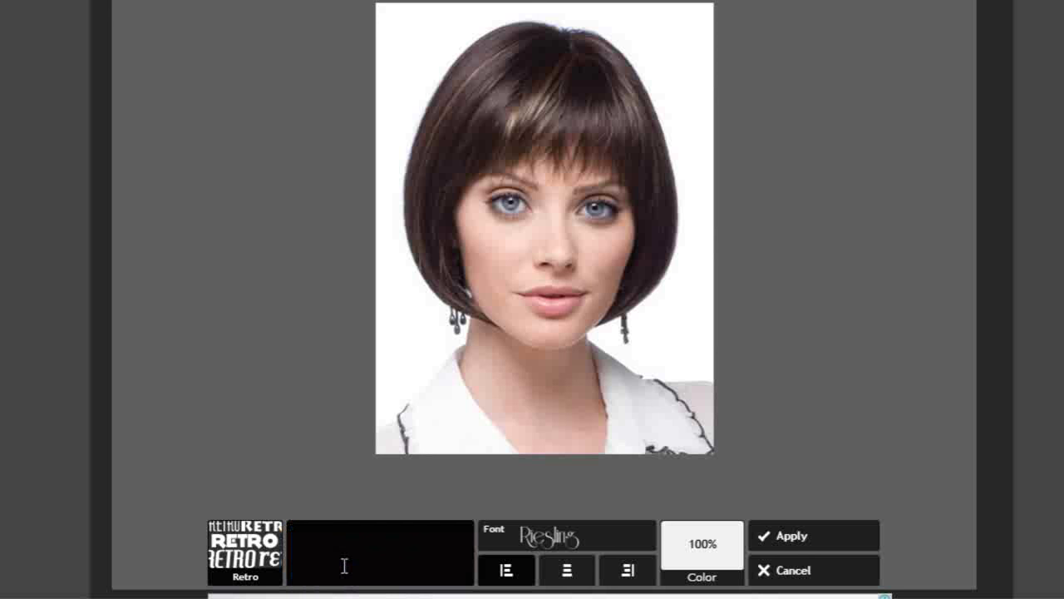
type("Рисунок")
left_click(581, 553)
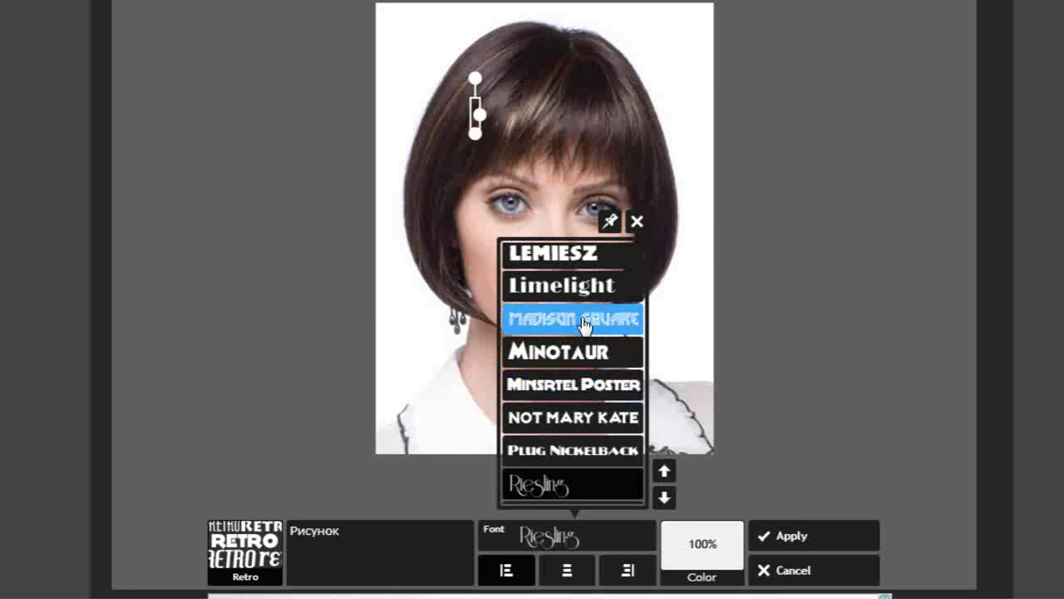
left_click(786, 570)
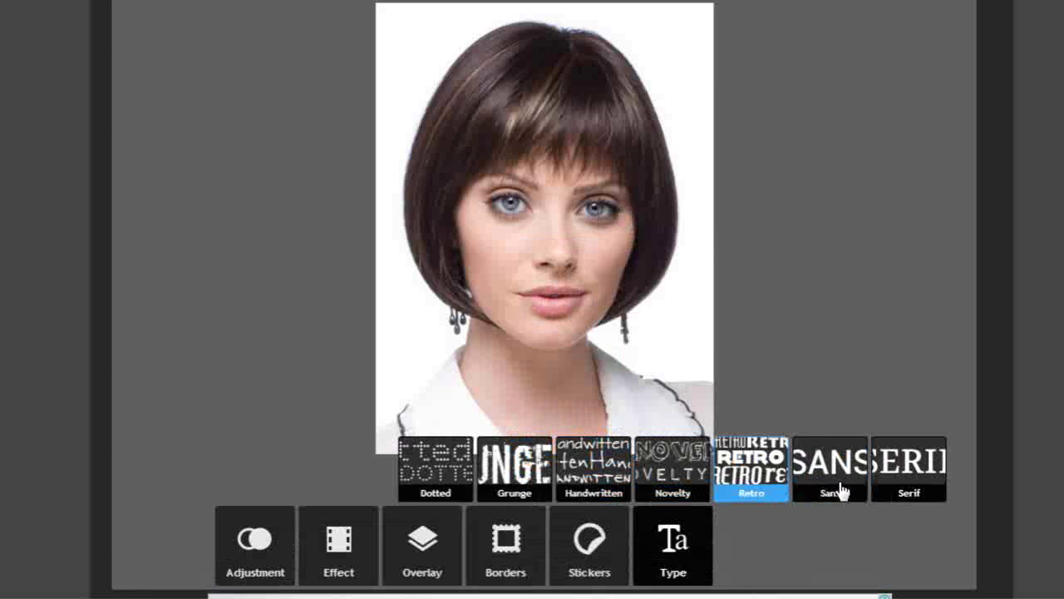
left_click(845, 470)
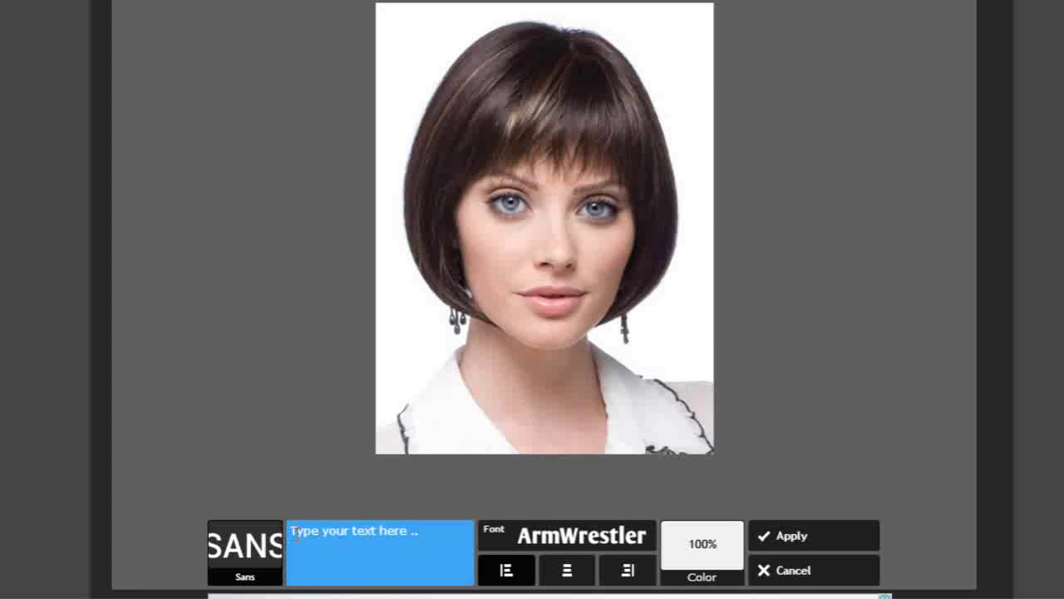
type("Рисунок")
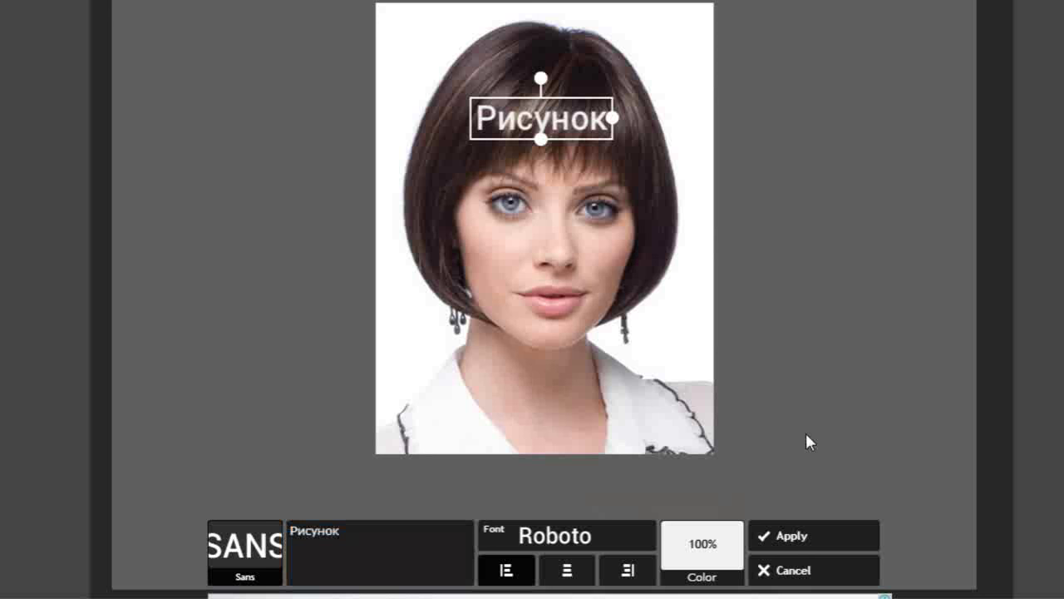
left_click(721, 560)
mouse_move(628, 410)
left_mouse_down()
mouse_move(717, 443)
mouse_move(634, 435)
mouse_move(632, 405)
left_mouse_up()
mouse_move(744, 413)
left_mouse_down()
mouse_move(742, 436)
mouse_move(775, 451)
mouse_move(773, 410)
left_mouse_up()
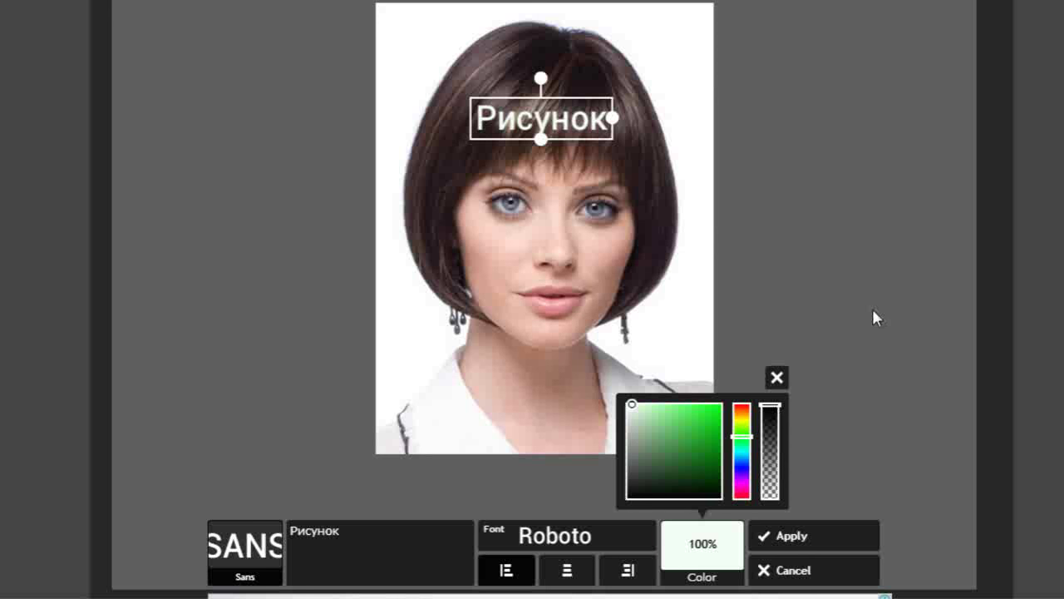
left_click(777, 381)
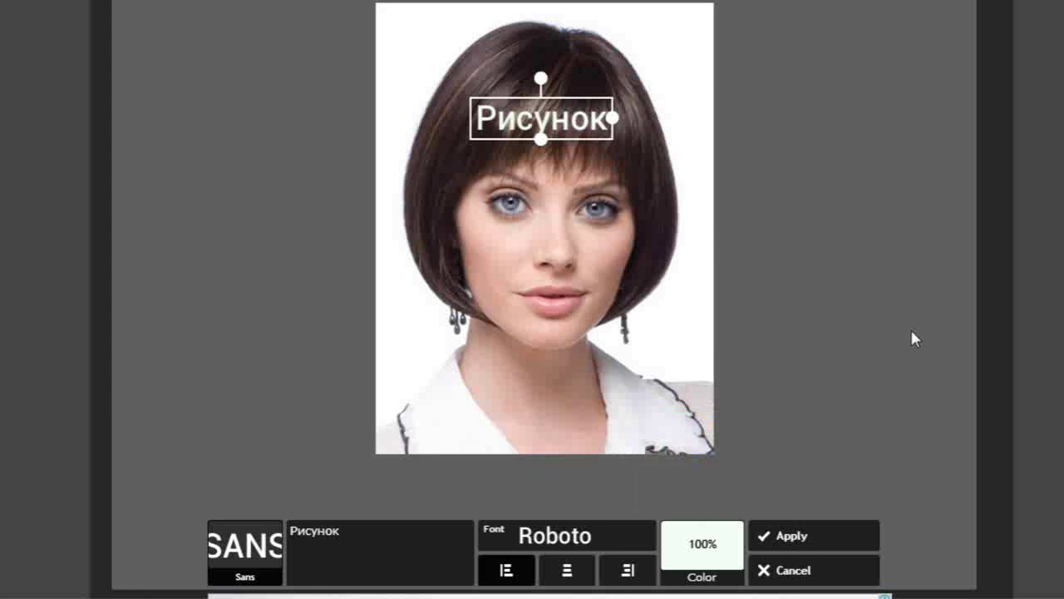
left_click(817, 586)
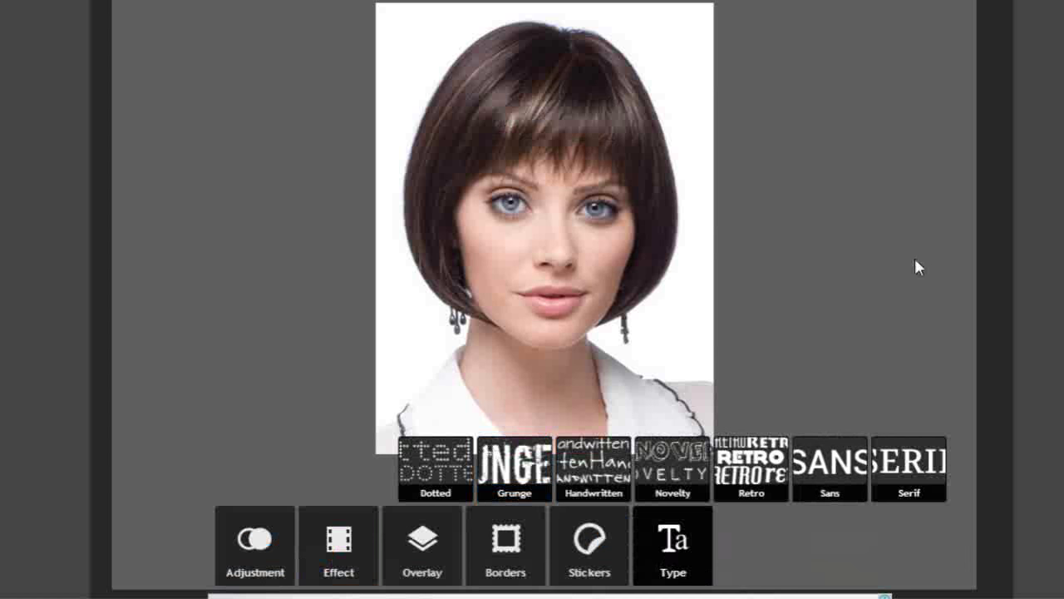
- Switch from the Effect filter strip to the Adjustment tools, Red Eye to Smooth
left_click(336, 545)
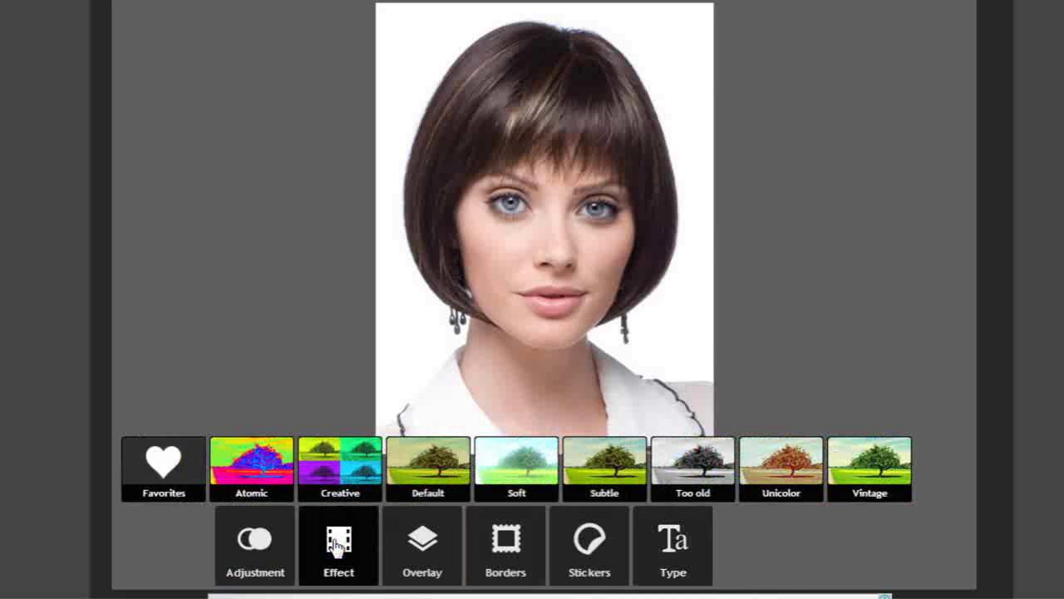
left_click(254, 544)
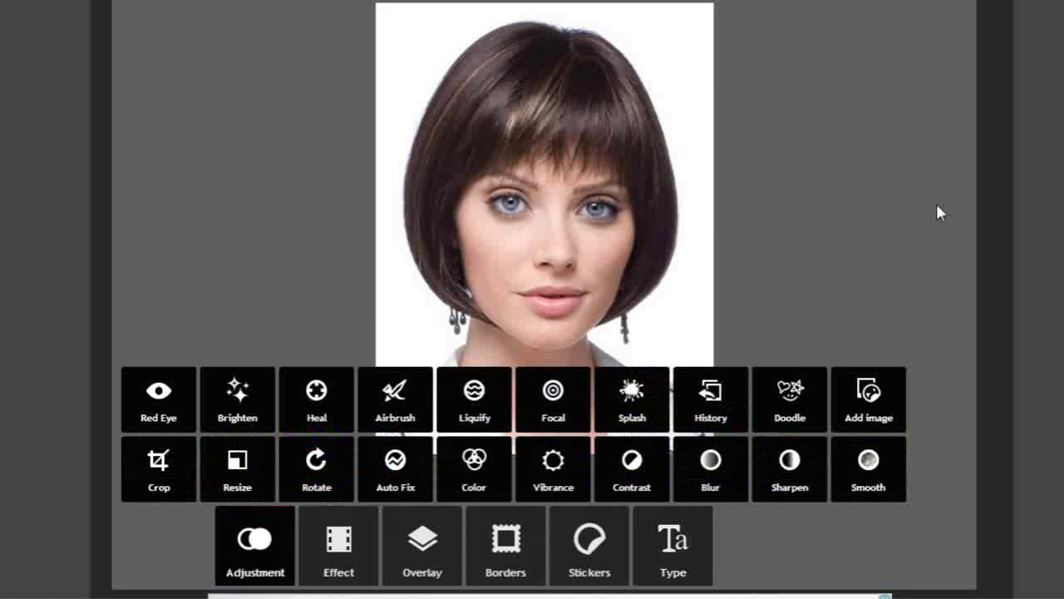